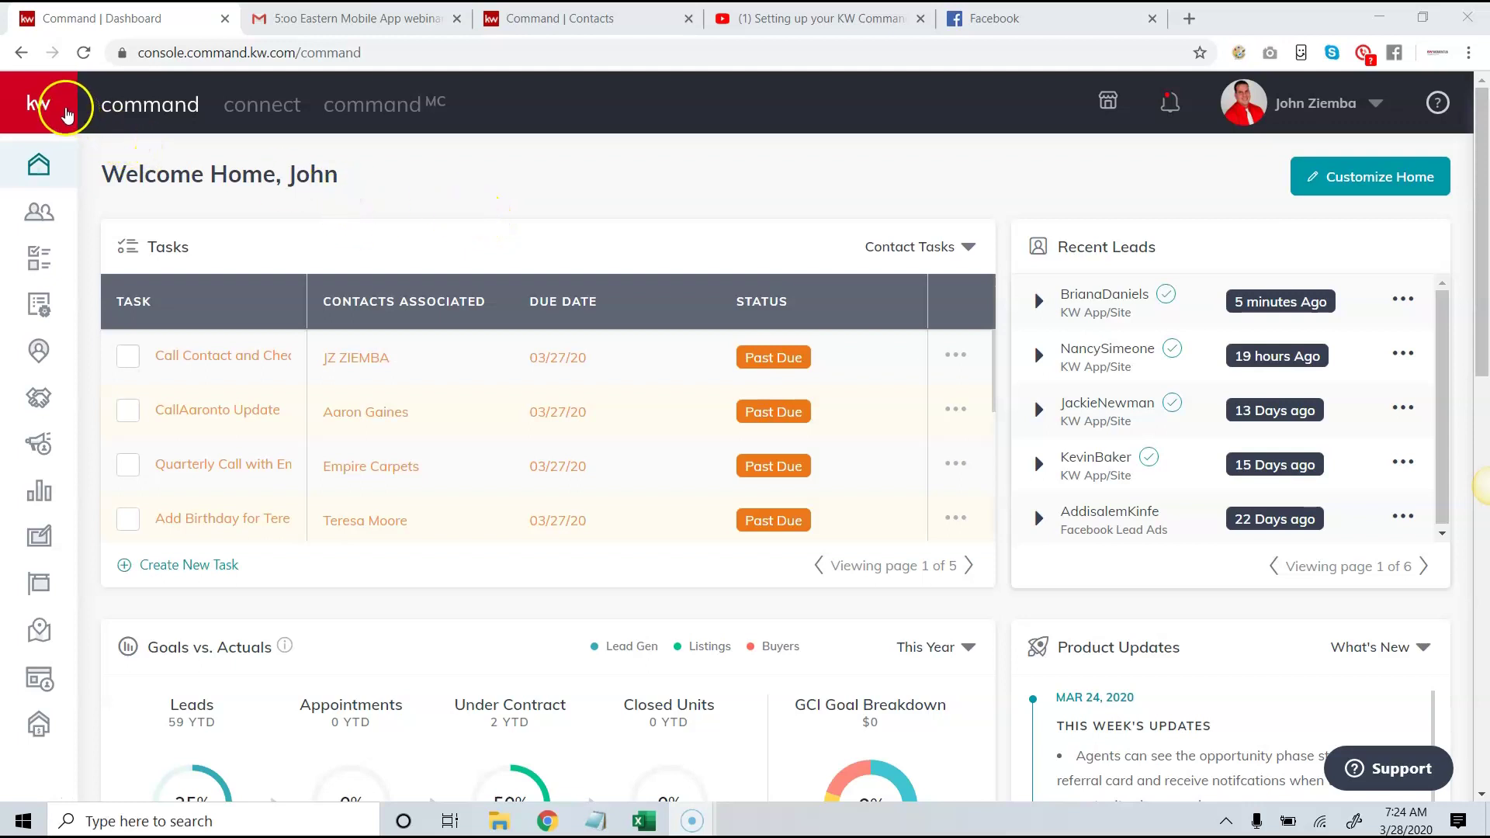
- Expand the sidebar and open Designs to reach the My Design Templates page
{"action": "left_click", "coordinate": [67, 114]}
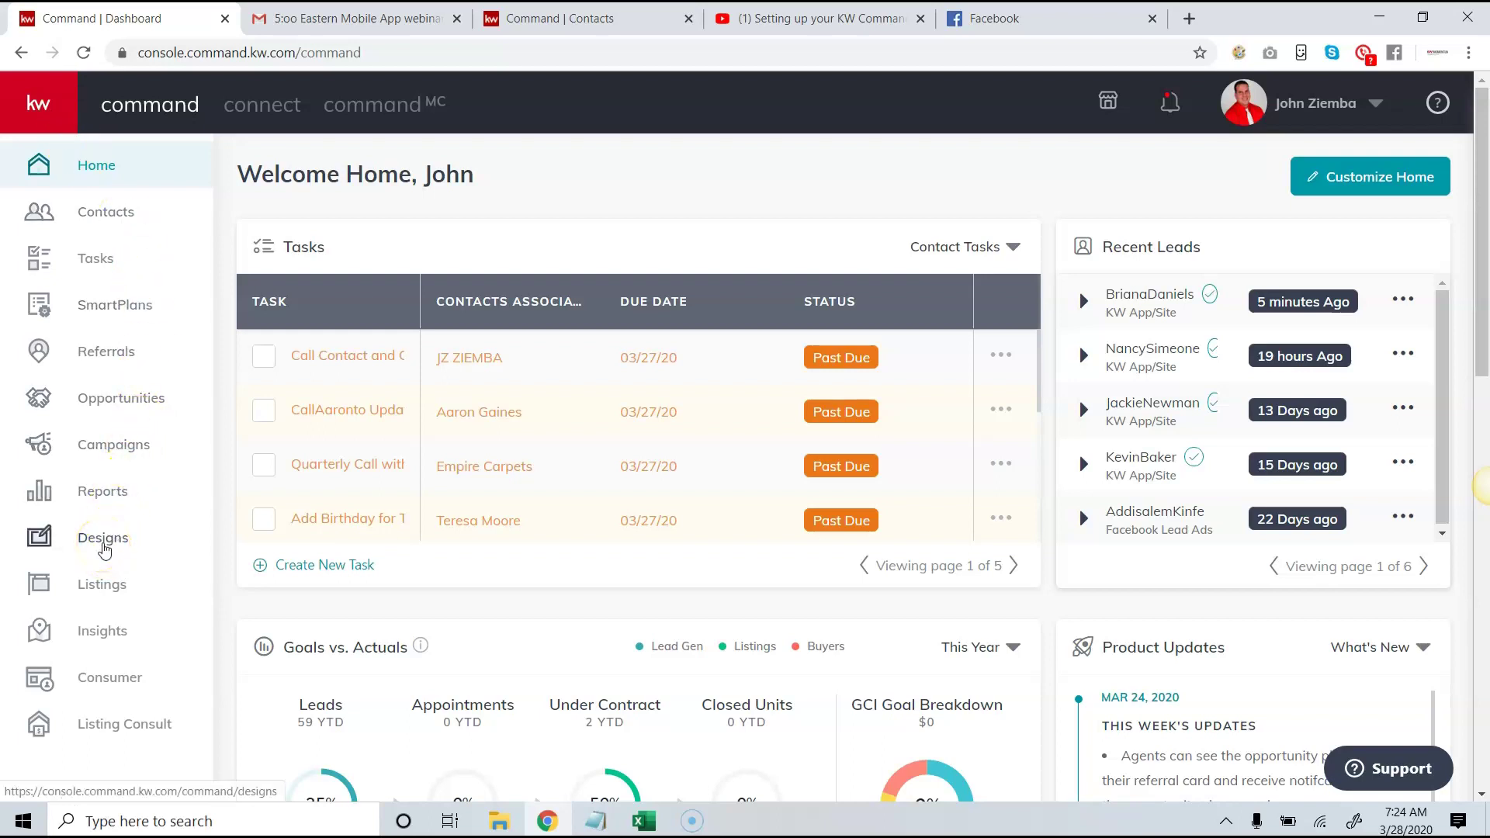
{"action": "left_click", "coordinate": [103, 543]}
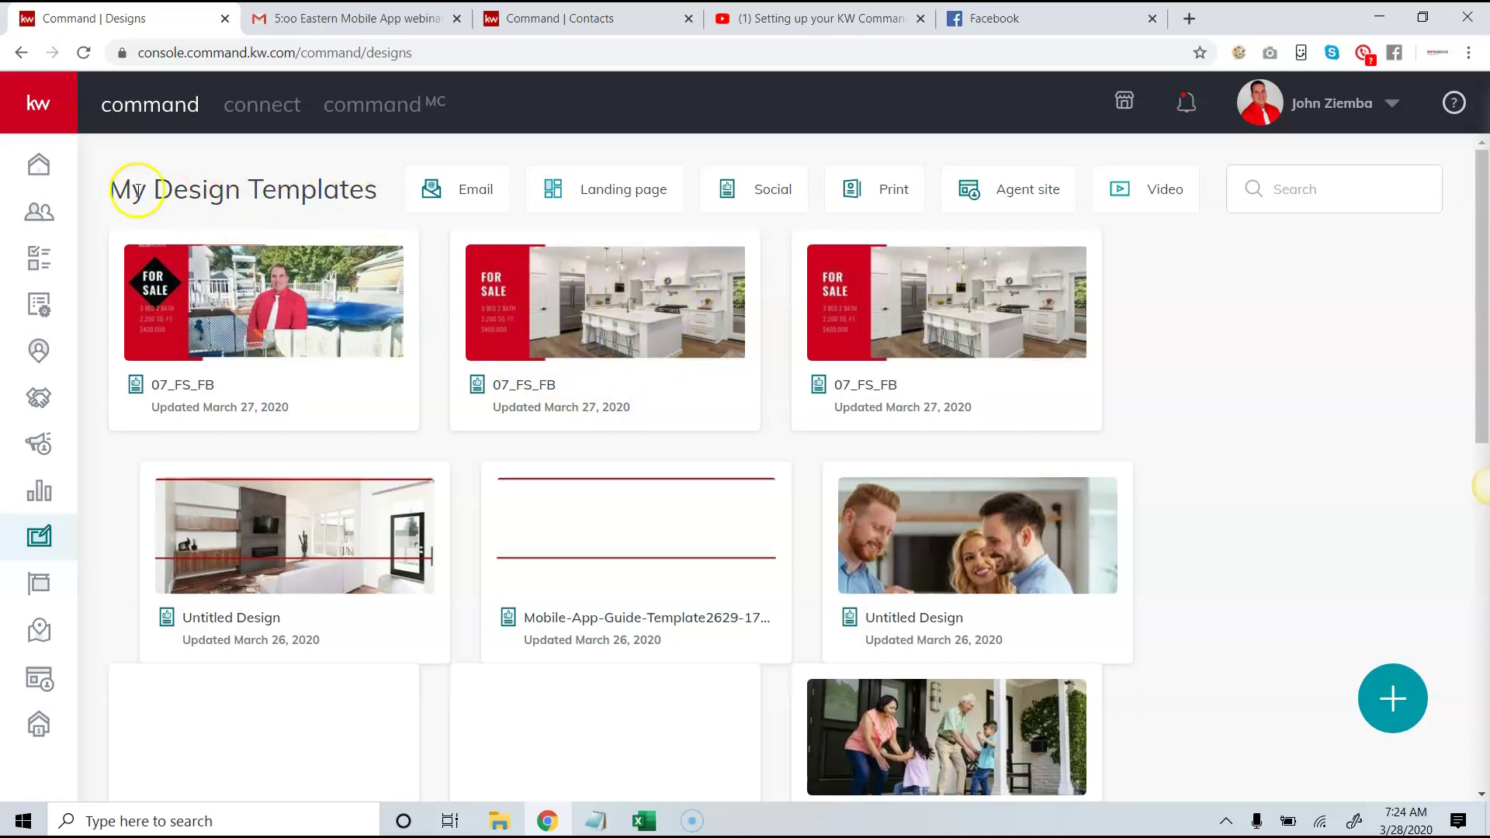
{"action": "left_click_drag", "start_coordinate": [115, 190], "coordinate": [357, 201]}
{"action": "left_click", "coordinate": [375, 194]}
- Create a Social design using the first Listings > For Sale Facebook template, 07_FS_FB
{"action": "left_click", "coordinate": [1393, 714]}
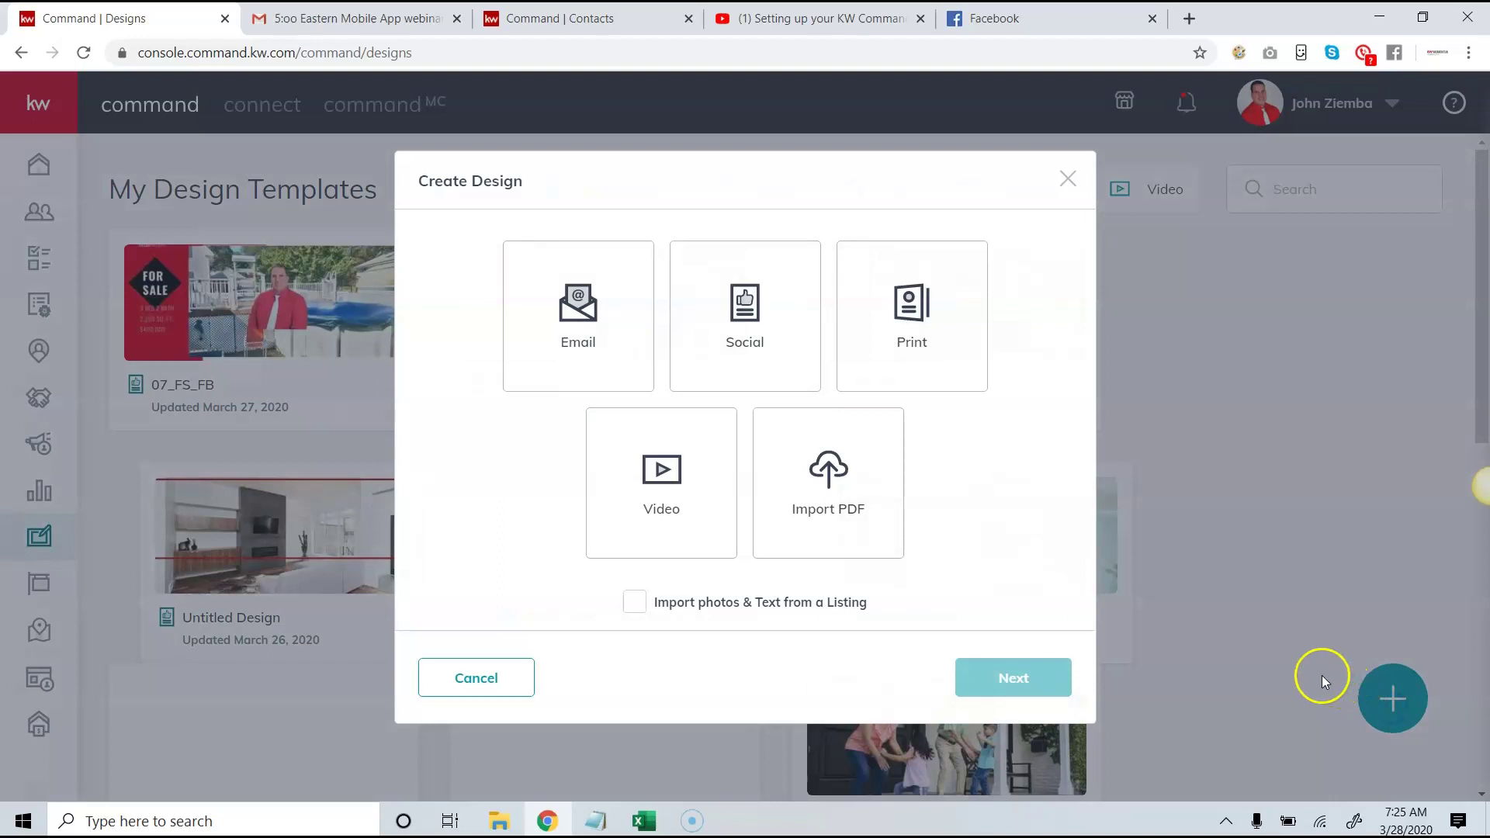
{"action": "left_click", "coordinate": [744, 343]}
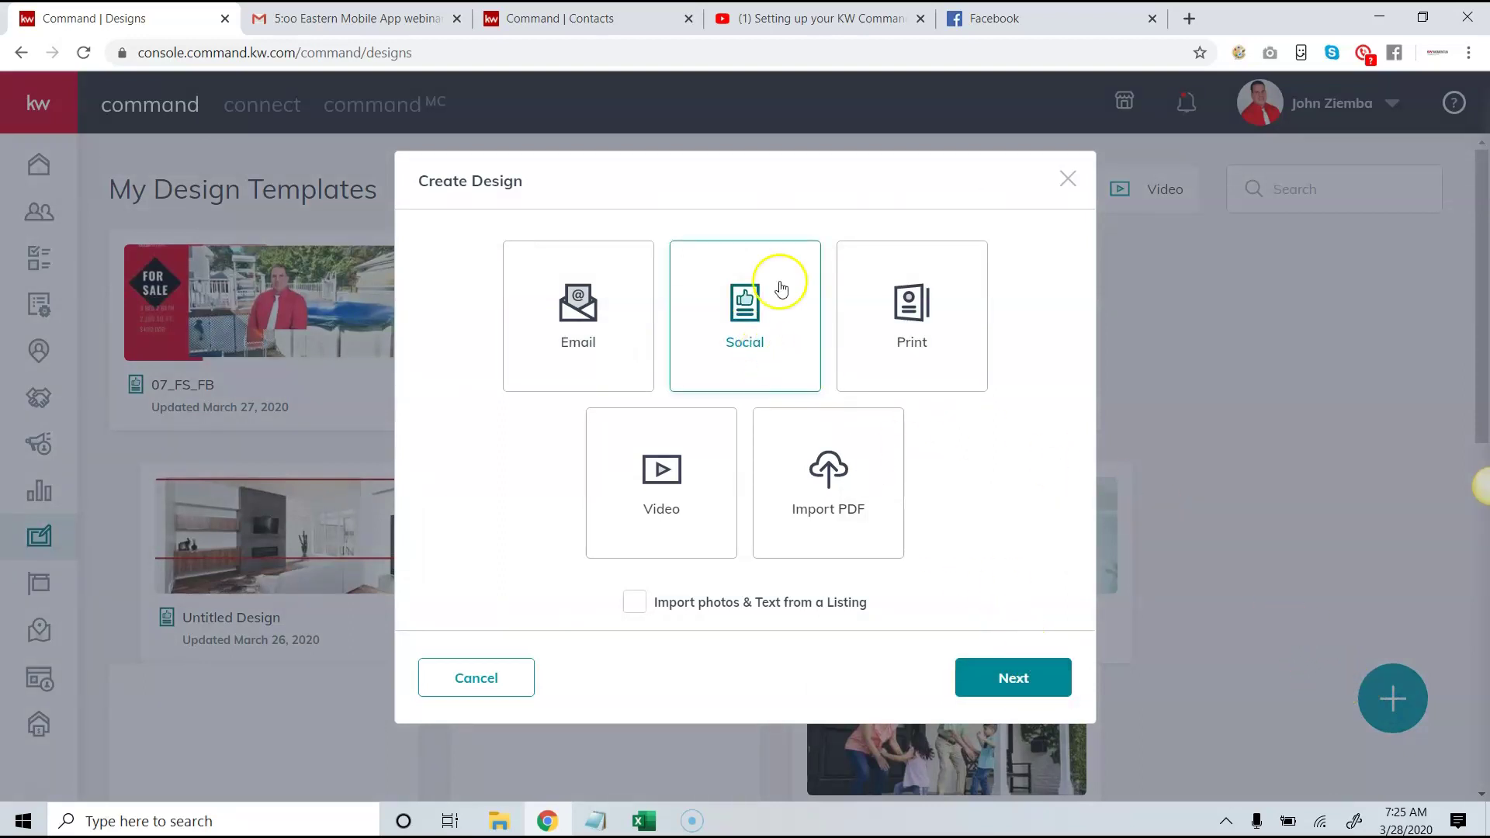
{"action": "left_click", "coordinate": [1006, 680]}
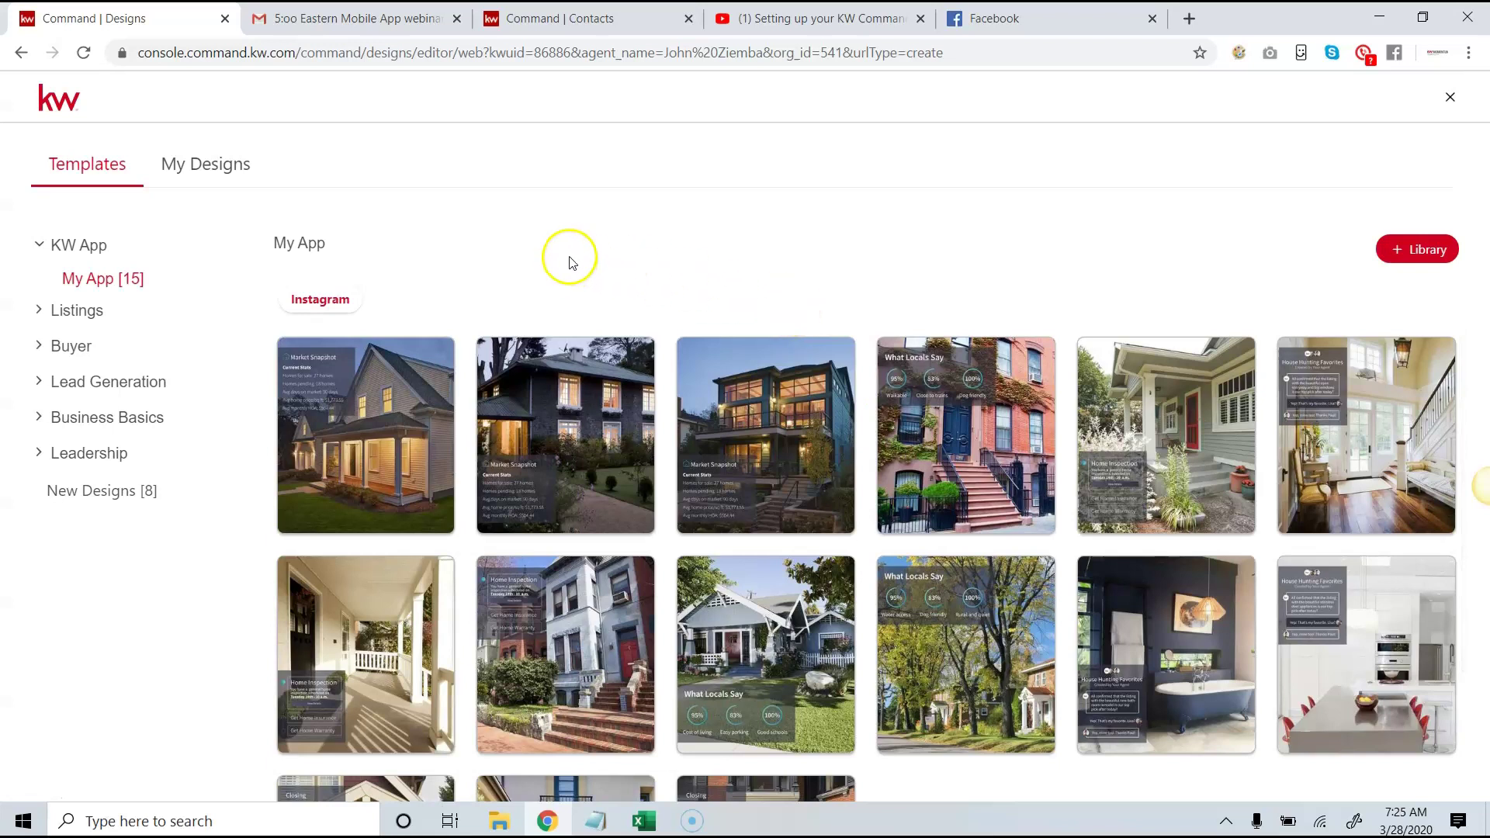
{"action": "left_click", "coordinate": [87, 315]}
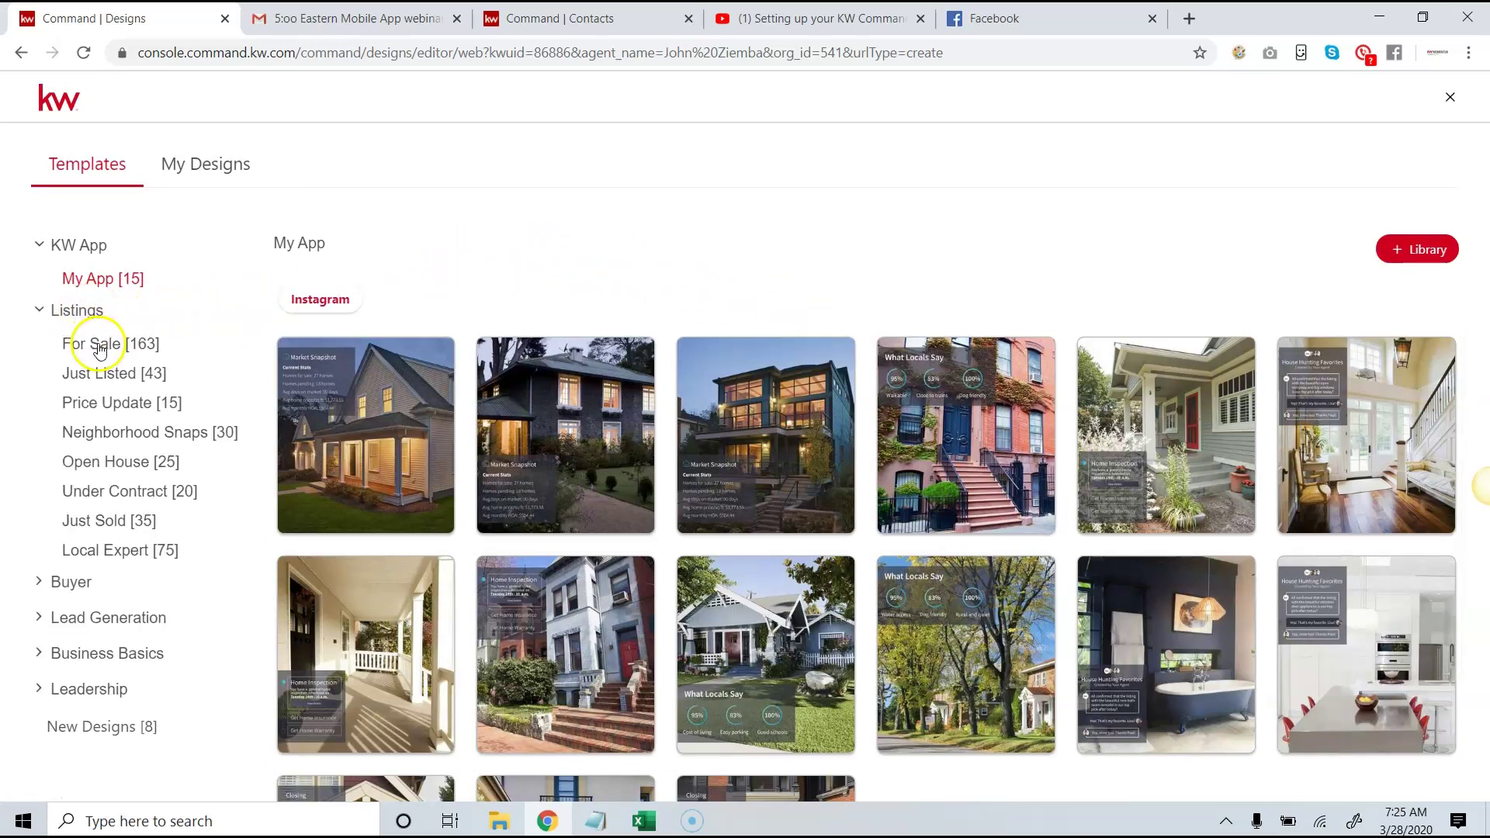
{"action": "left_click", "coordinate": [99, 348]}
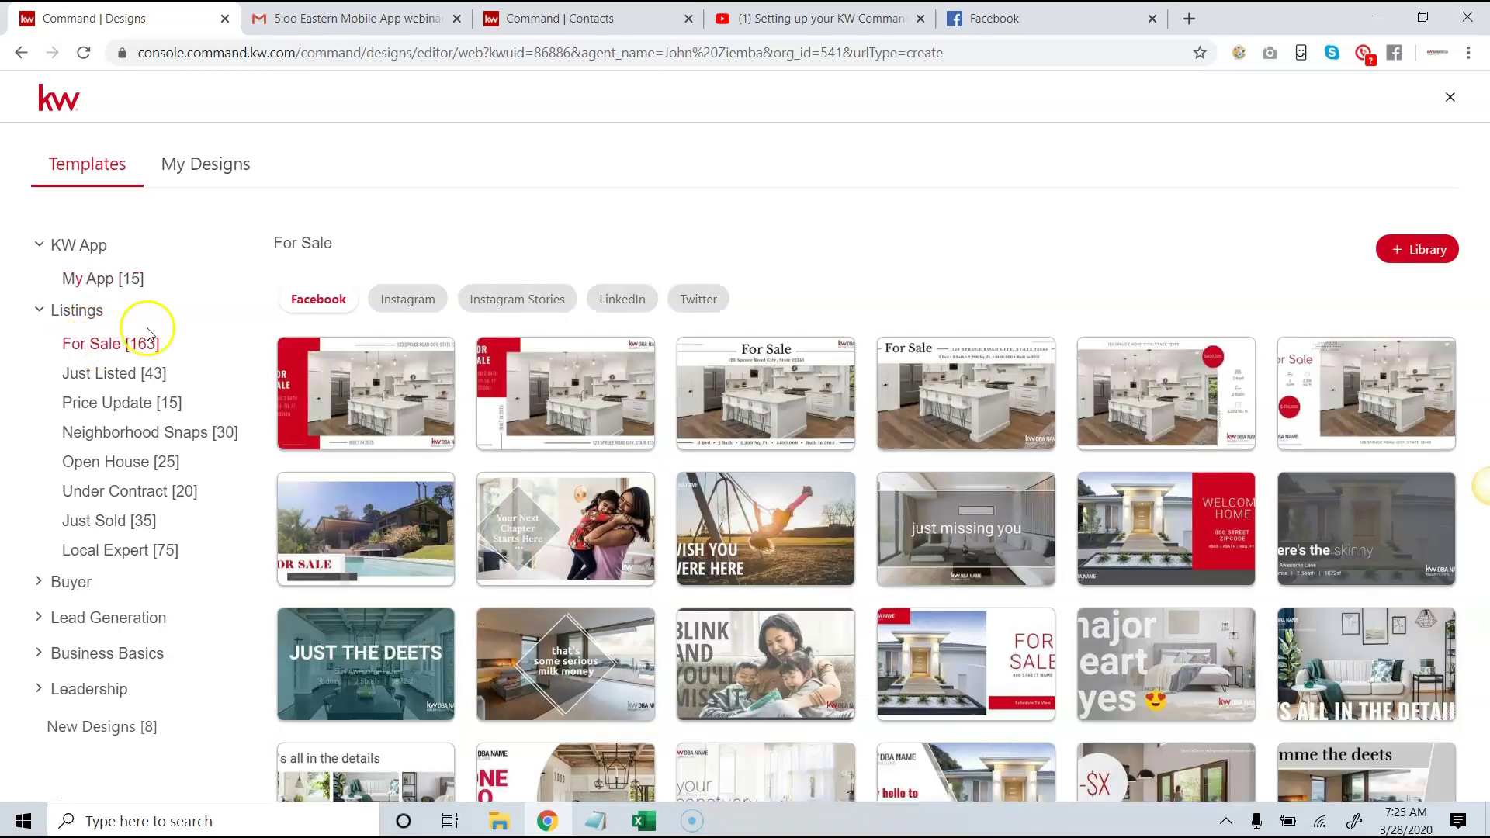
{"action": "mouse_move", "coordinate": [378, 368]}
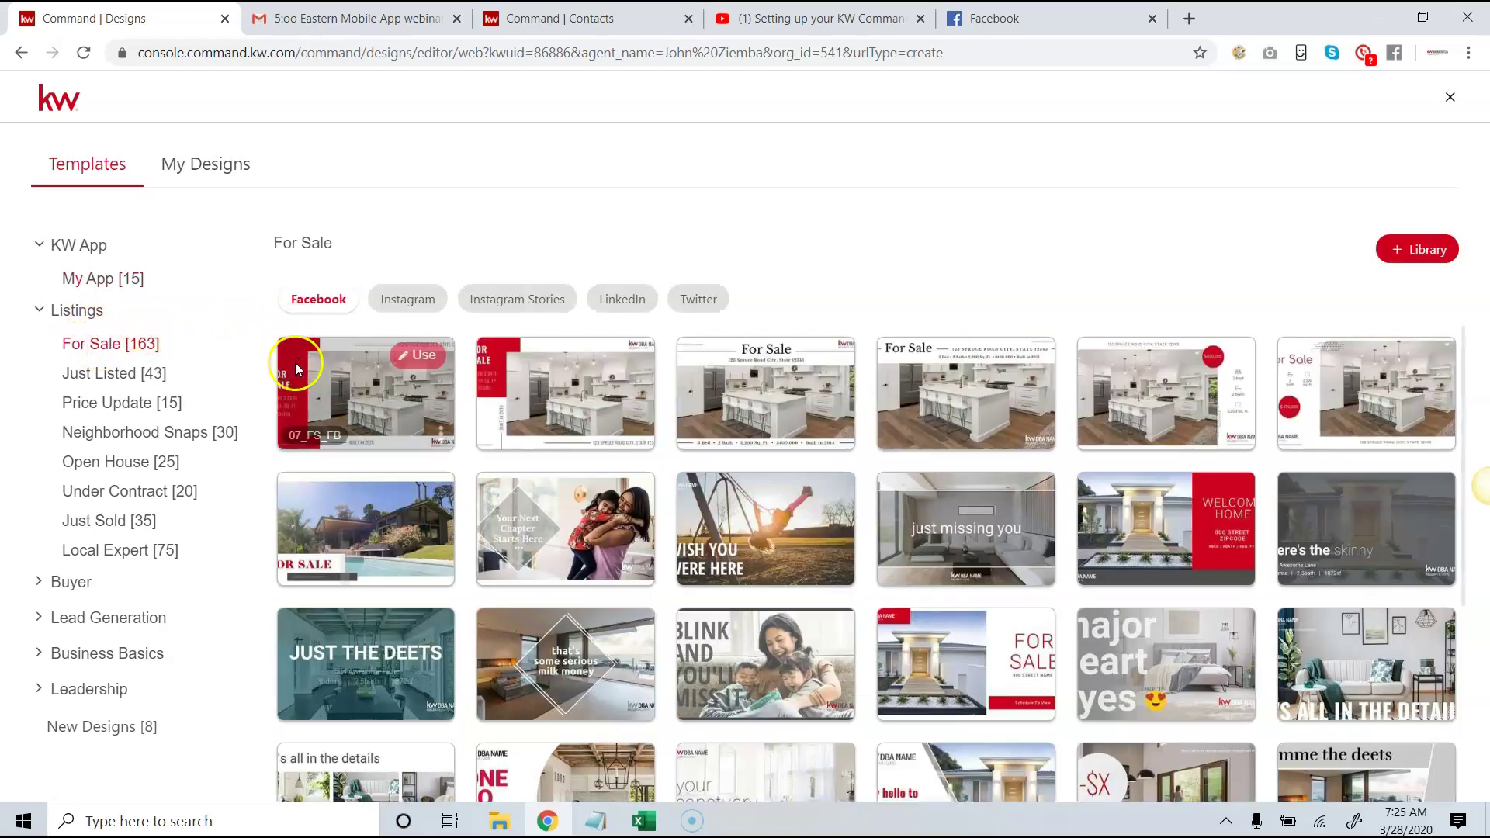
{"action": "left_click", "coordinate": [417, 359]}
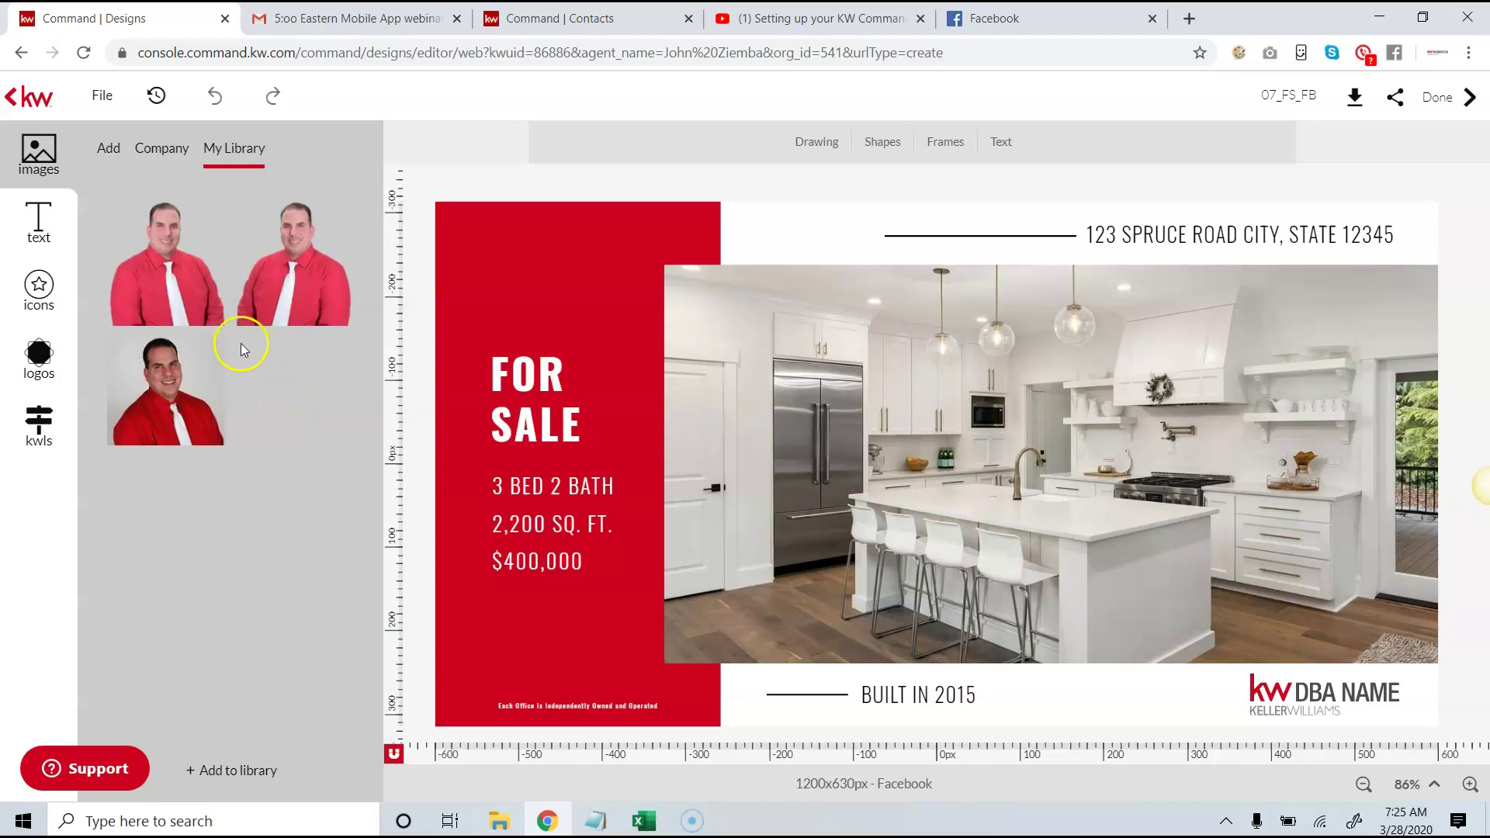
- Add the first agent headshot from My Library and move it beside the red For Sale panel
{"action": "mouse_move", "coordinate": [194, 299]}
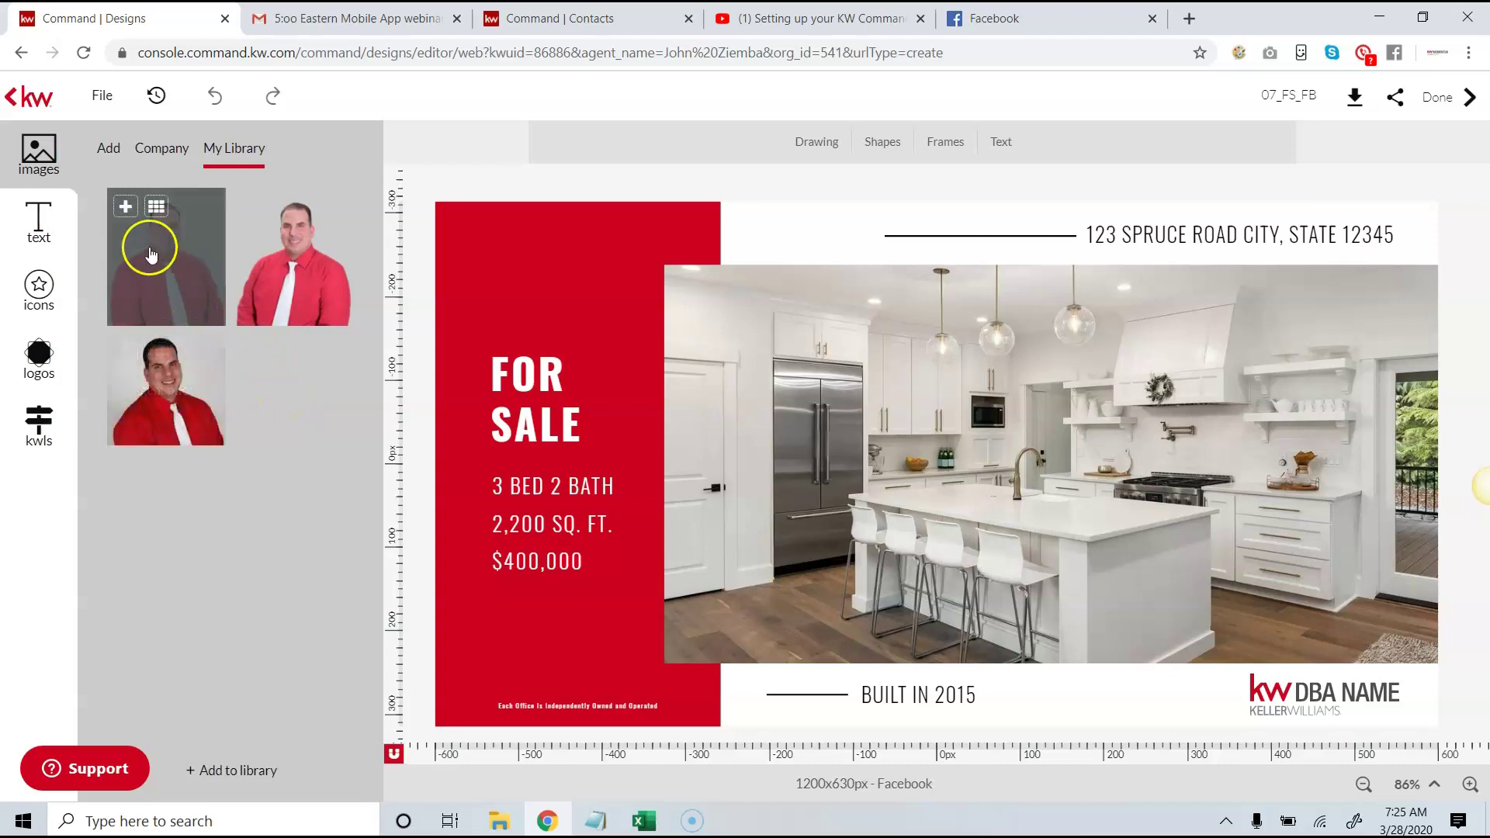
{"action": "left_click", "coordinate": [125, 211]}
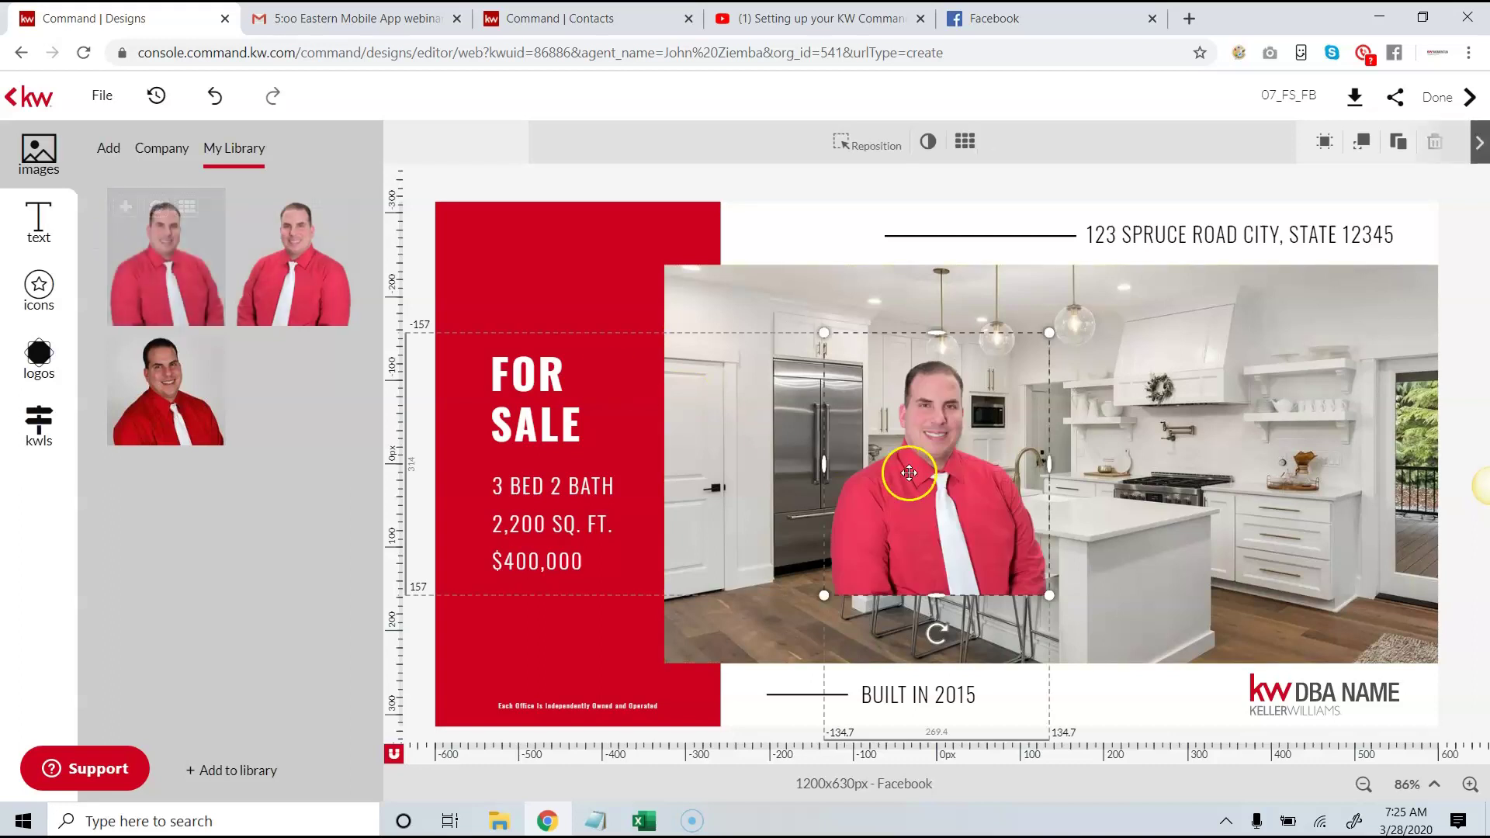
{"action": "left_click_drag", "start_coordinate": [908, 466], "coordinate": [725, 533]}
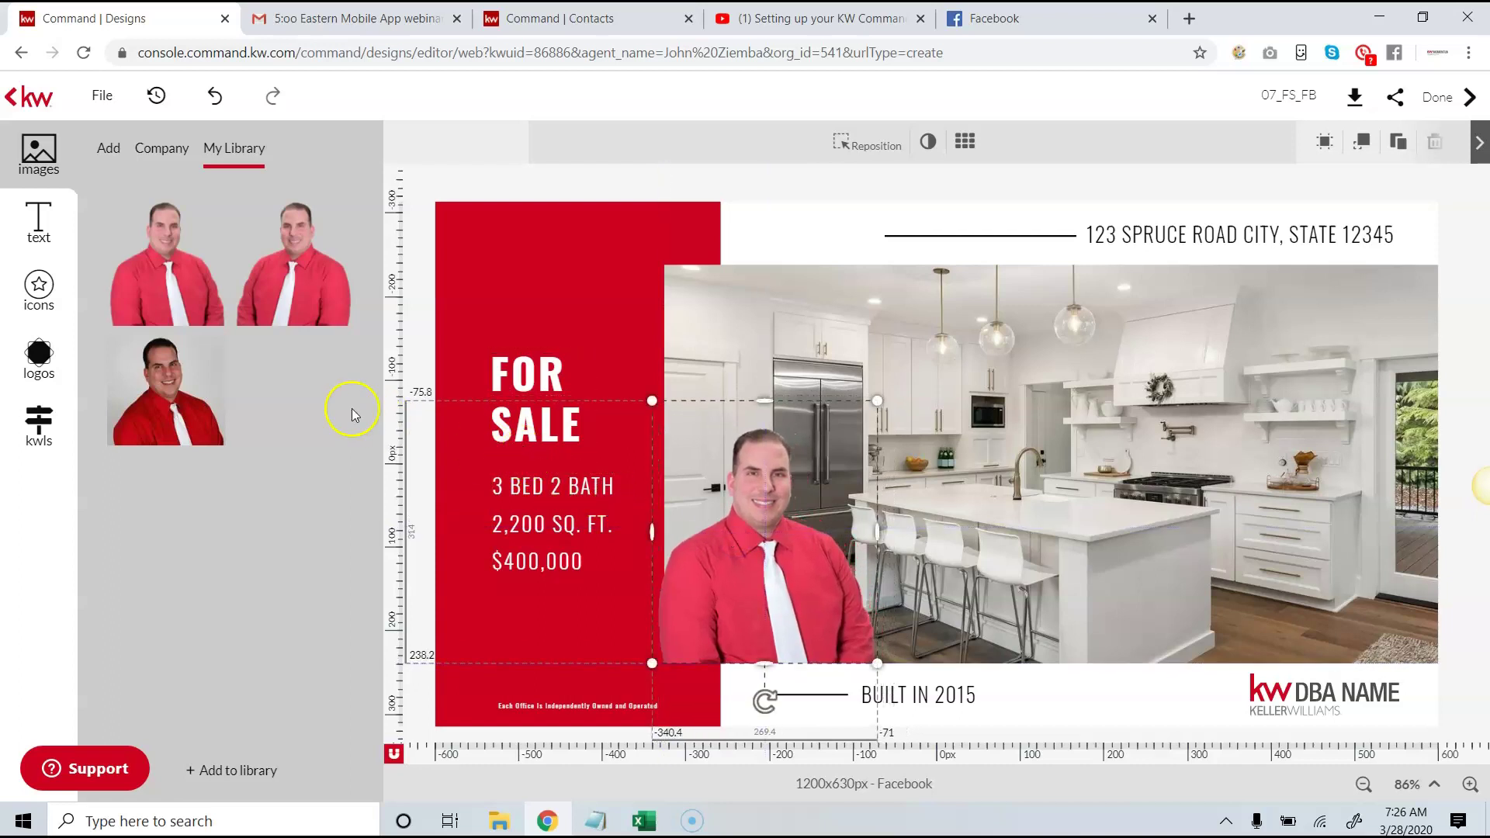
- Place the agent's saved name text on the bottom strip, right of BUILT IN 2015
{"action": "left_click", "coordinate": [48, 229]}
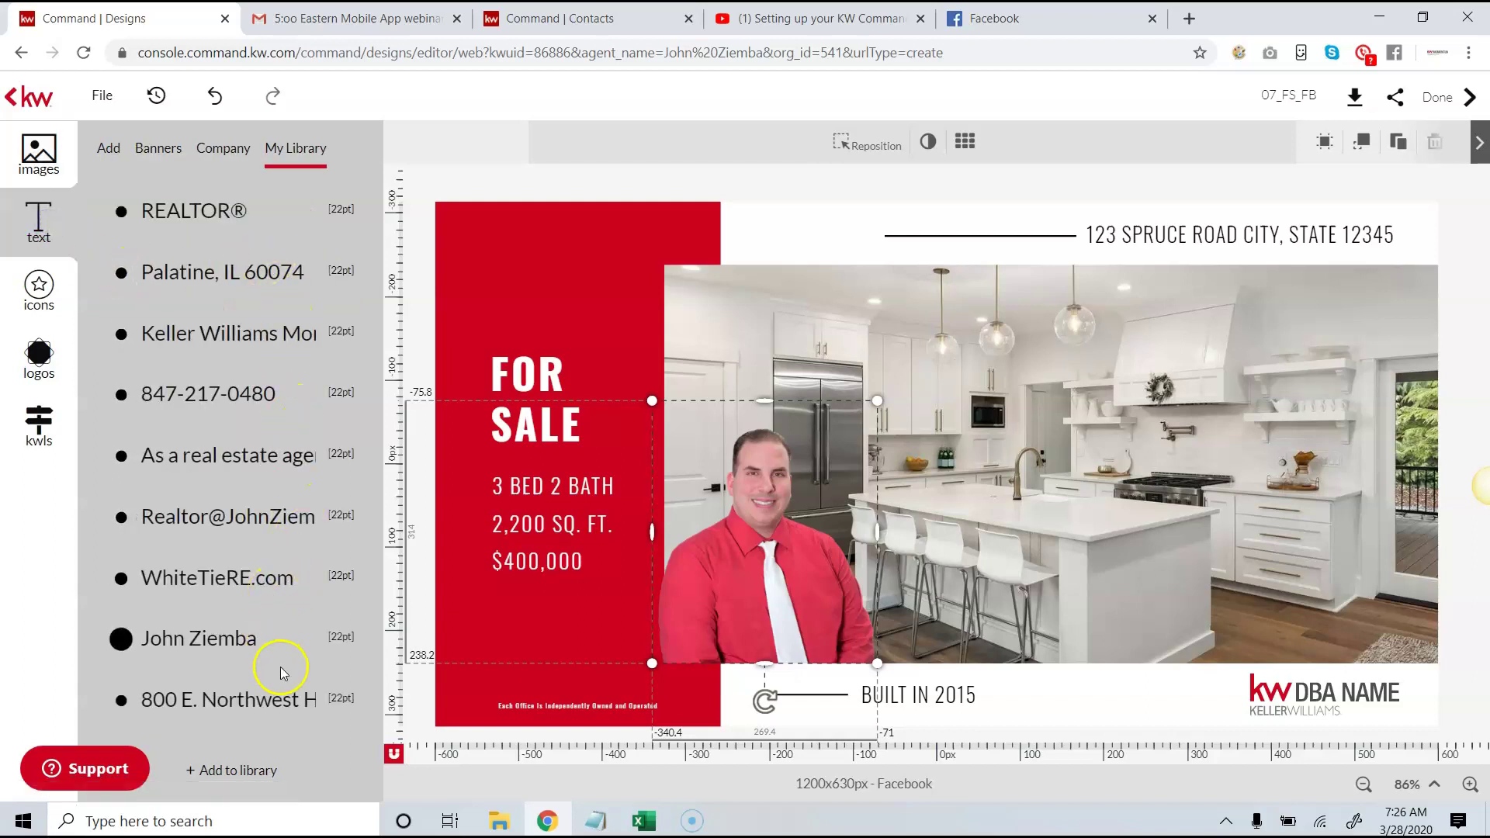
{"action": "left_click_drag", "start_coordinate": [235, 645], "coordinate": [1054, 674]}
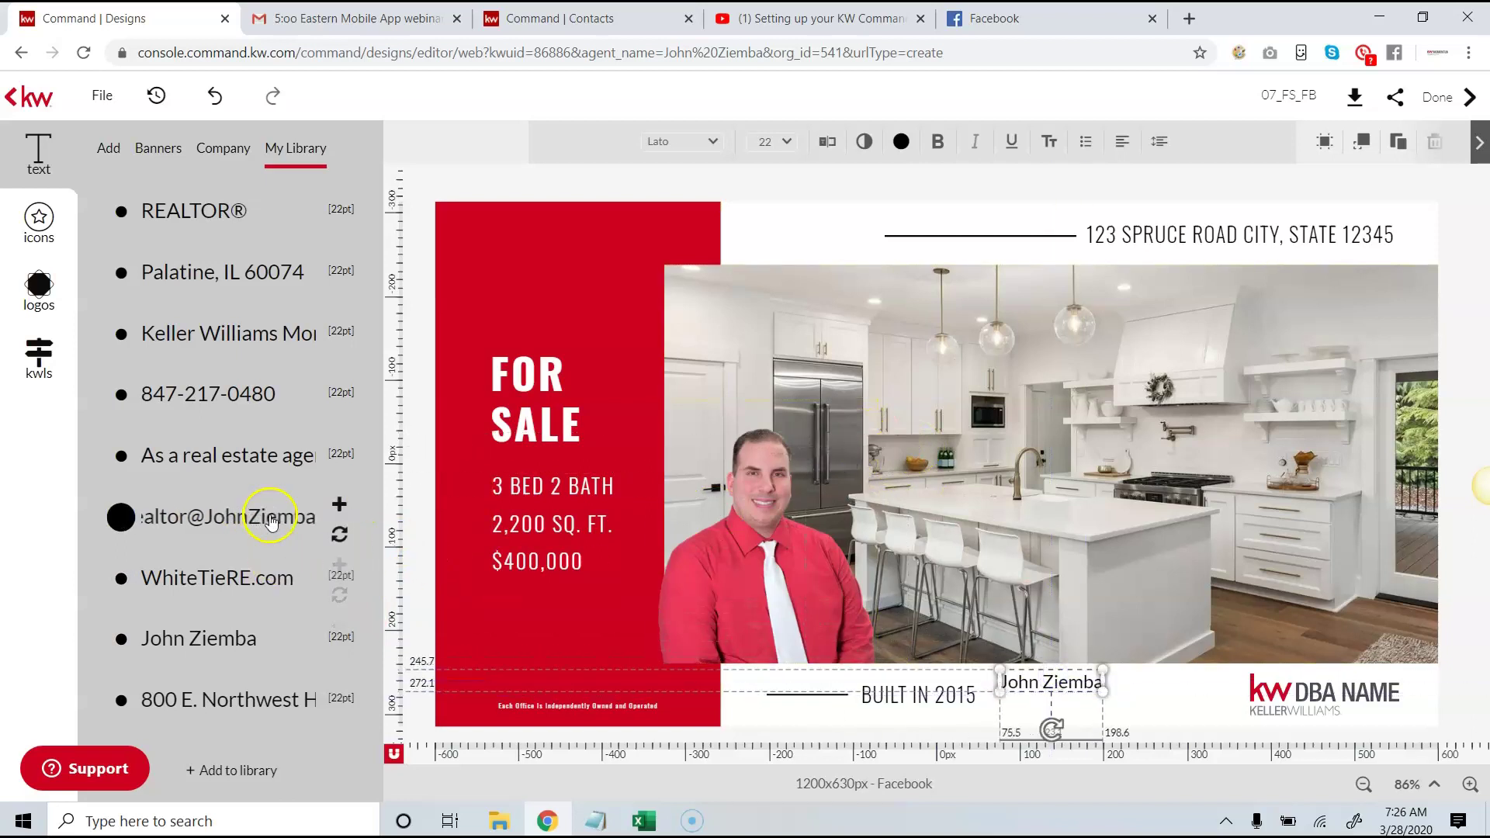
{"action": "left_click_drag", "start_coordinate": [1017, 683], "coordinate": [1037, 687]}
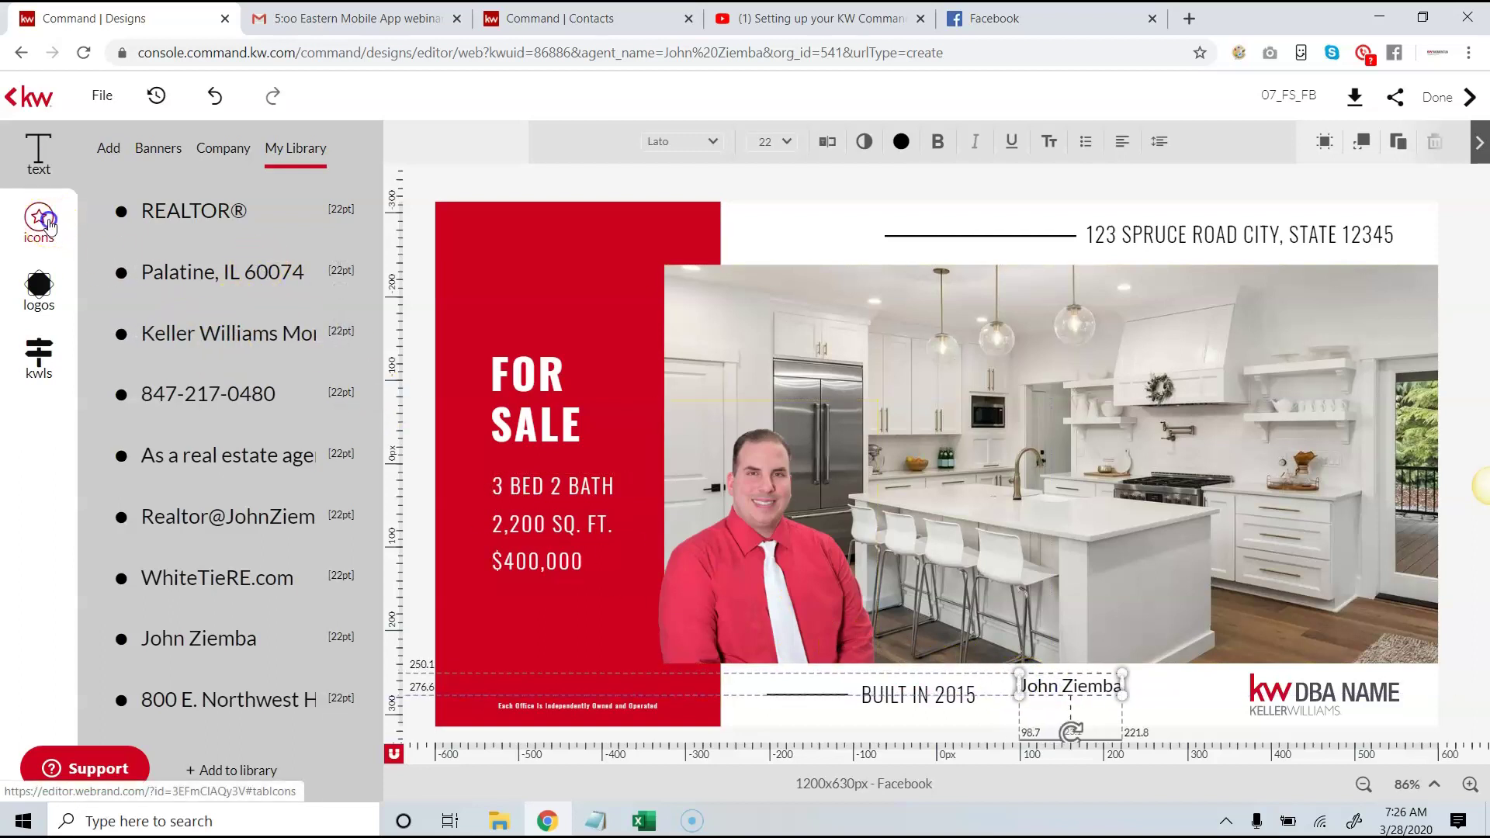
{"action": "left_click", "coordinate": [46, 223]}
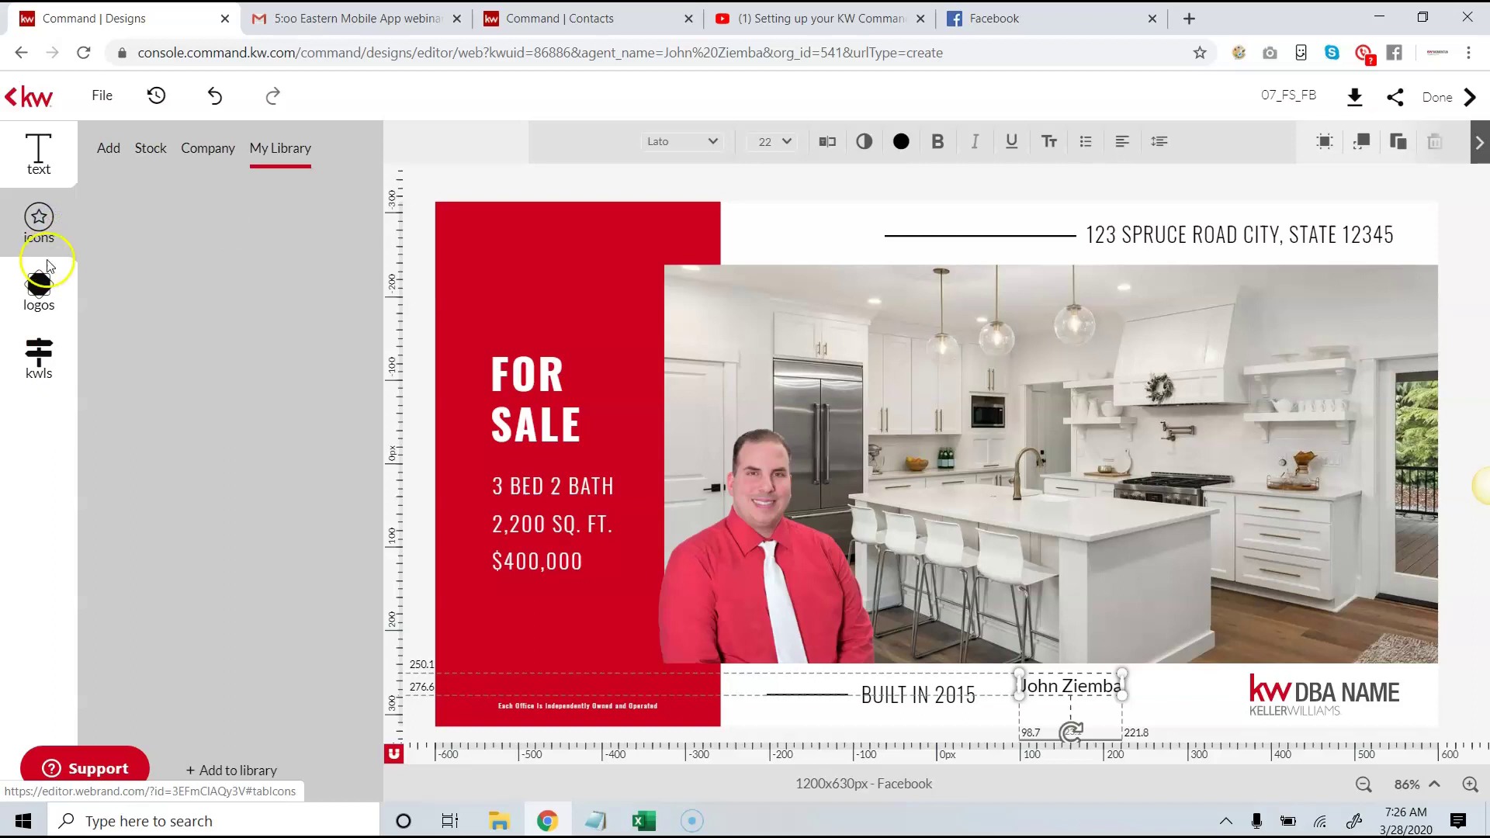
{"action": "left_click", "coordinate": [47, 292]}
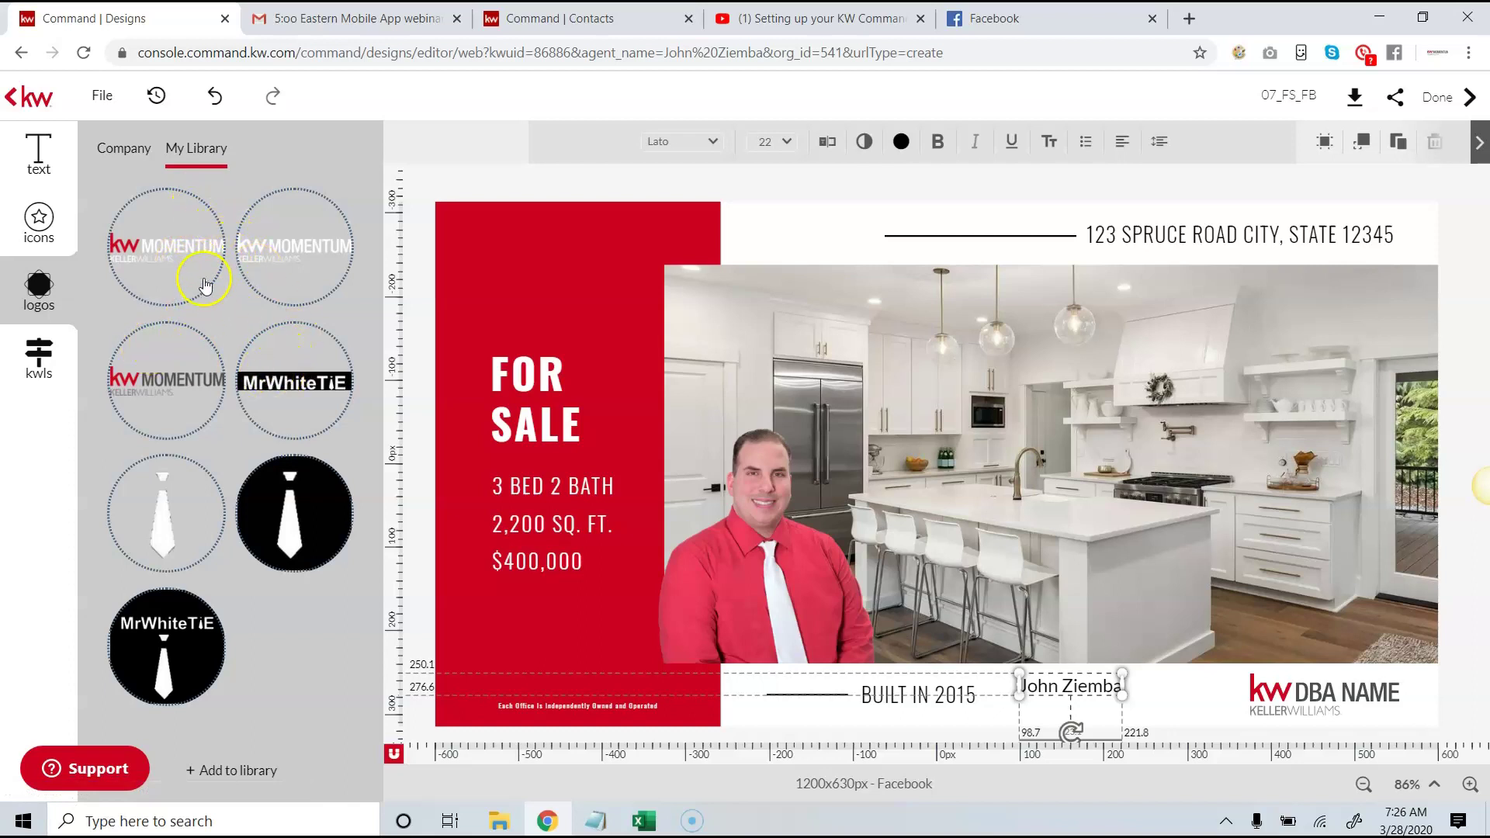
- Replace the KW DBA NAME corner logo with the kw MOMENTUM Keller Williams library logo
{"action": "left_click", "coordinate": [1305, 702]}
{"action": "left_click", "coordinate": [1305, 703]}
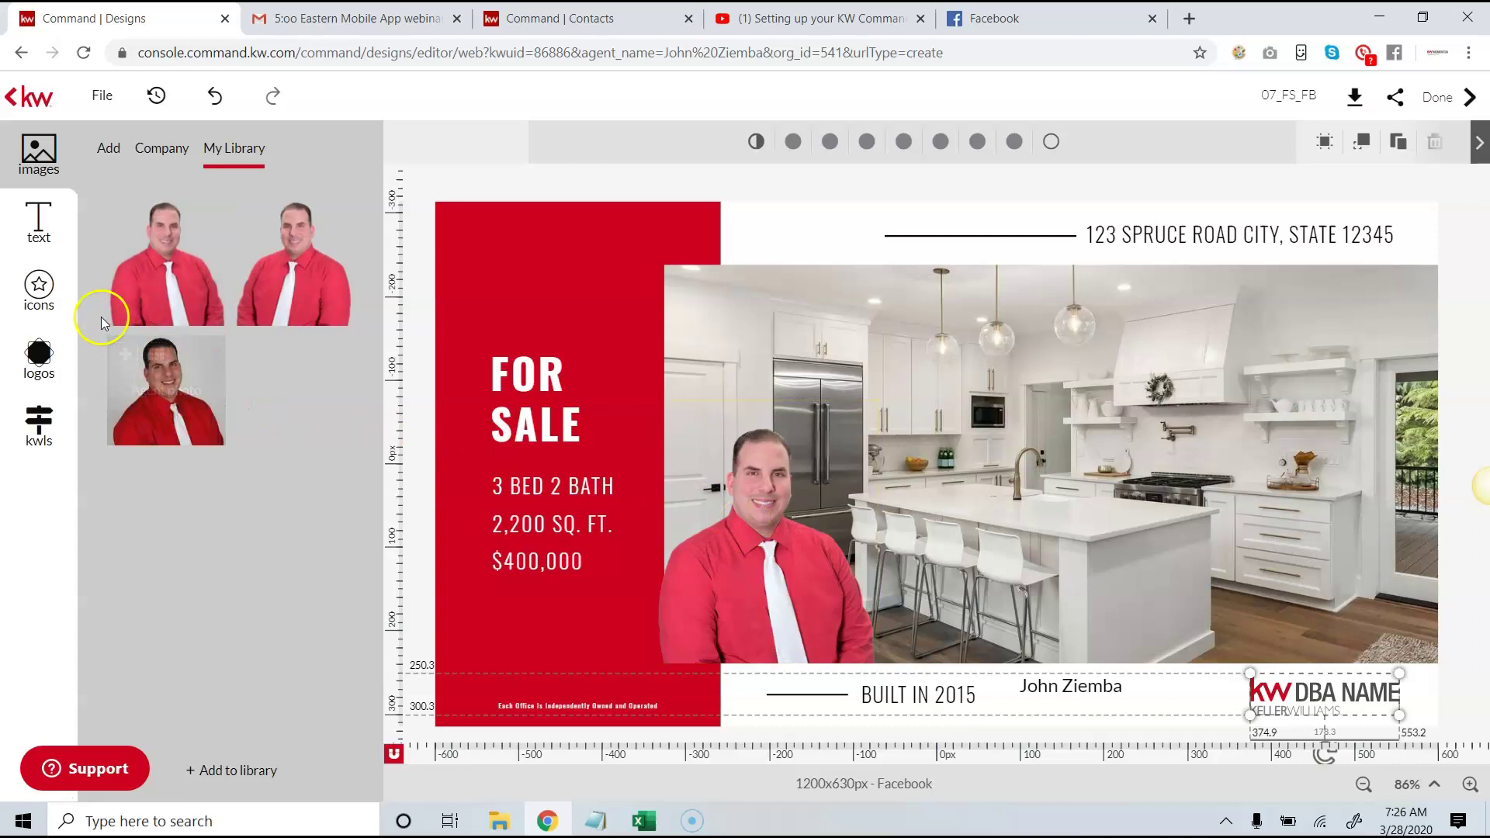
{"action": "left_click", "coordinate": [54, 356]}
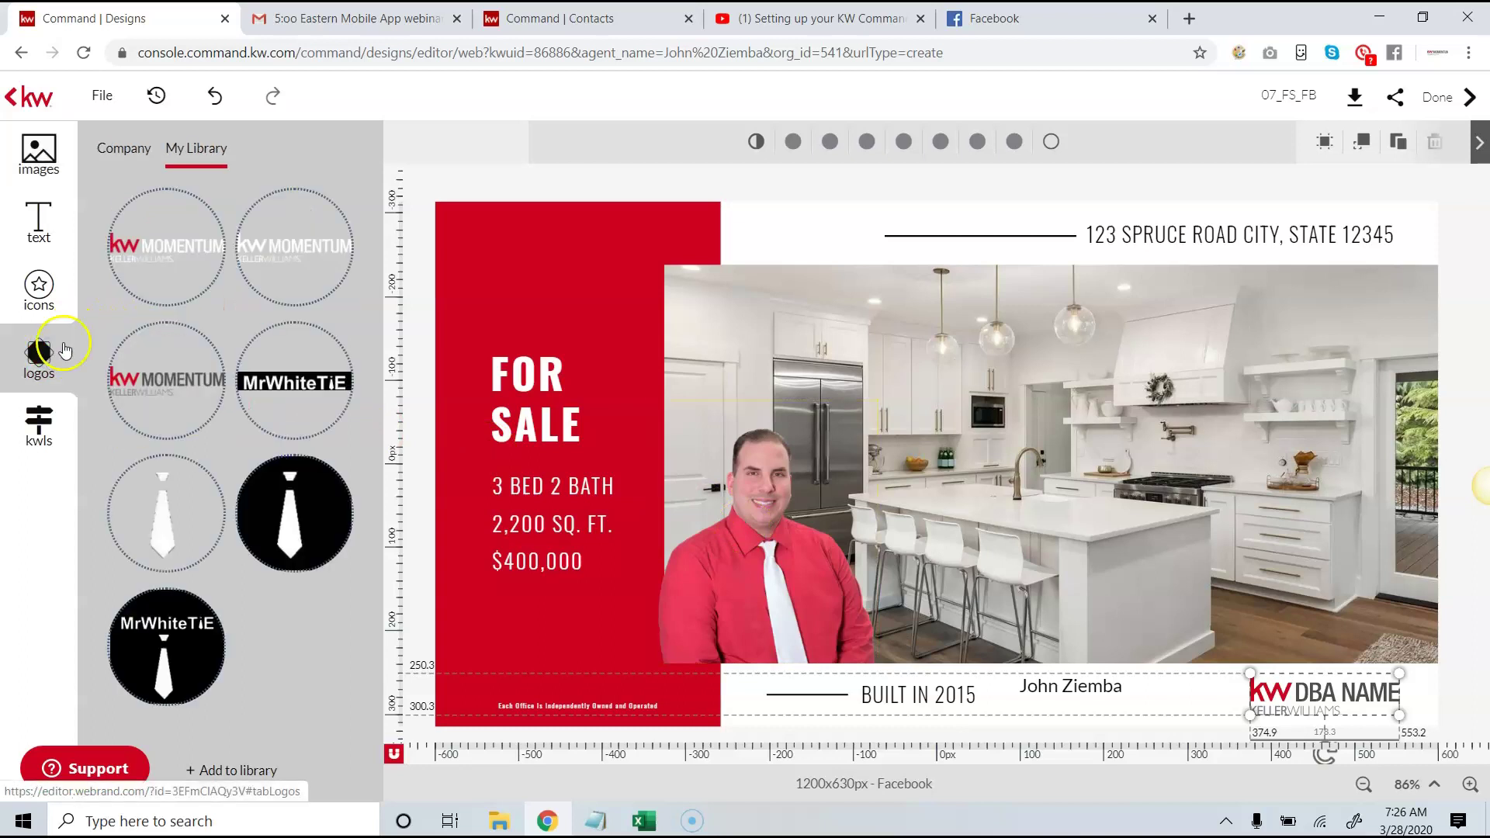
{"action": "mouse_move", "coordinate": [170, 231]}
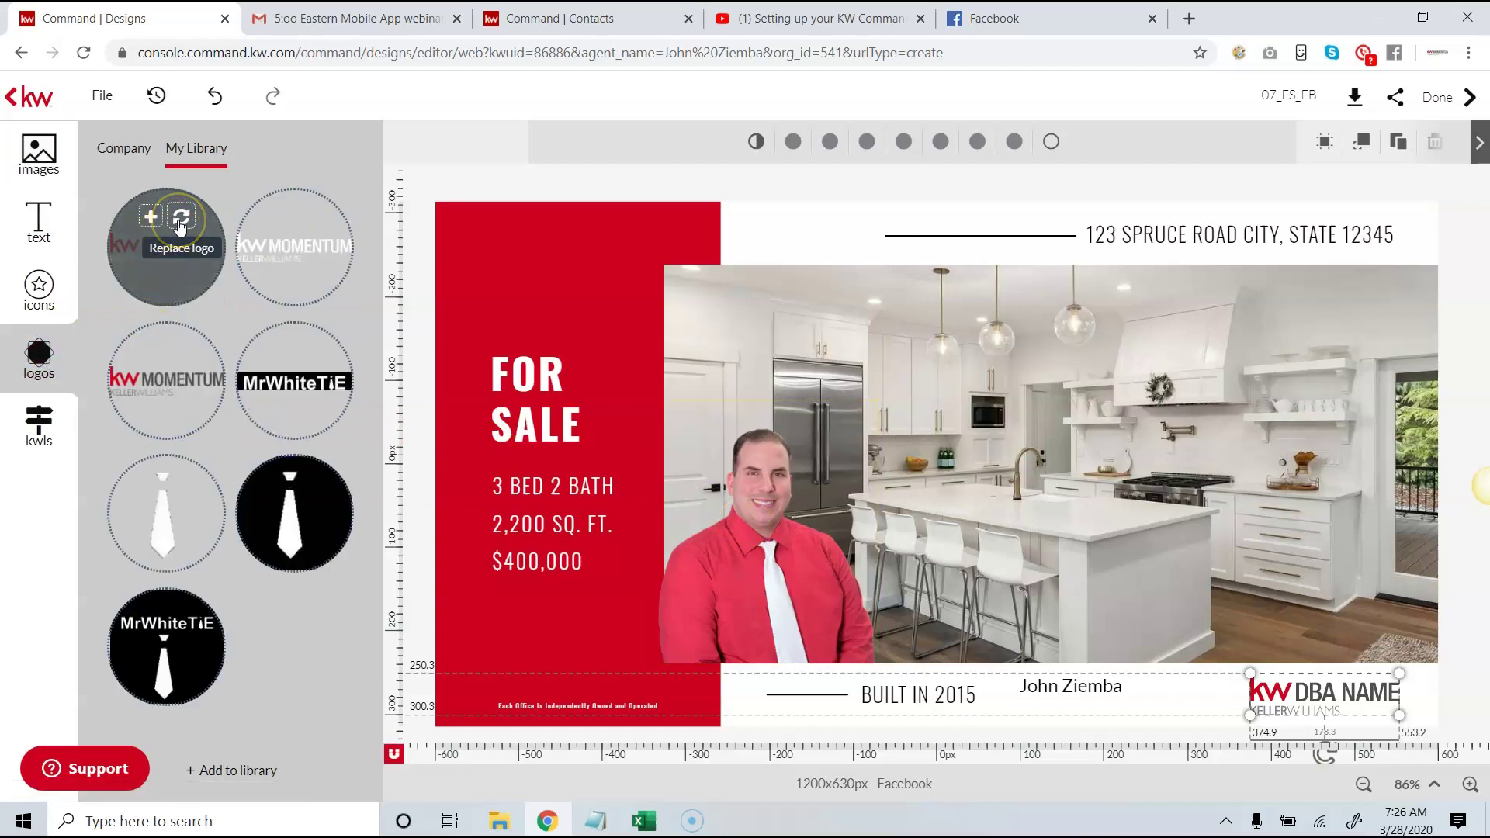
{"action": "left_click", "coordinate": [181, 219]}
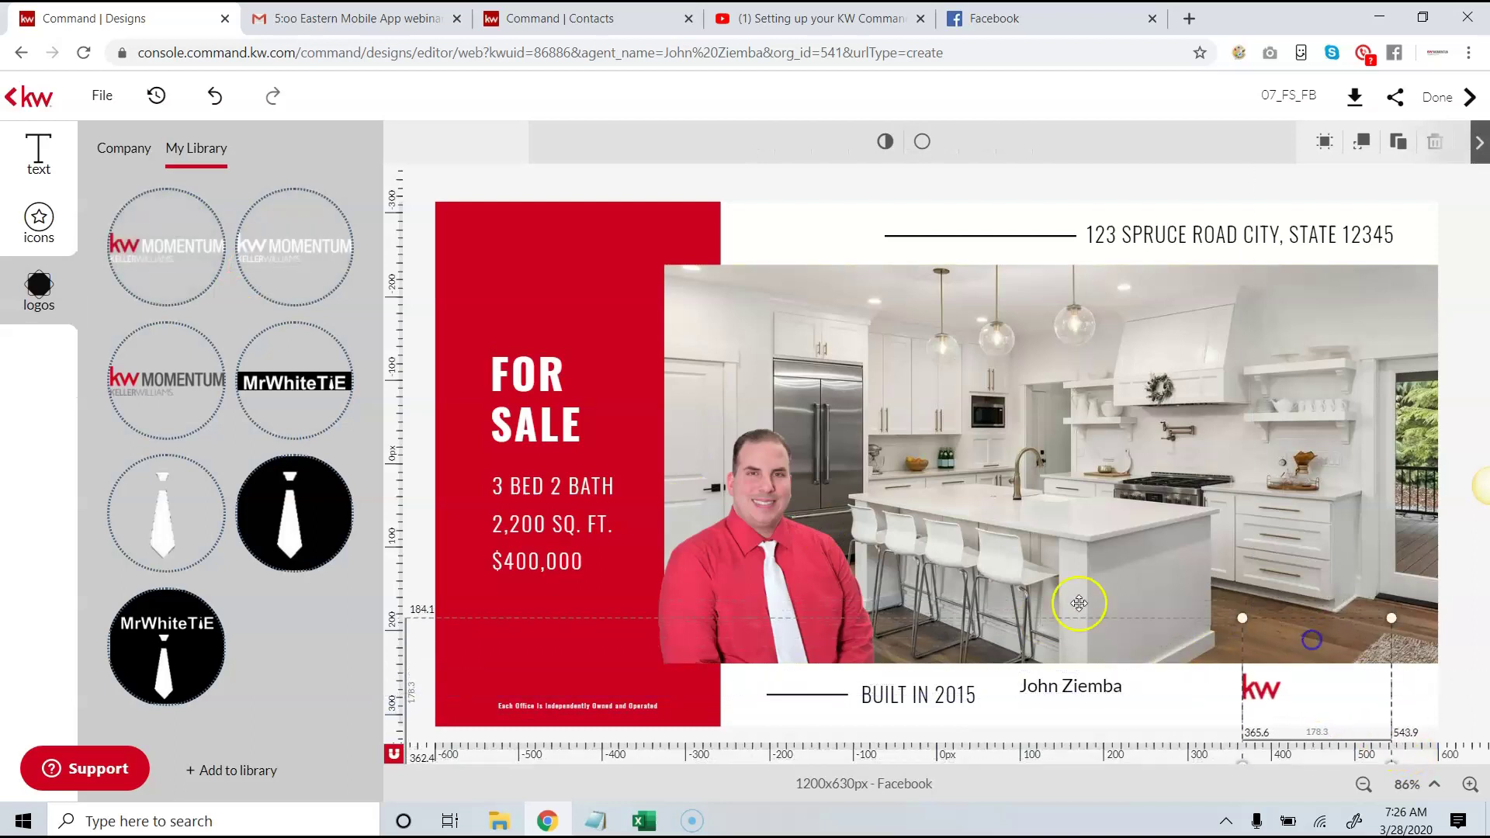
{"action": "left_click", "coordinate": [181, 350]}
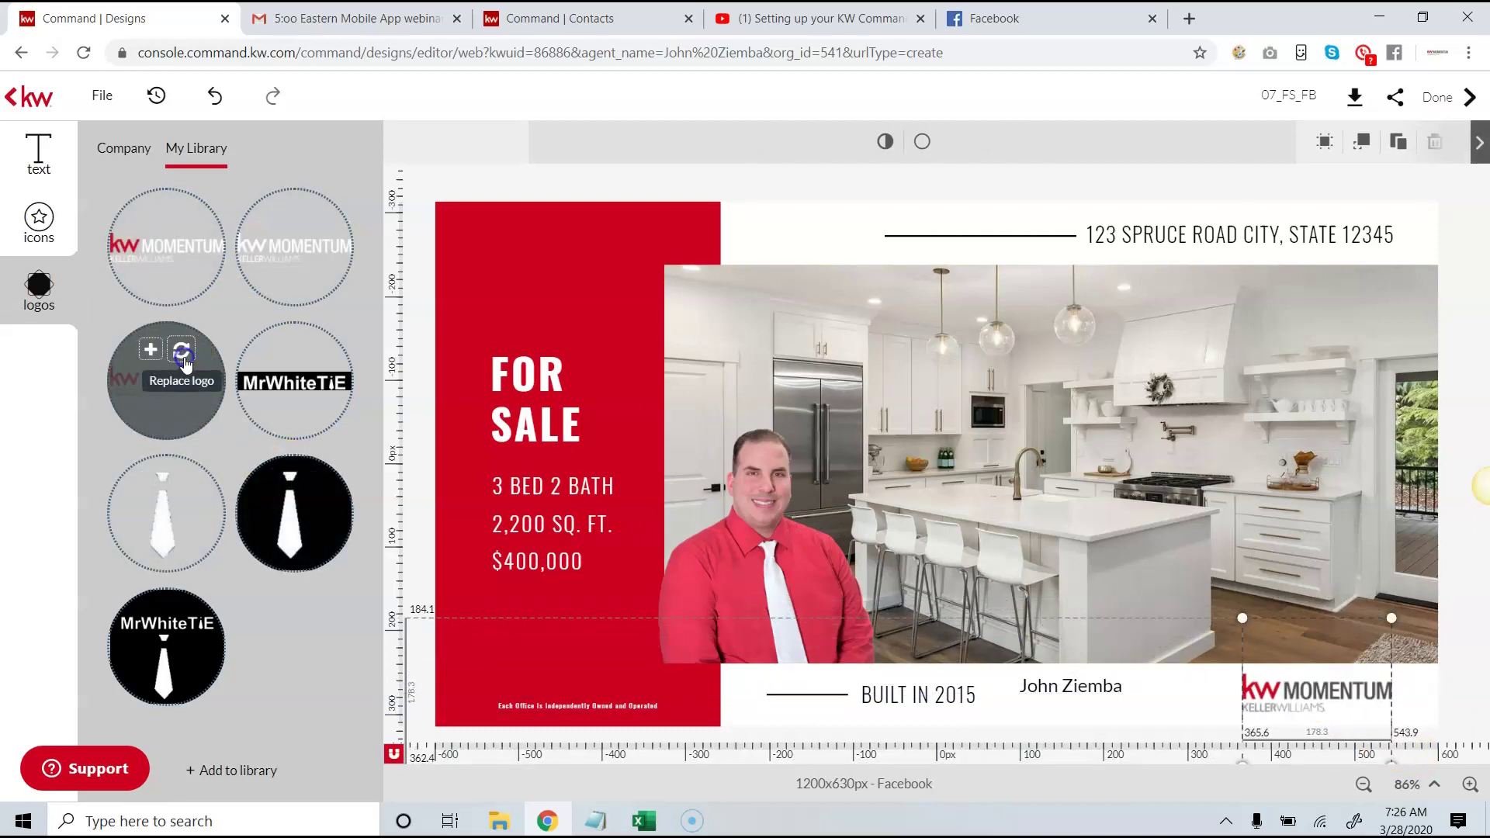
{"action": "left_click", "coordinate": [39, 160]}
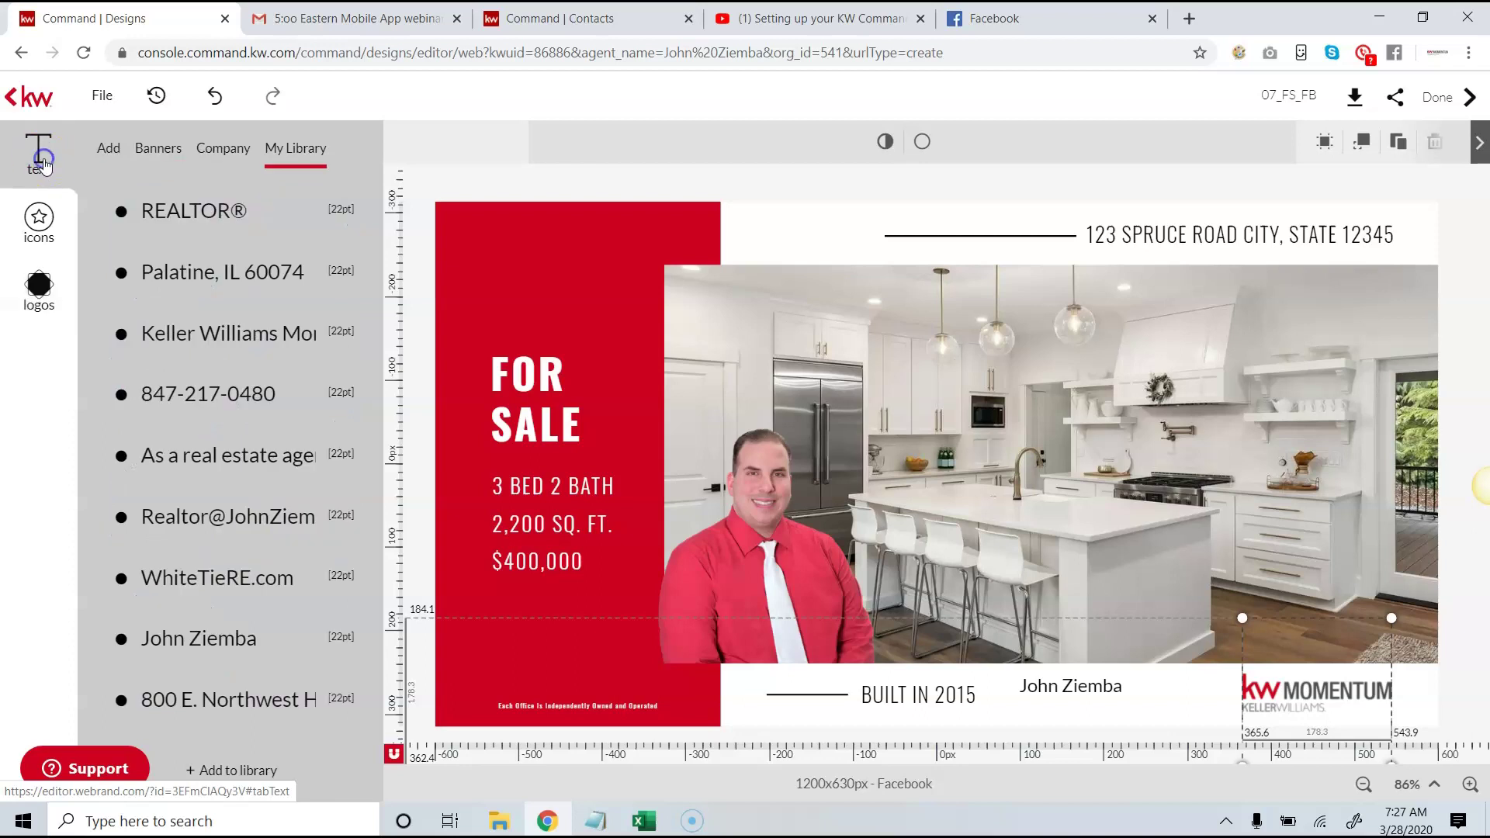
- View the brand kit's saved images page holding the three agent headshots
{"action": "left_click", "coordinate": [903, 432]}
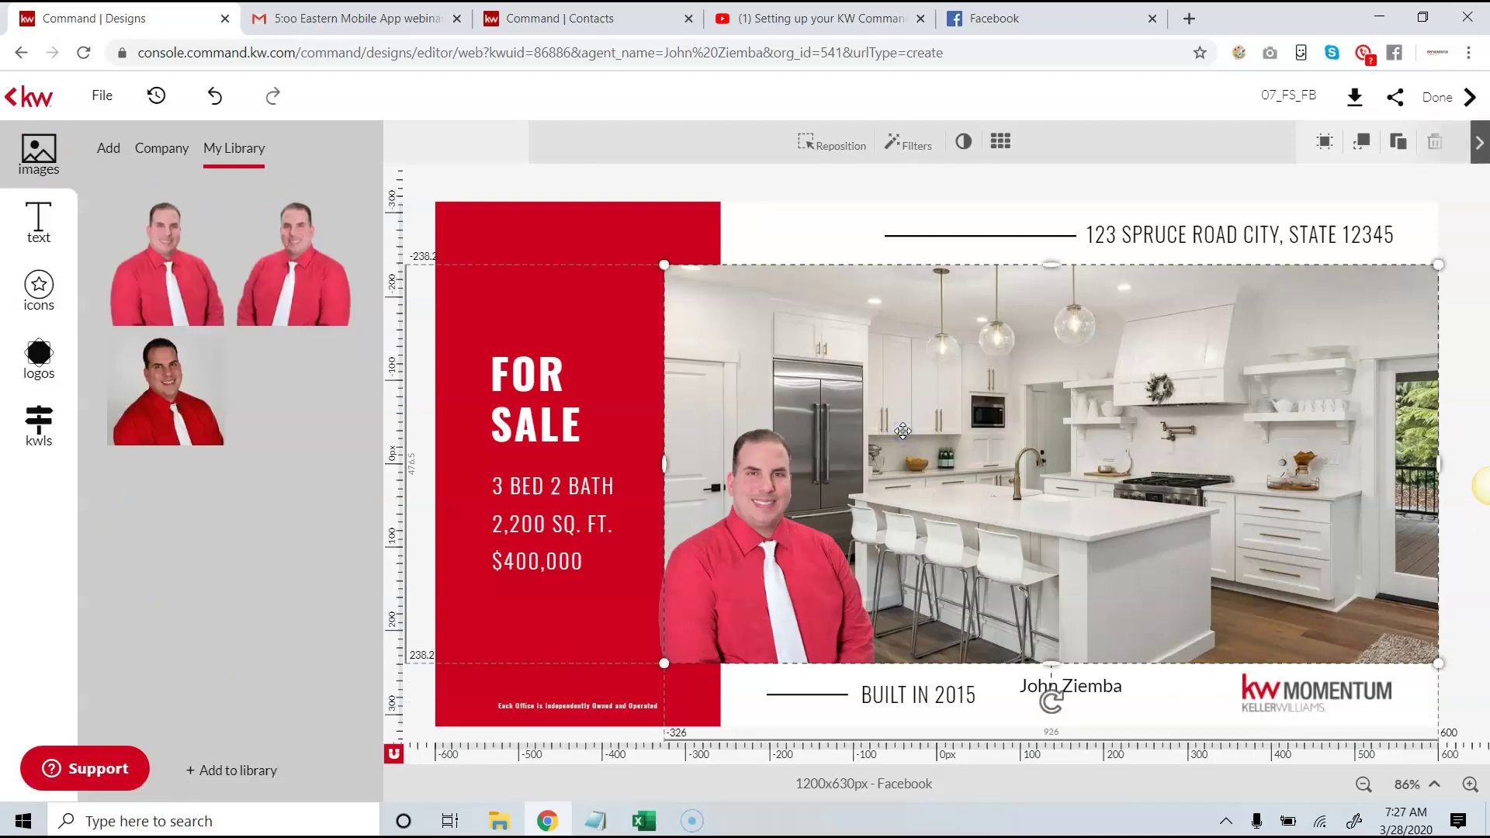
{"action": "left_click", "coordinate": [754, 365]}
{"action": "left_click", "coordinate": [261, 775]}
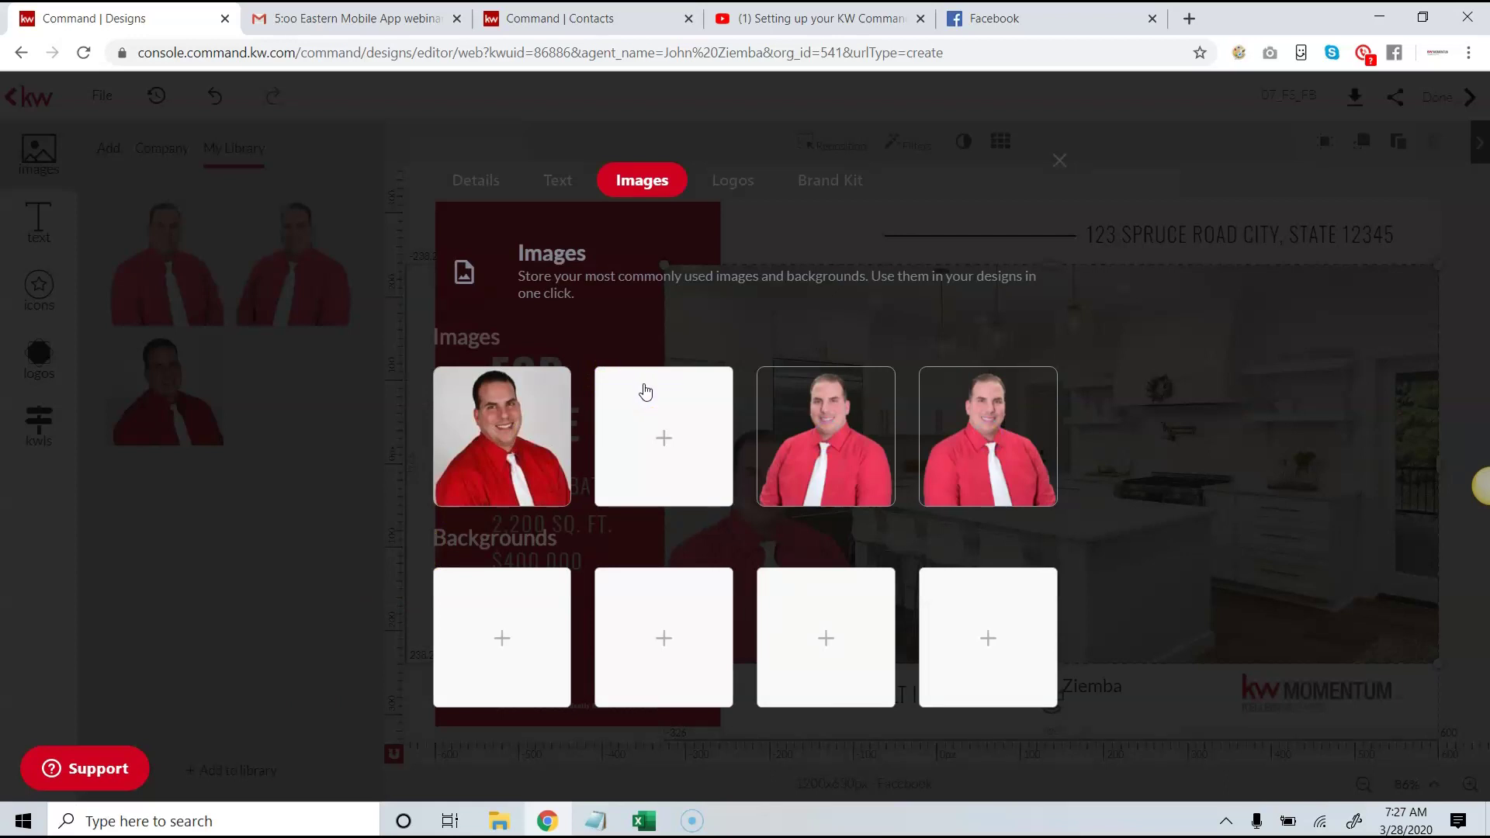
{"action": "left_click", "coordinate": [1064, 161]}
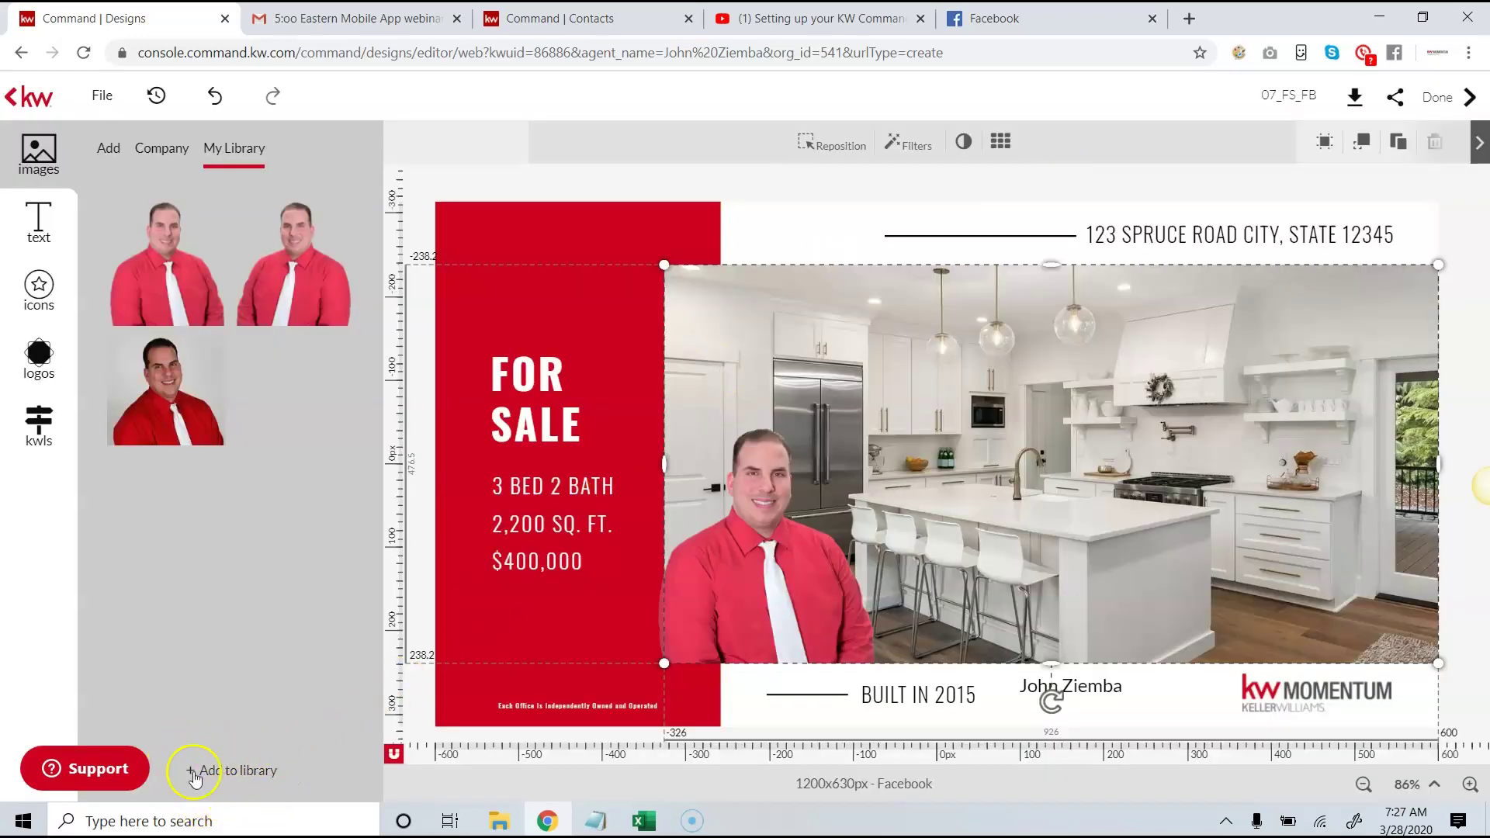
{"action": "left_click", "coordinate": [253, 770]}
- Show the library manager's Logos tab after cancelling an image upload, then launch File Explorer
{"action": "left_click", "coordinate": [253, 771]}
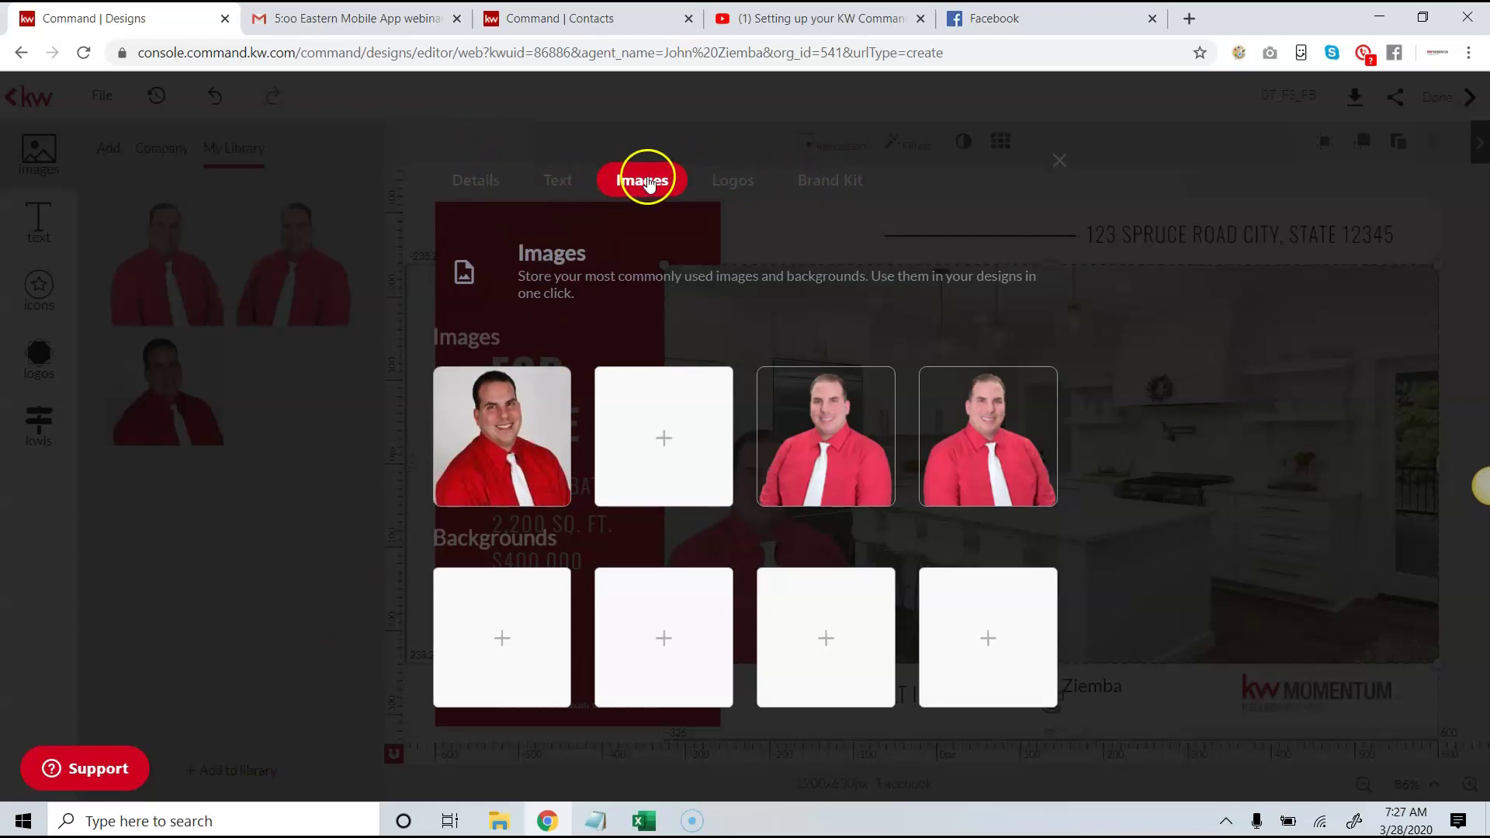
{"action": "left_click", "coordinate": [664, 447]}
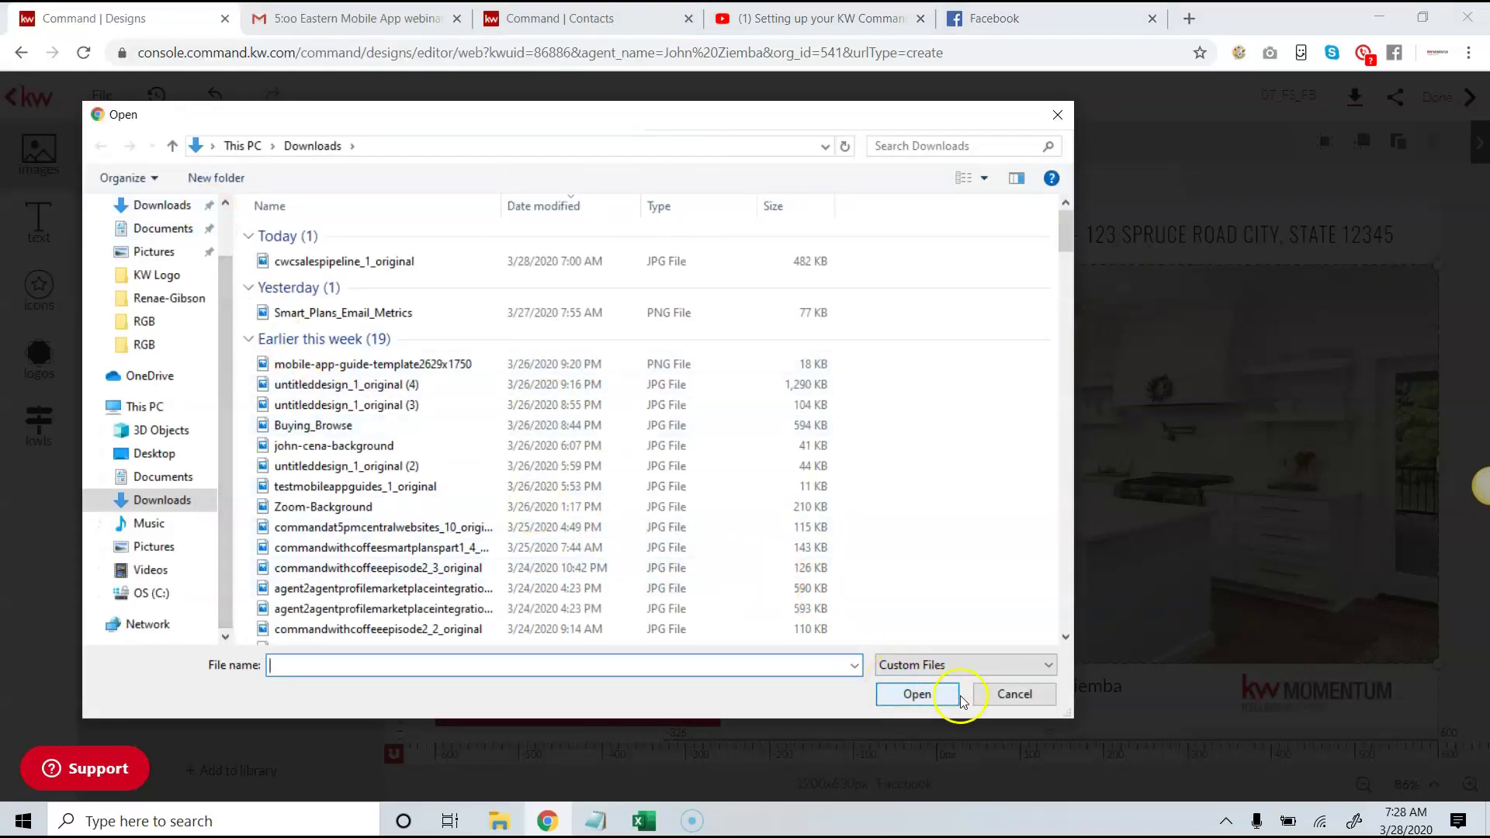
{"action": "left_click", "coordinate": [1014, 694]}
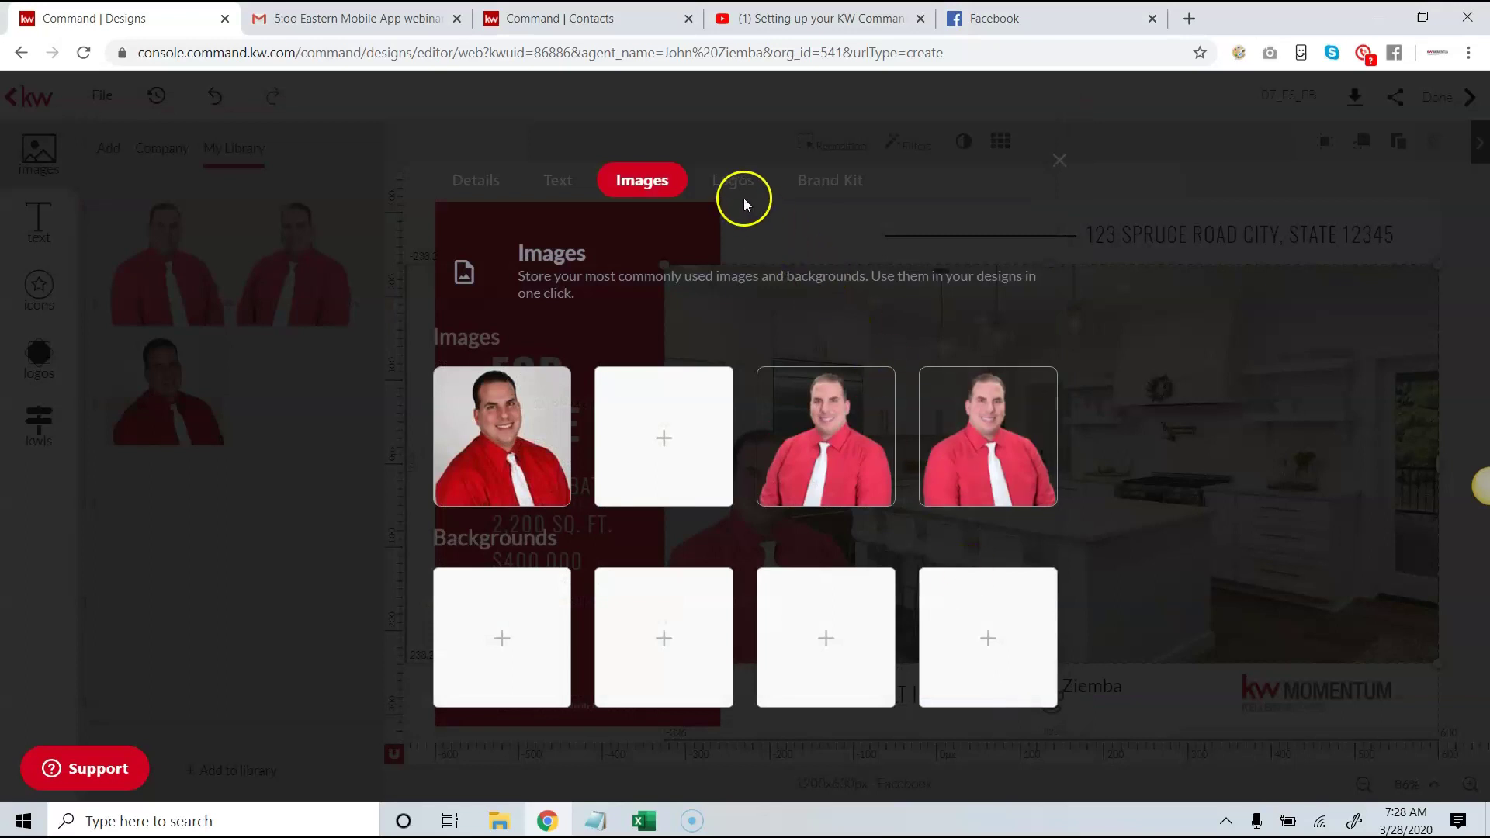
{"action": "left_click", "coordinate": [733, 191]}
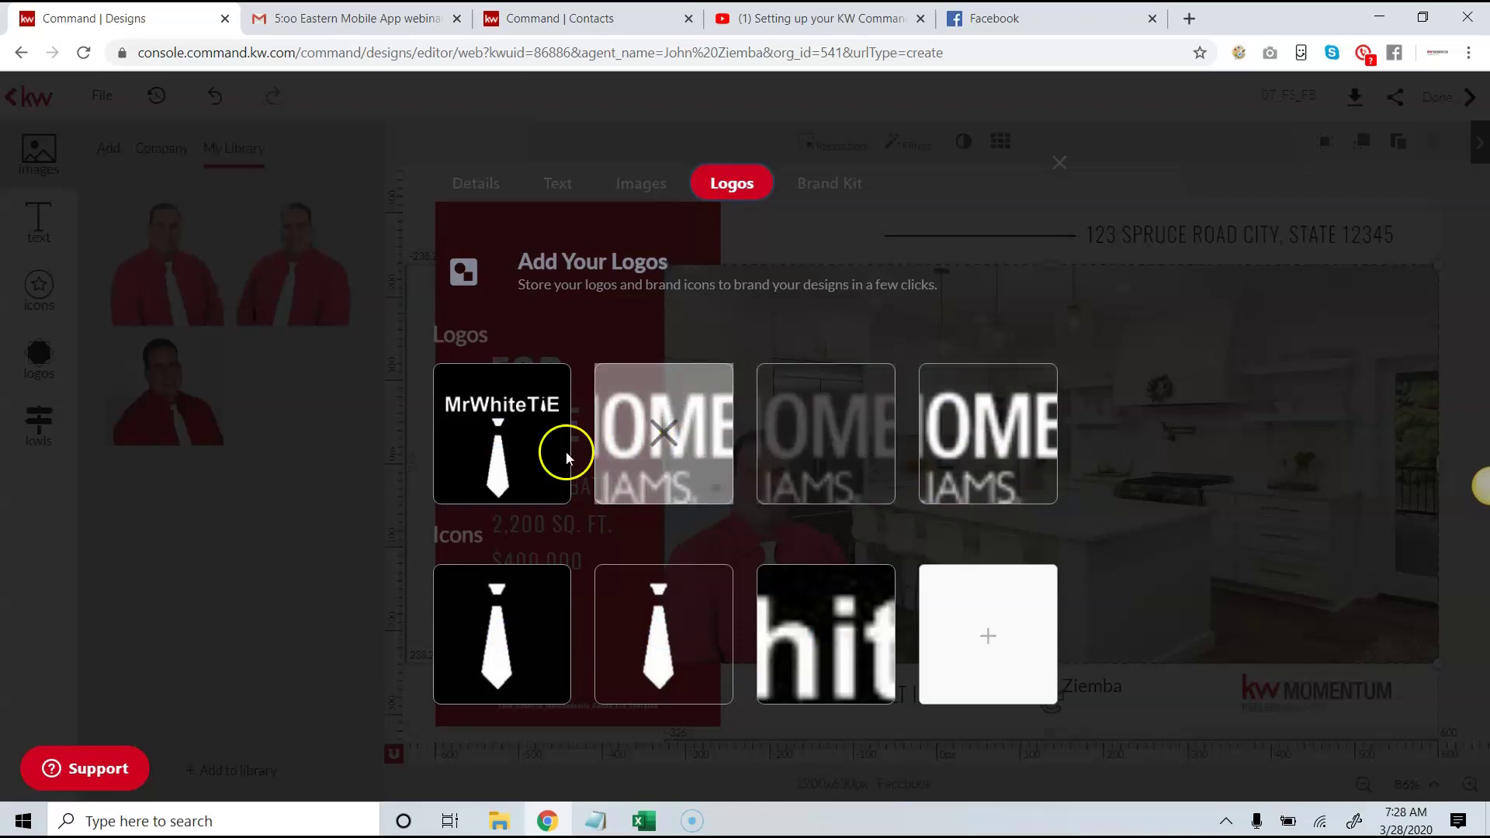
{"action": "mouse_move", "coordinate": [527, 459]}
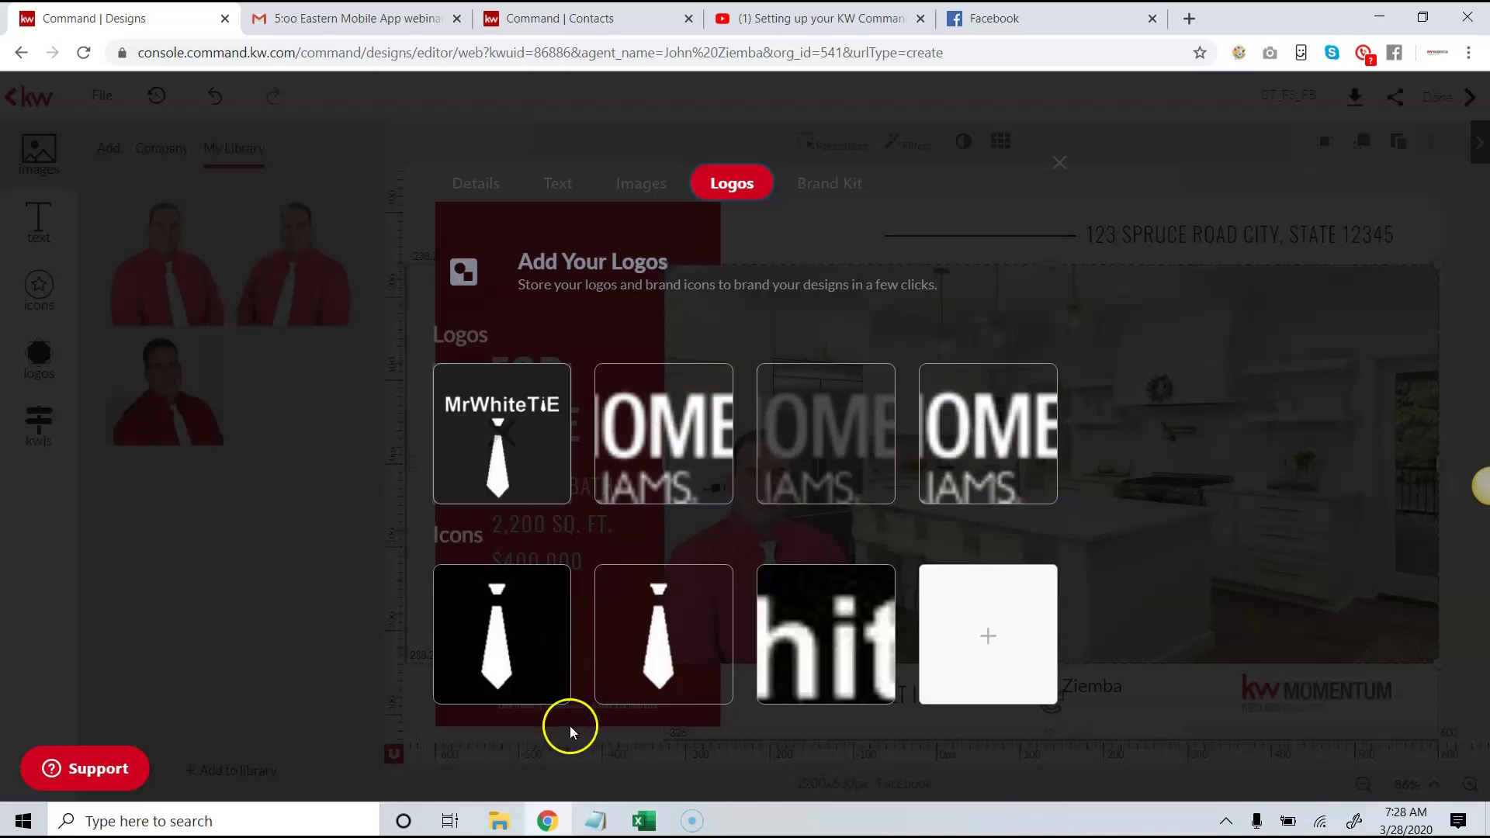
{"action": "left_click", "coordinate": [491, 824]}
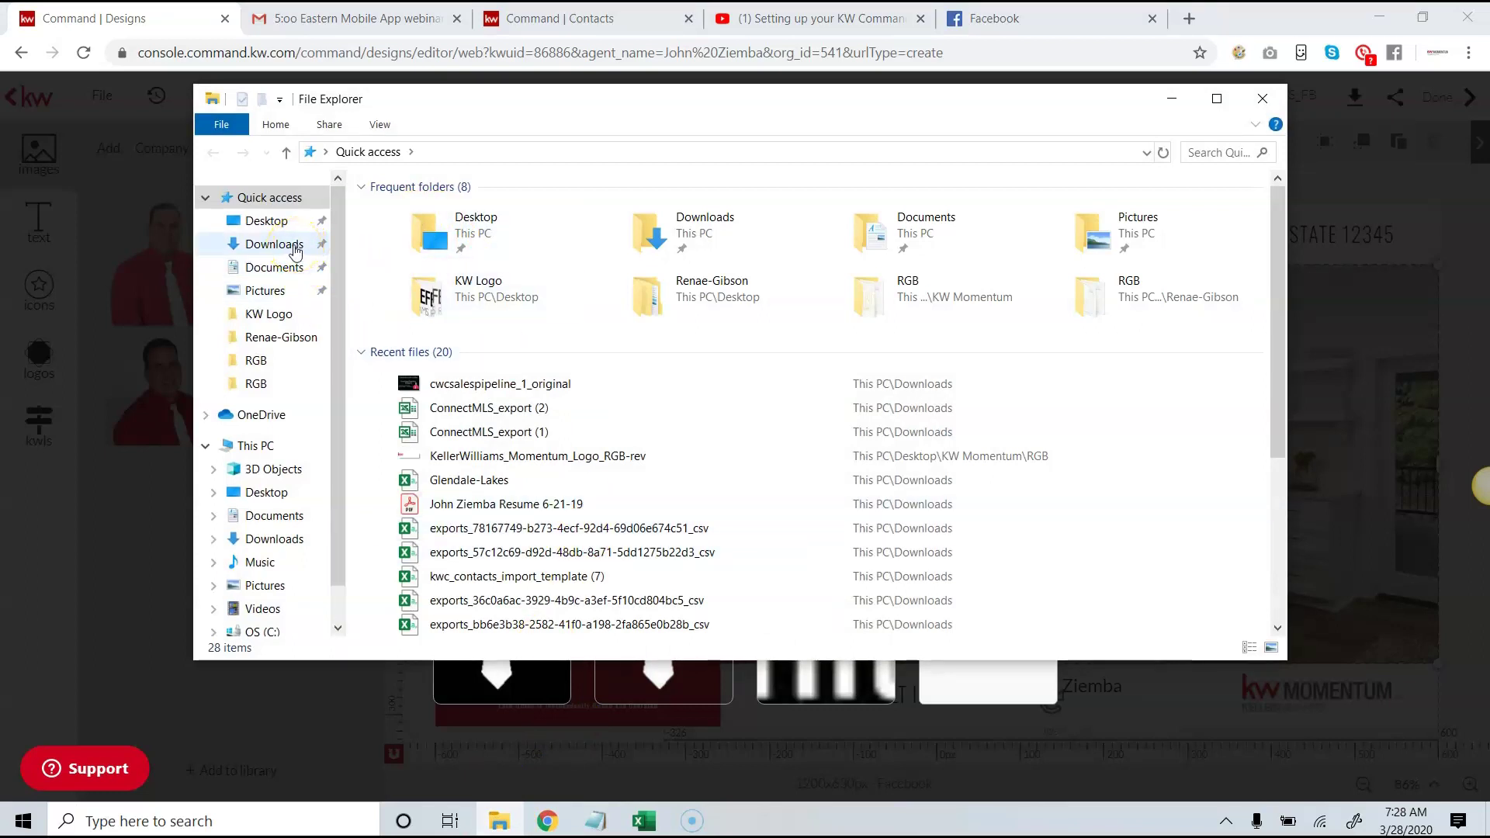
- Load the KW Connect website in a new browser tab
{"action": "left_click", "coordinate": [1191, 18]}
{"action": "left_click", "coordinate": [1190, 19]}
{"action": "type", "text": "kw"}
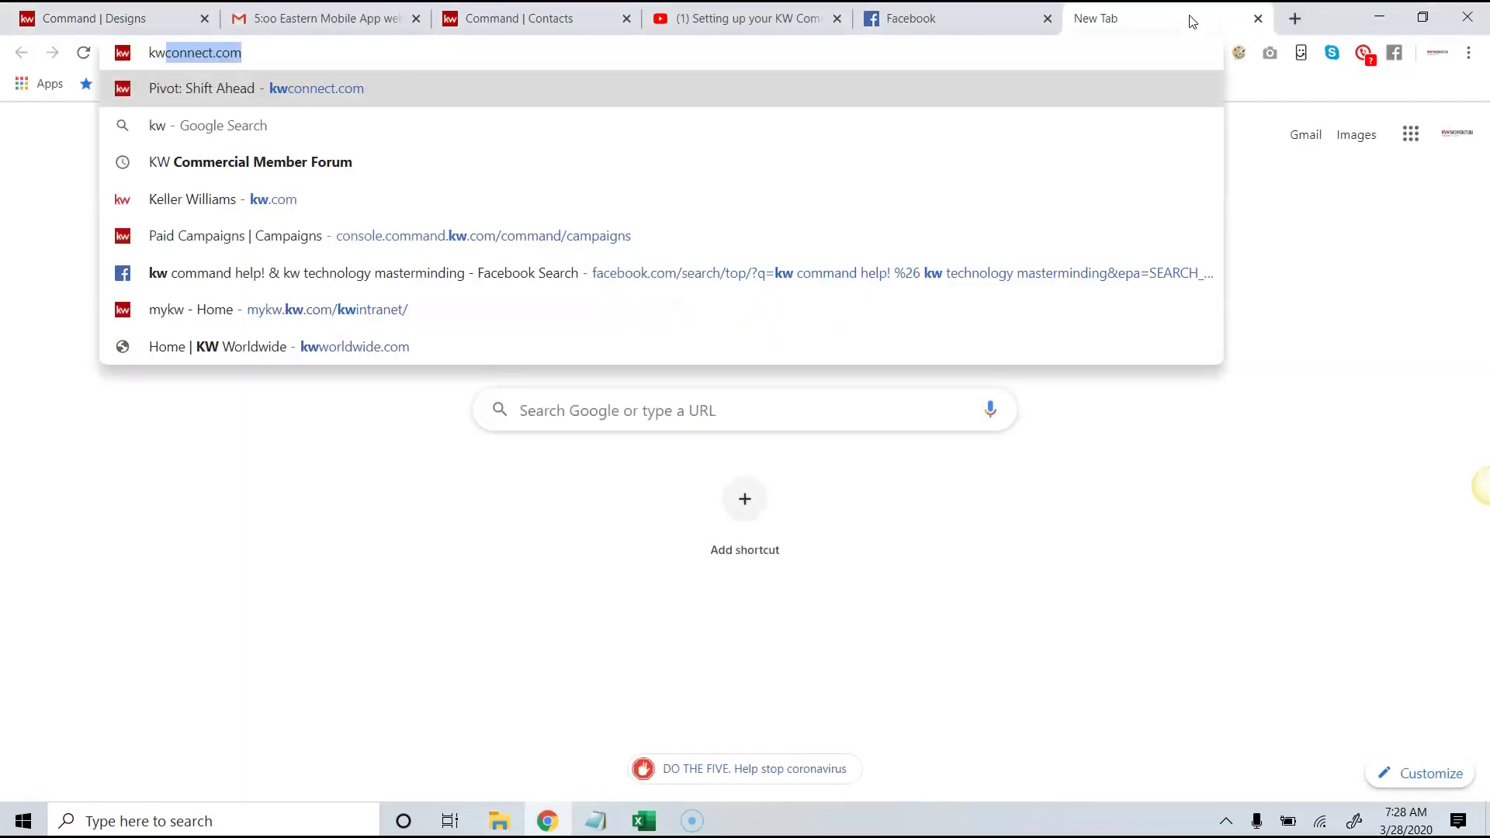
{"action": "key", "text": "Return"}
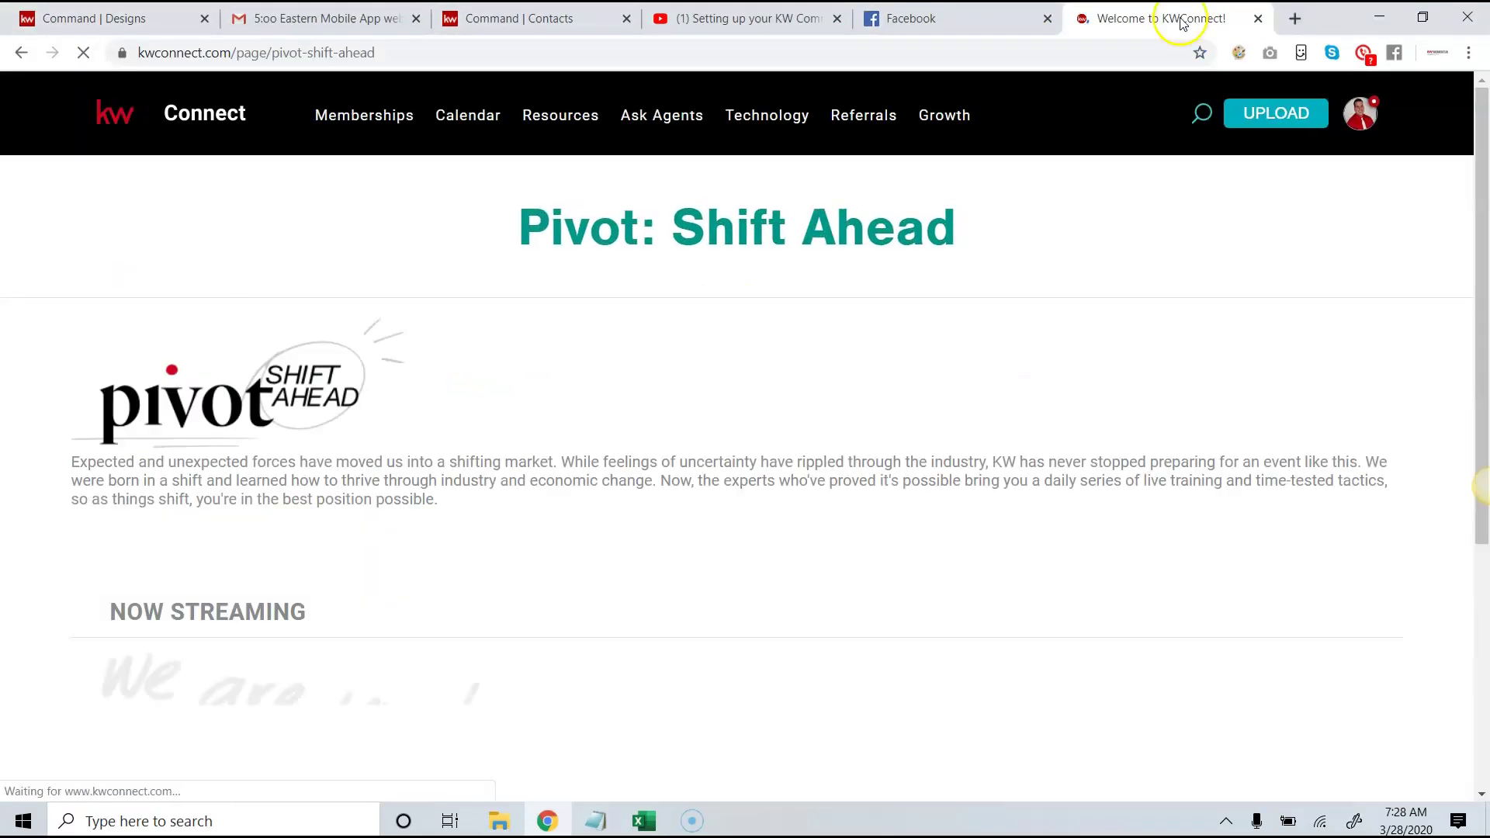
{"action": "left_click", "coordinate": [1351, 115]}
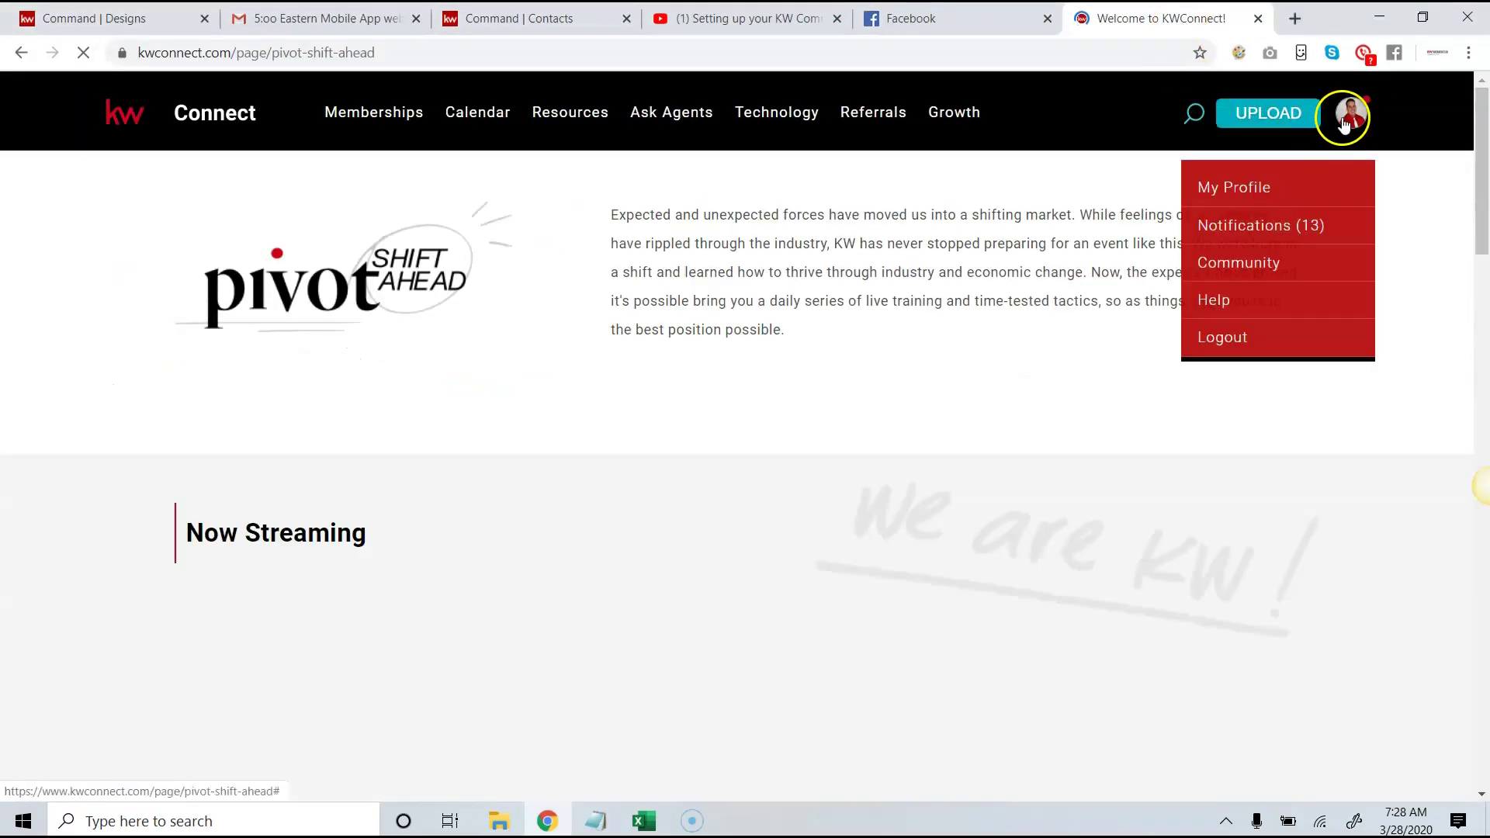
{"action": "left_click", "coordinate": [1349, 122]}
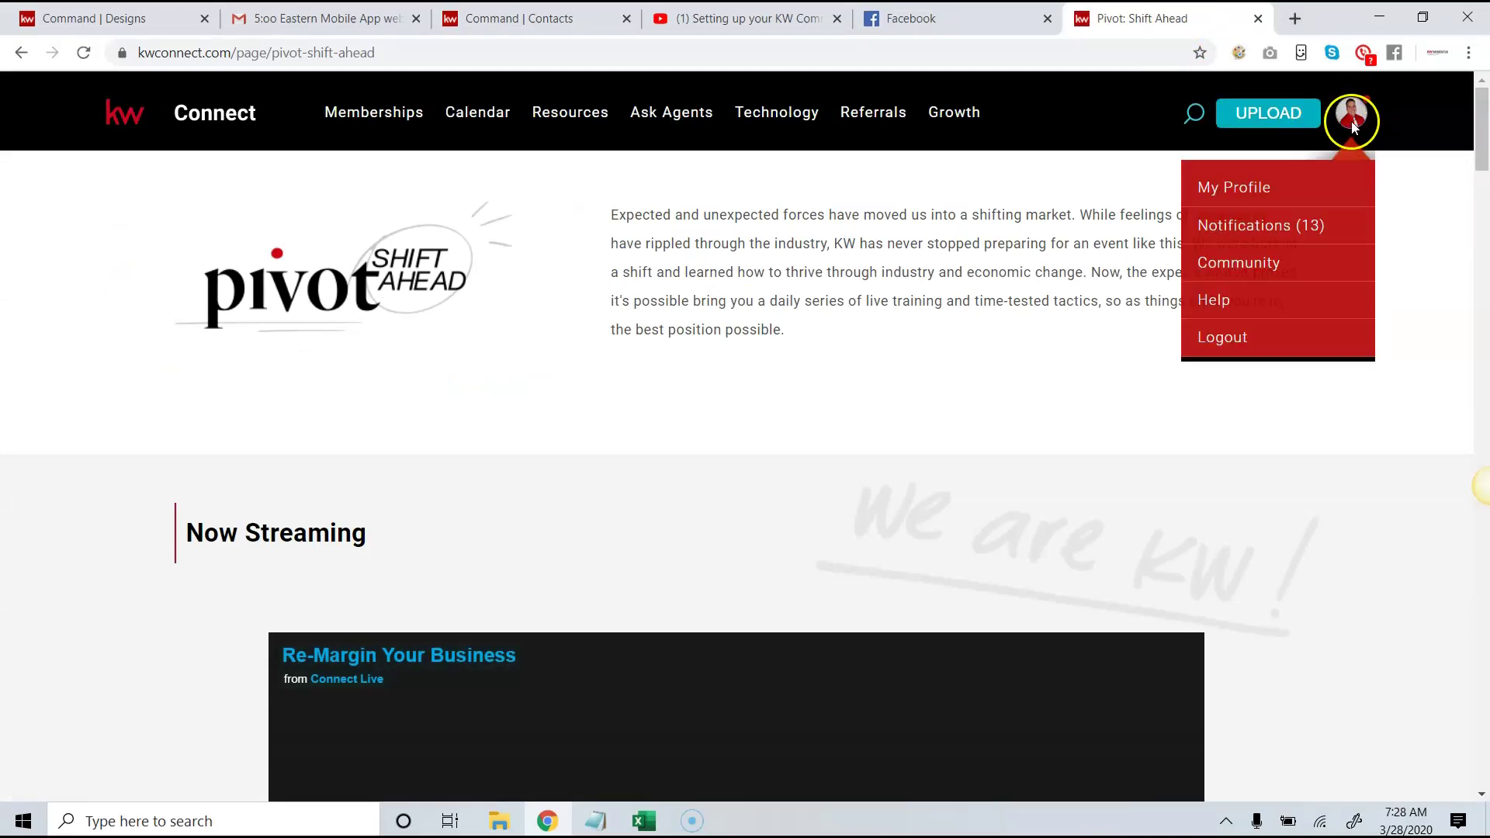
- Go to Resources > Marketing > Logos and Branding and focus the Market Center Logos search
{"action": "mouse_move", "coordinate": [570, 112]}
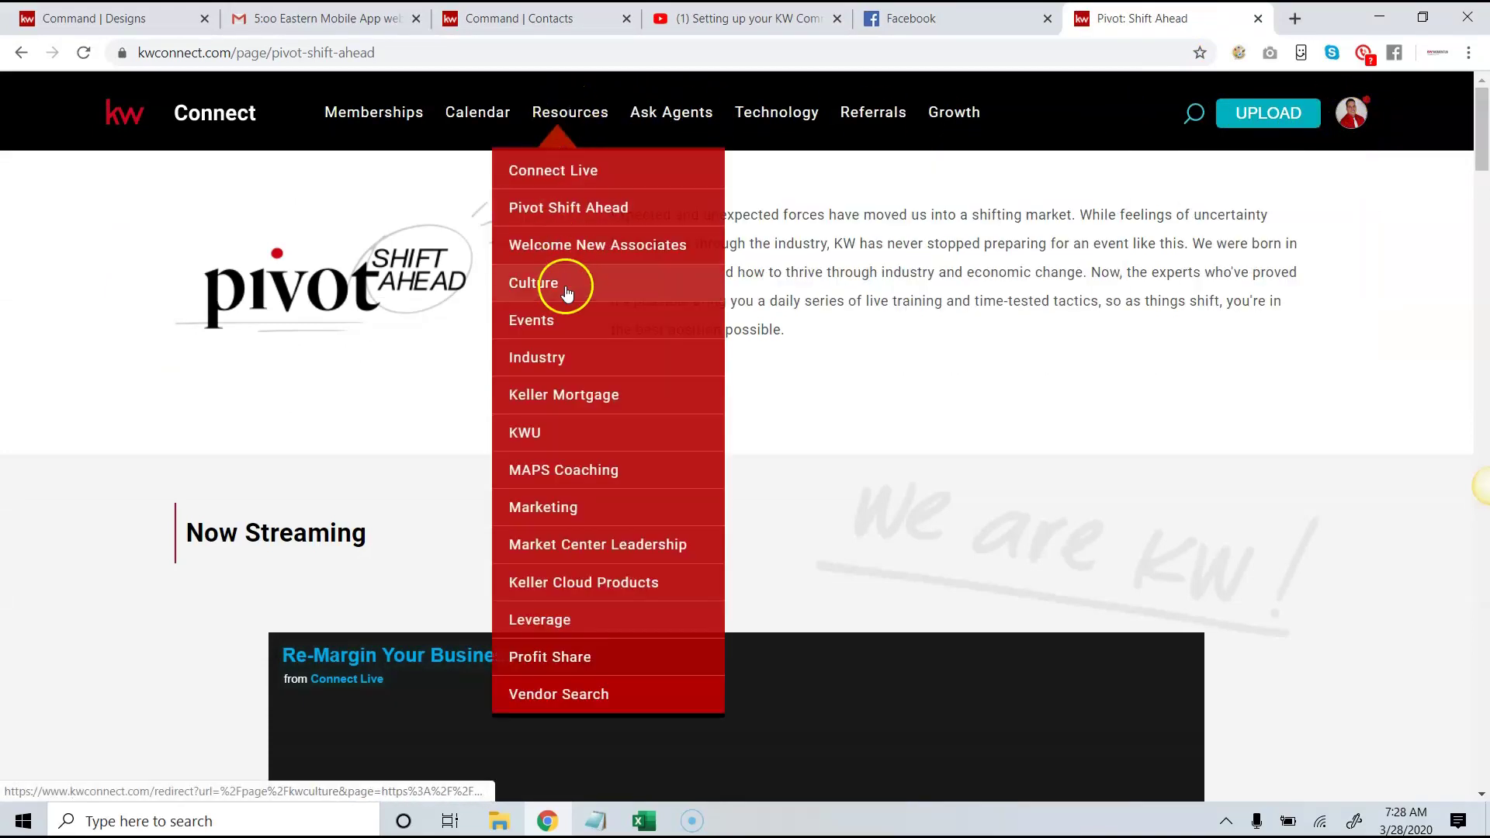
{"action": "left_click", "coordinate": [547, 507]}
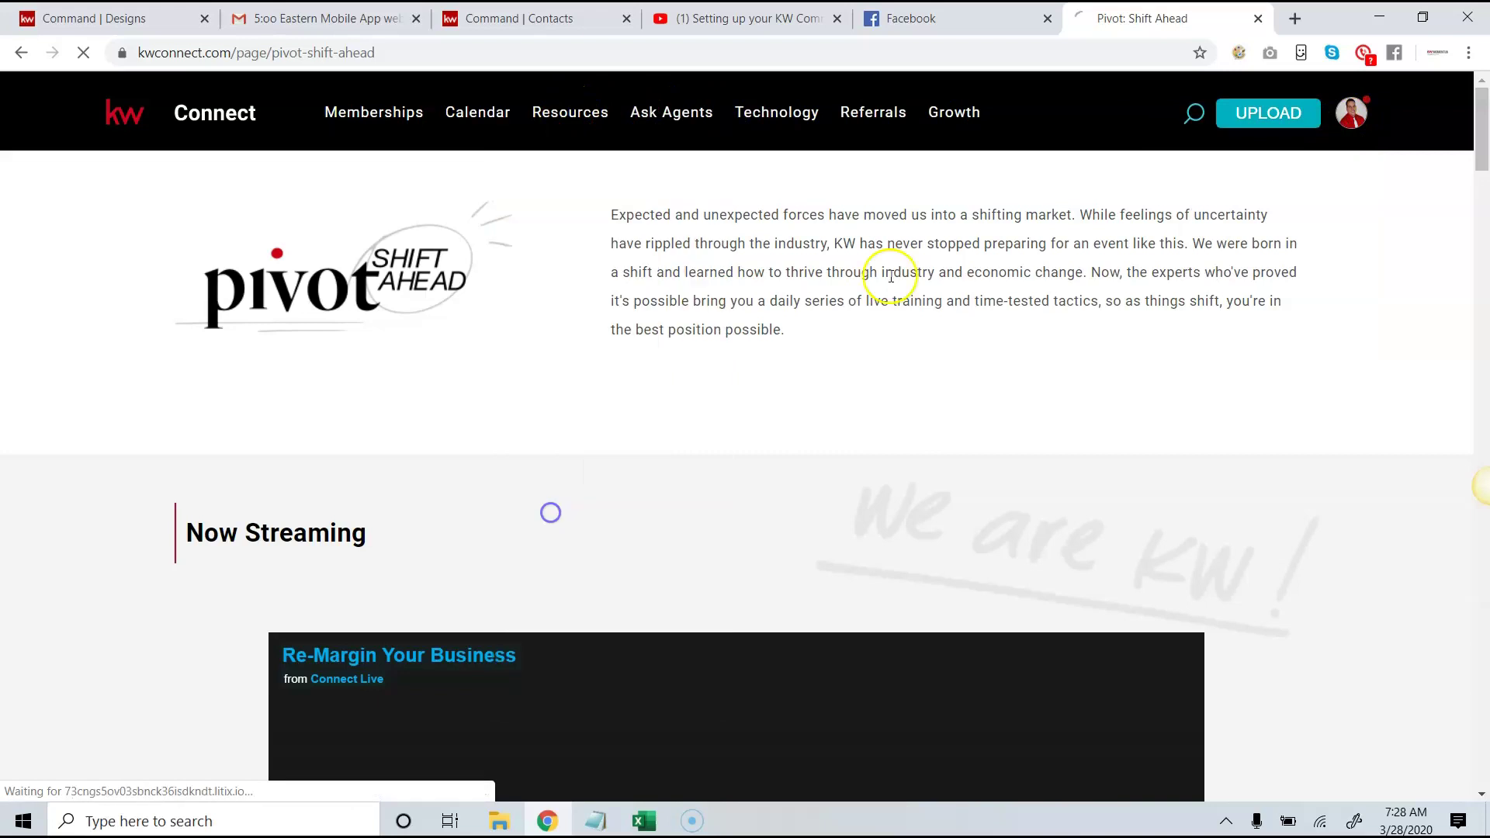
{"action": "left_click", "coordinate": [1360, 118]}
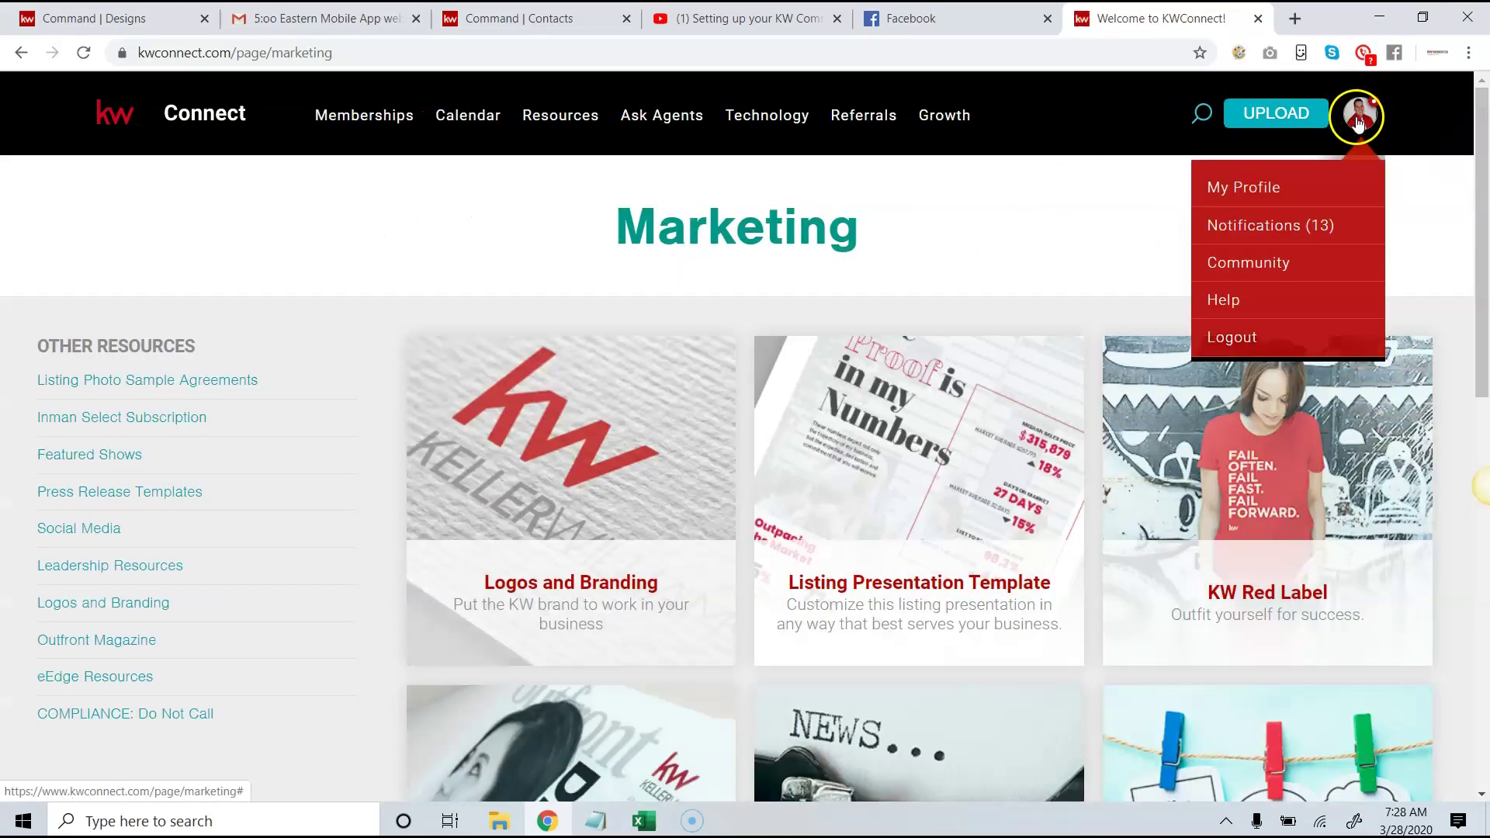
{"action": "left_click", "coordinate": [546, 434]}
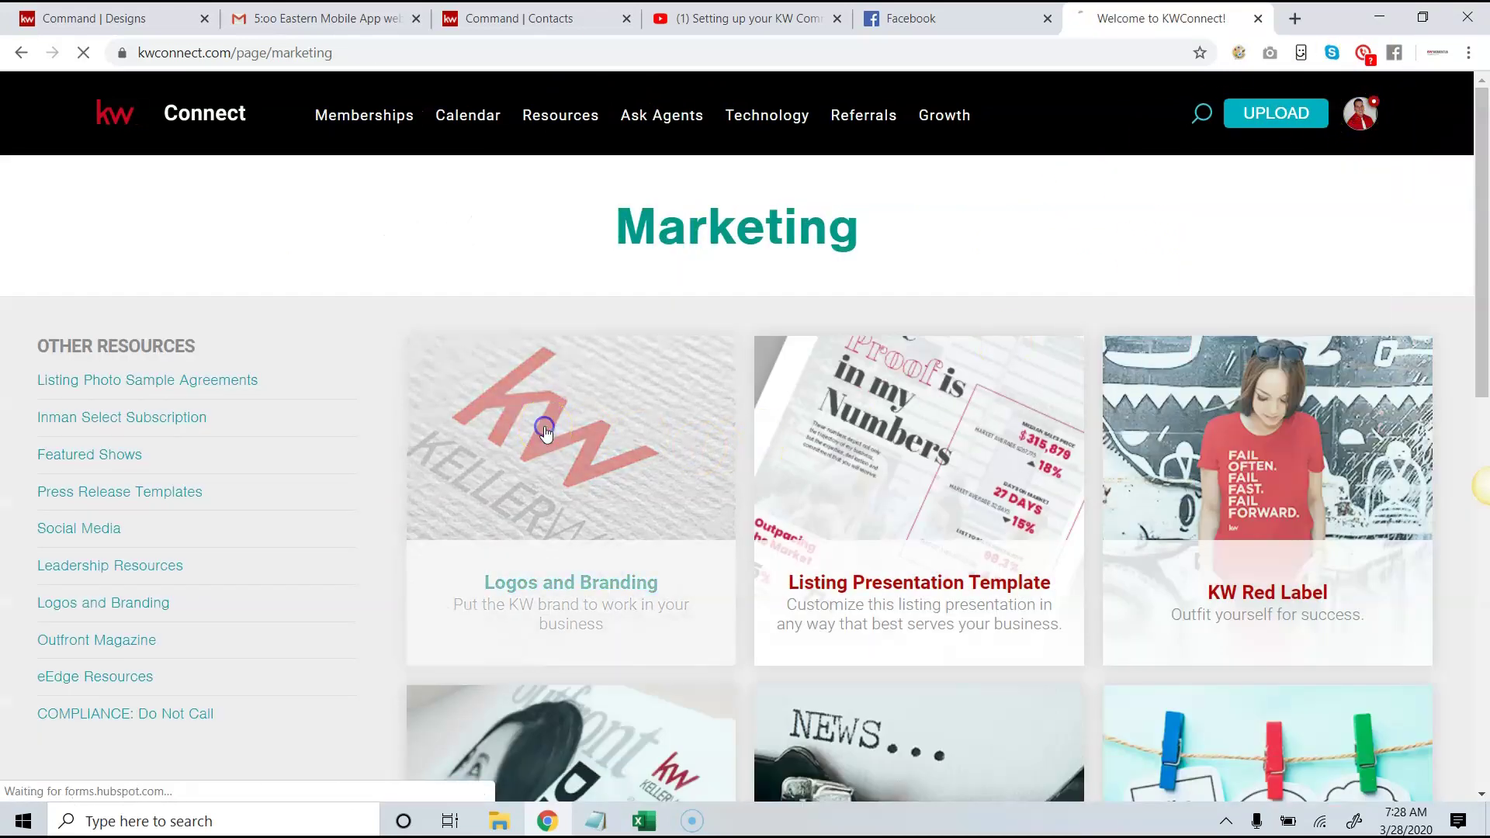
{"action": "scroll", "coordinate": [547, 426], "scroll_direction": "down", "scroll_amount": 5}
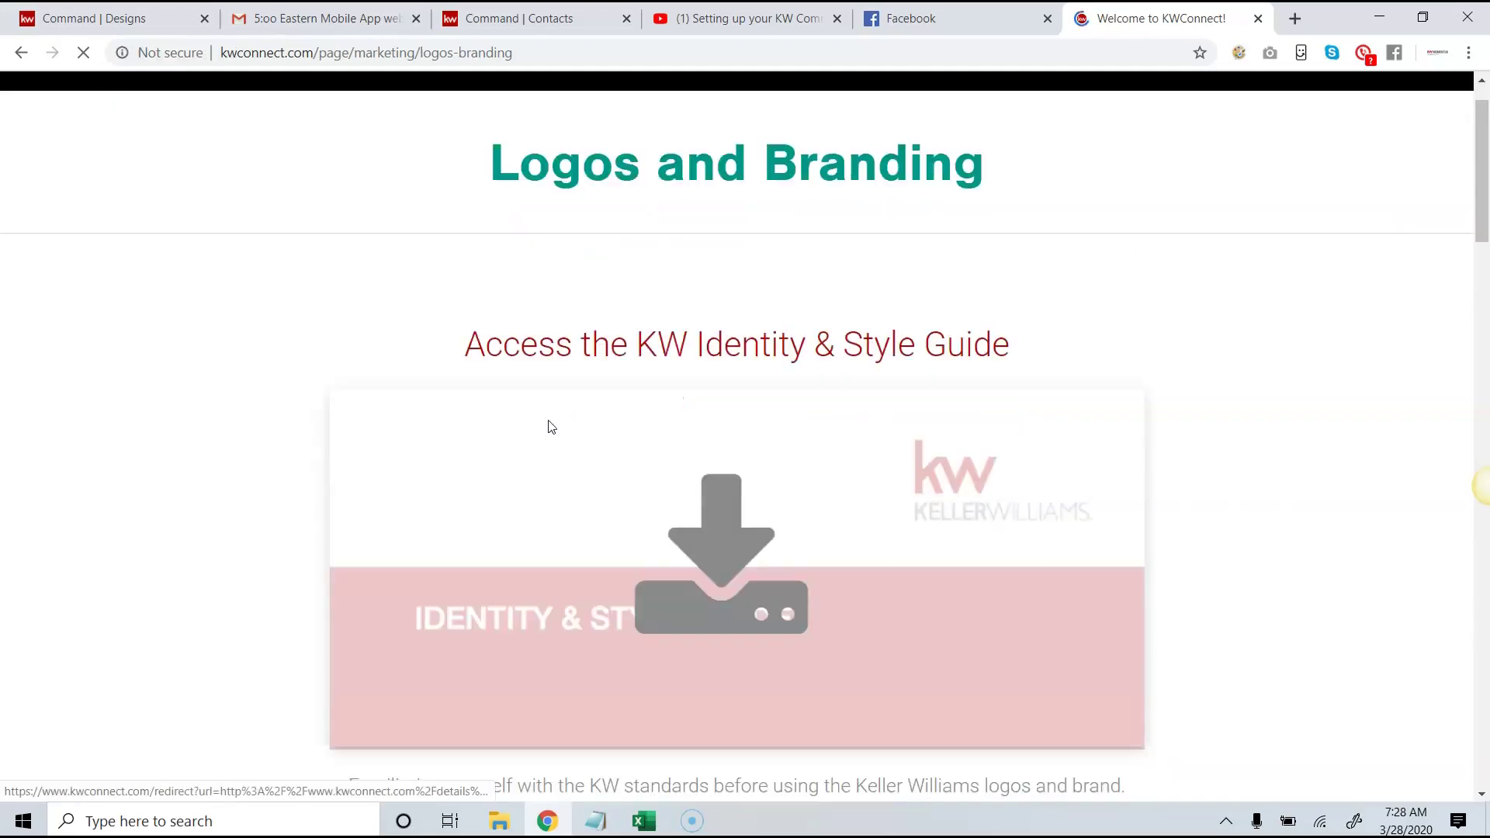
{"action": "scroll", "coordinate": [660, 340], "scroll_direction": "down", "scroll_amount": 10}
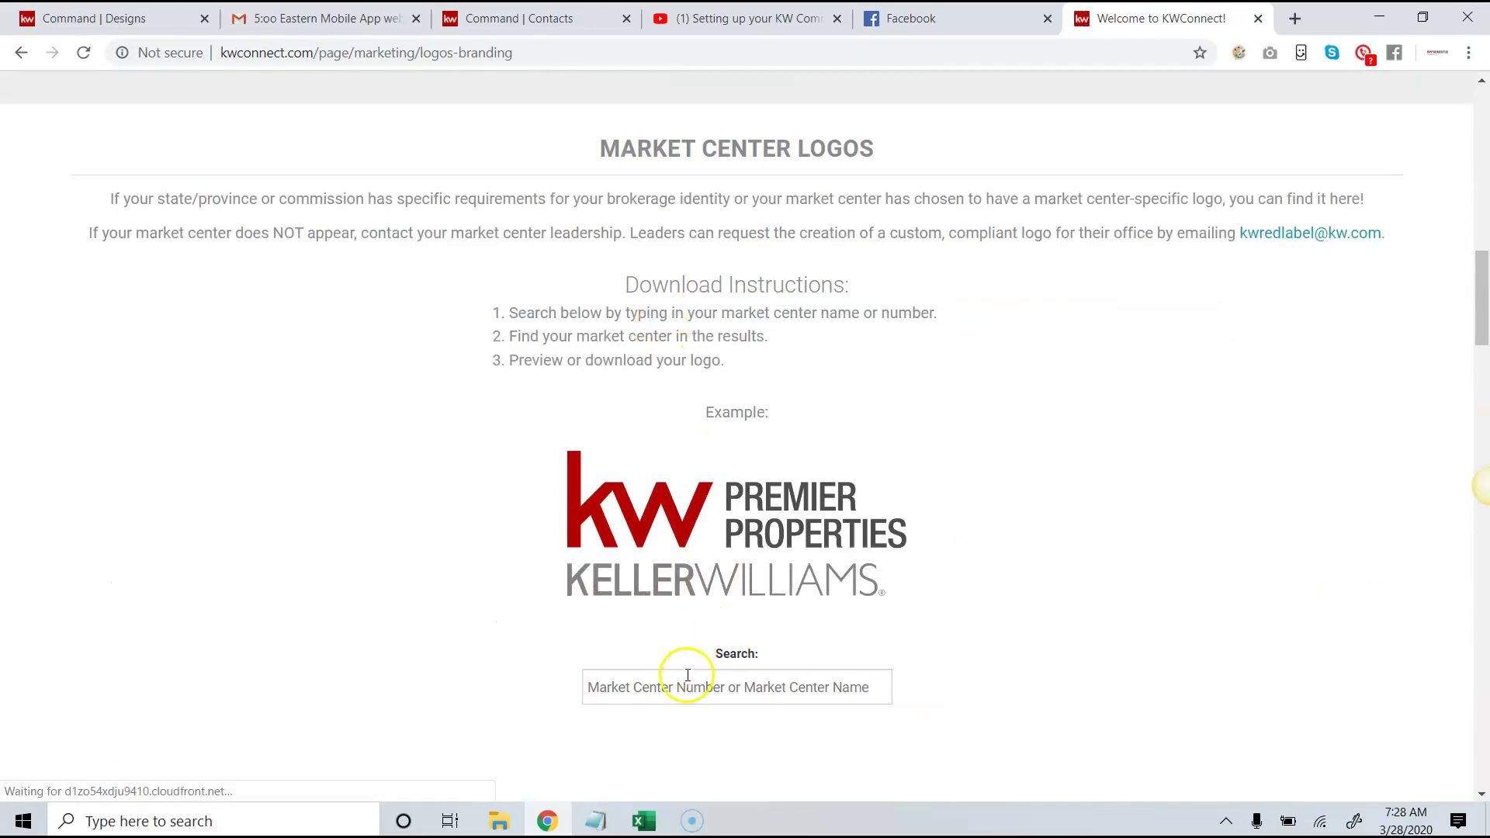
{"action": "left_click", "coordinate": [686, 681]}
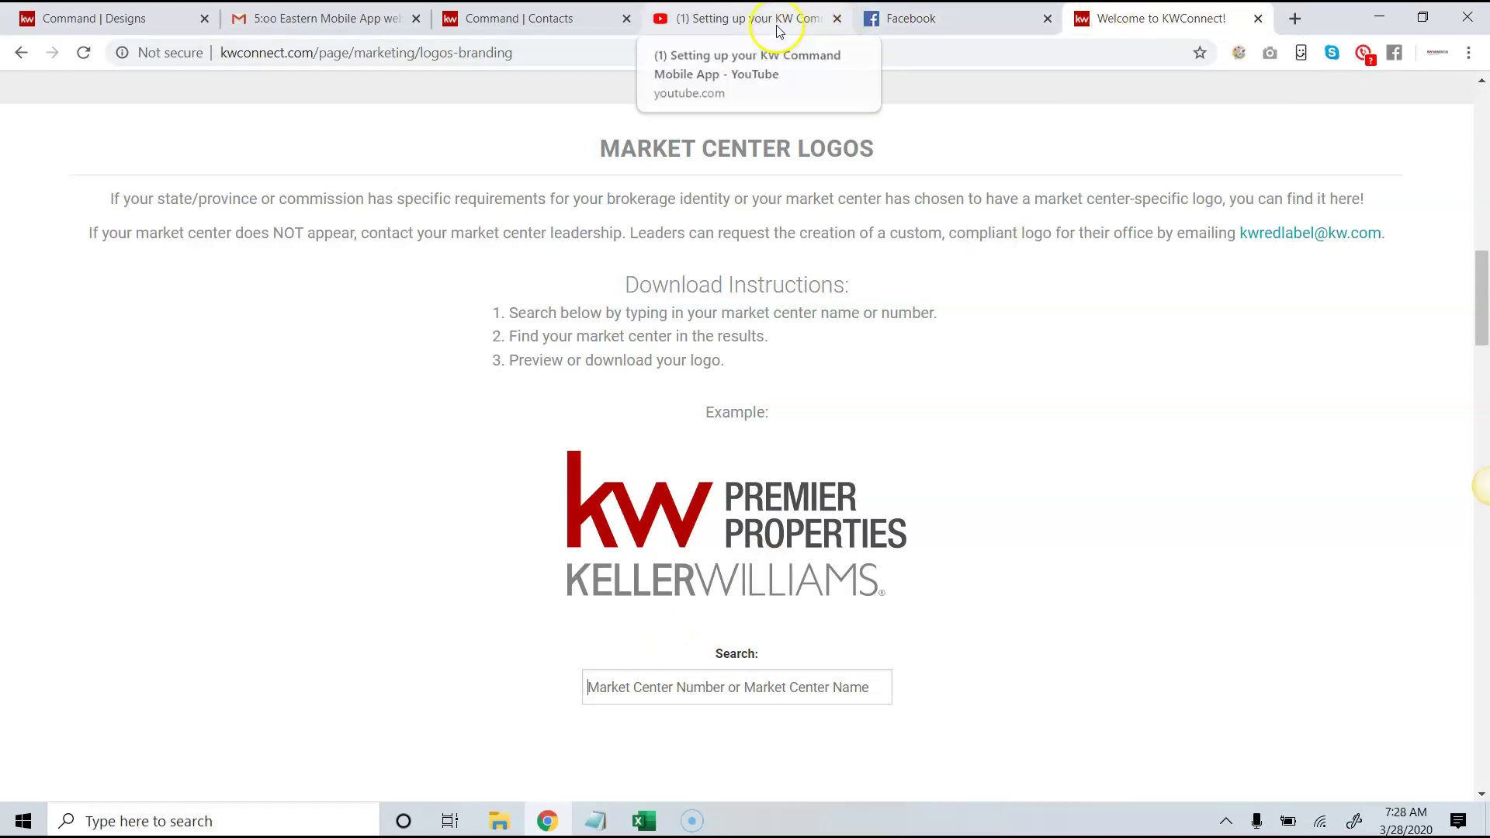
- Back in Command Designs, delete the third uploaded logo from the Logos library
{"action": "left_click", "coordinate": [116, 18]}
{"action": "mouse_move", "coordinate": [823, 433]}
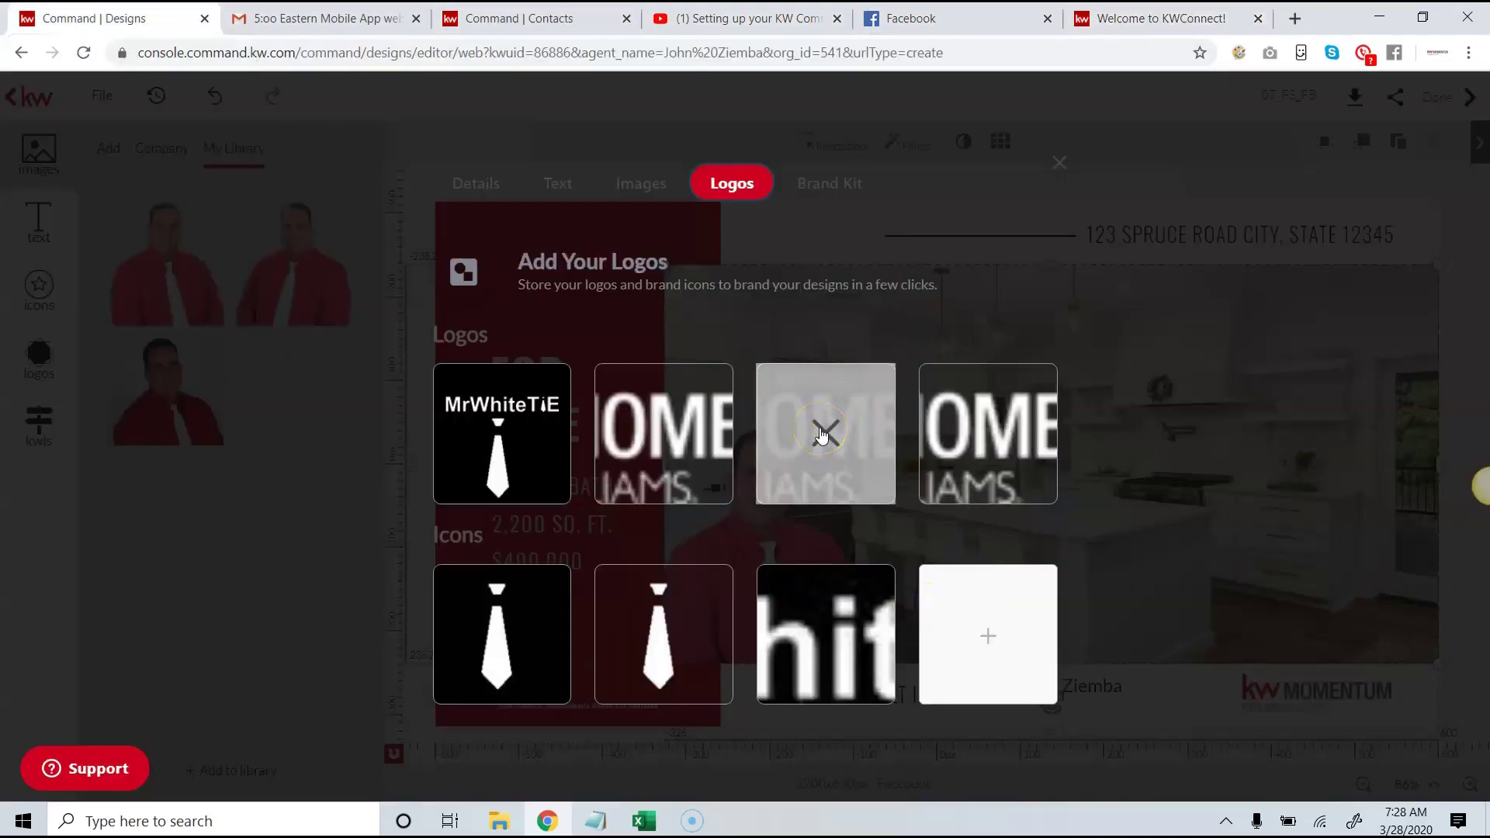
{"action": "left_click", "coordinate": [826, 435]}
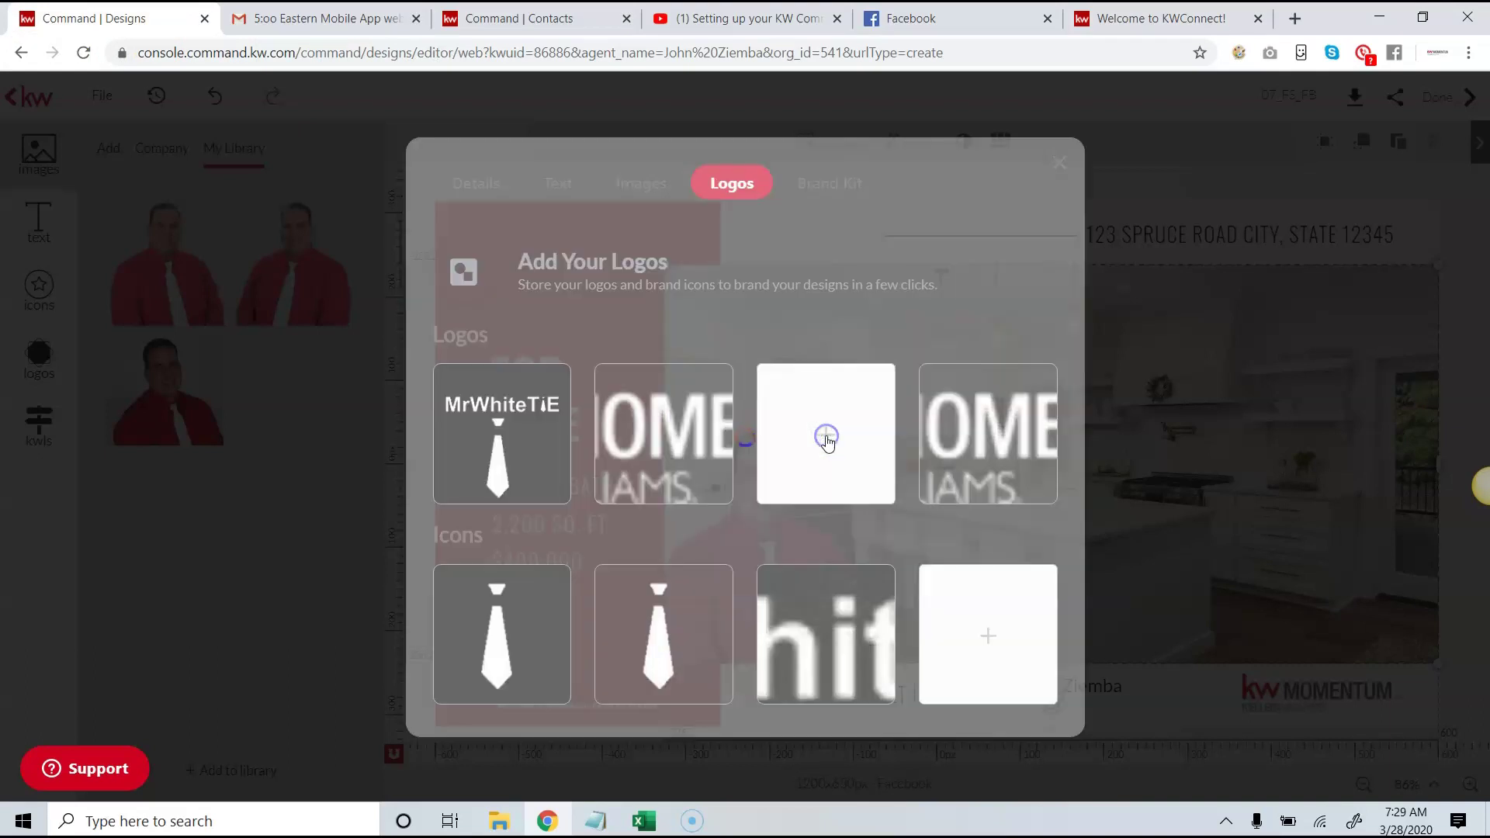
{"action": "mouse_move", "coordinate": [987, 433]}
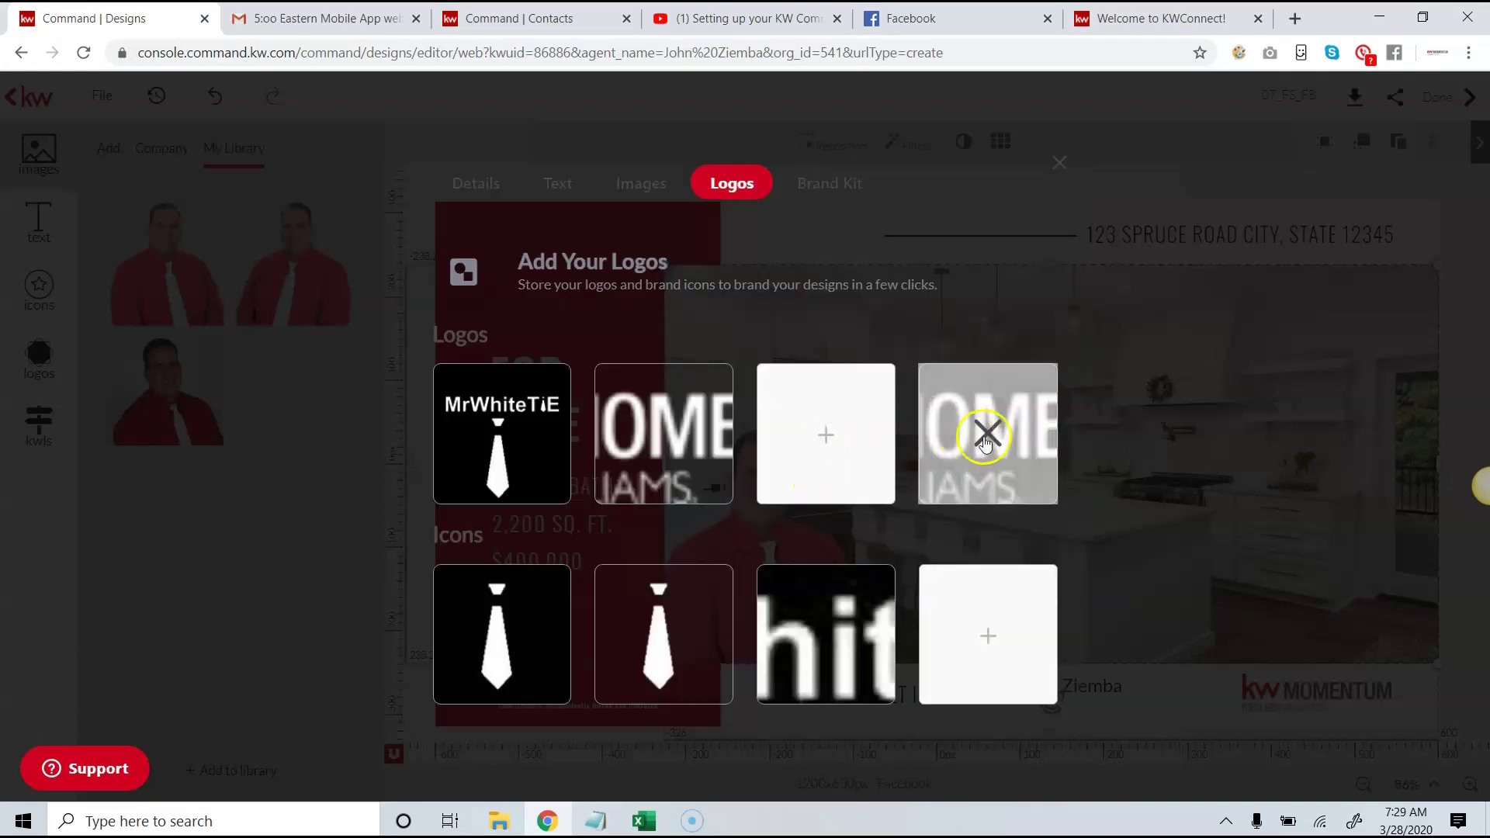
- Upload into the empty logo slot, browsing Desktop > KW Logos > Black_White for KellerWilliams_Momentum_Logo_GRY
{"action": "left_click", "coordinate": [826, 437]}
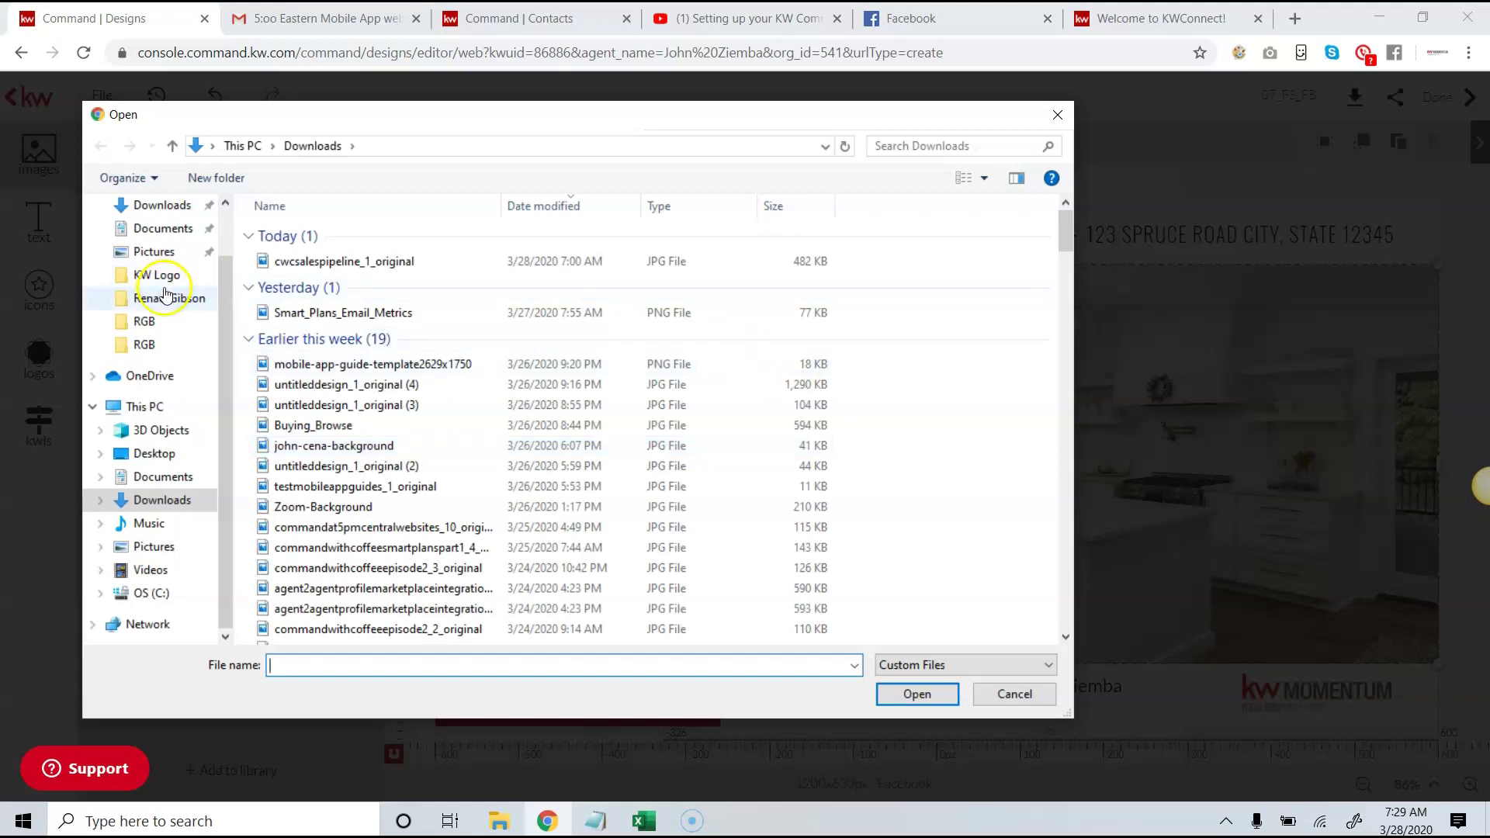
{"action": "scroll", "coordinate": [216, 306], "scroll_direction": "up", "scroll_amount": 1}
{"action": "left_click", "coordinate": [155, 245]}
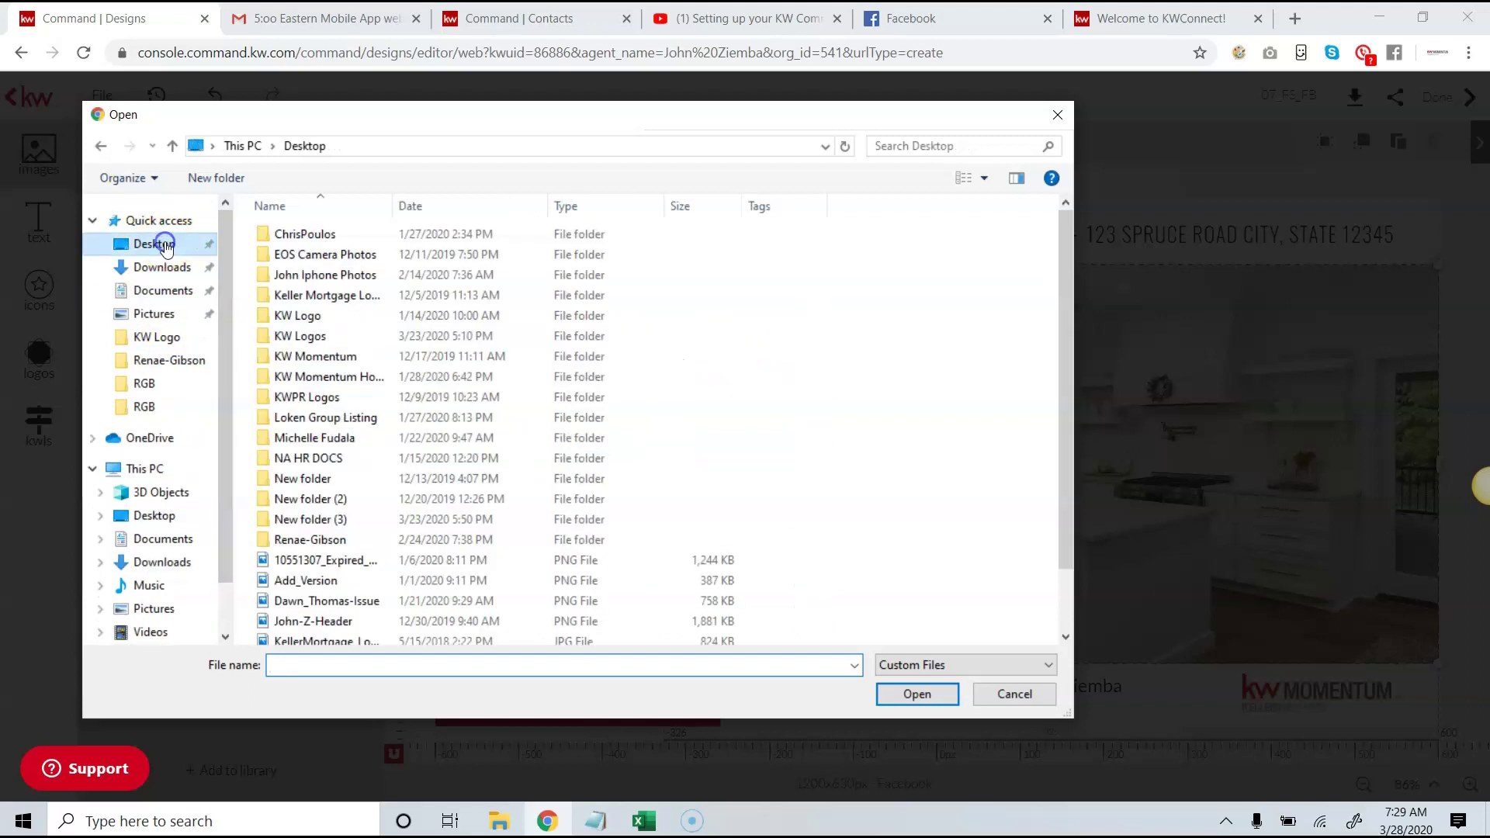
{"action": "double_click", "coordinate": [314, 338]}
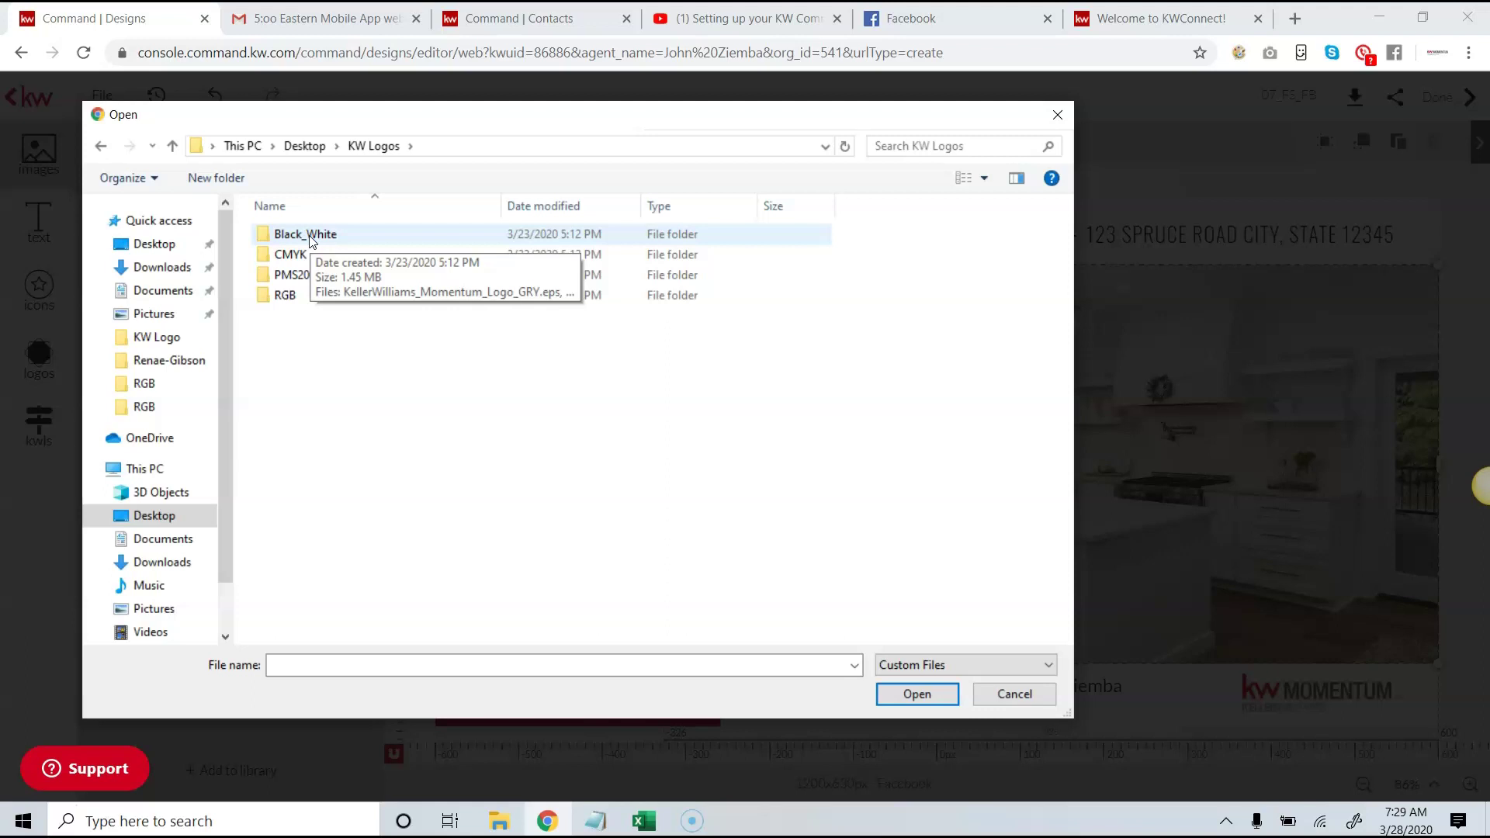
{"action": "double_click", "coordinate": [289, 289]}
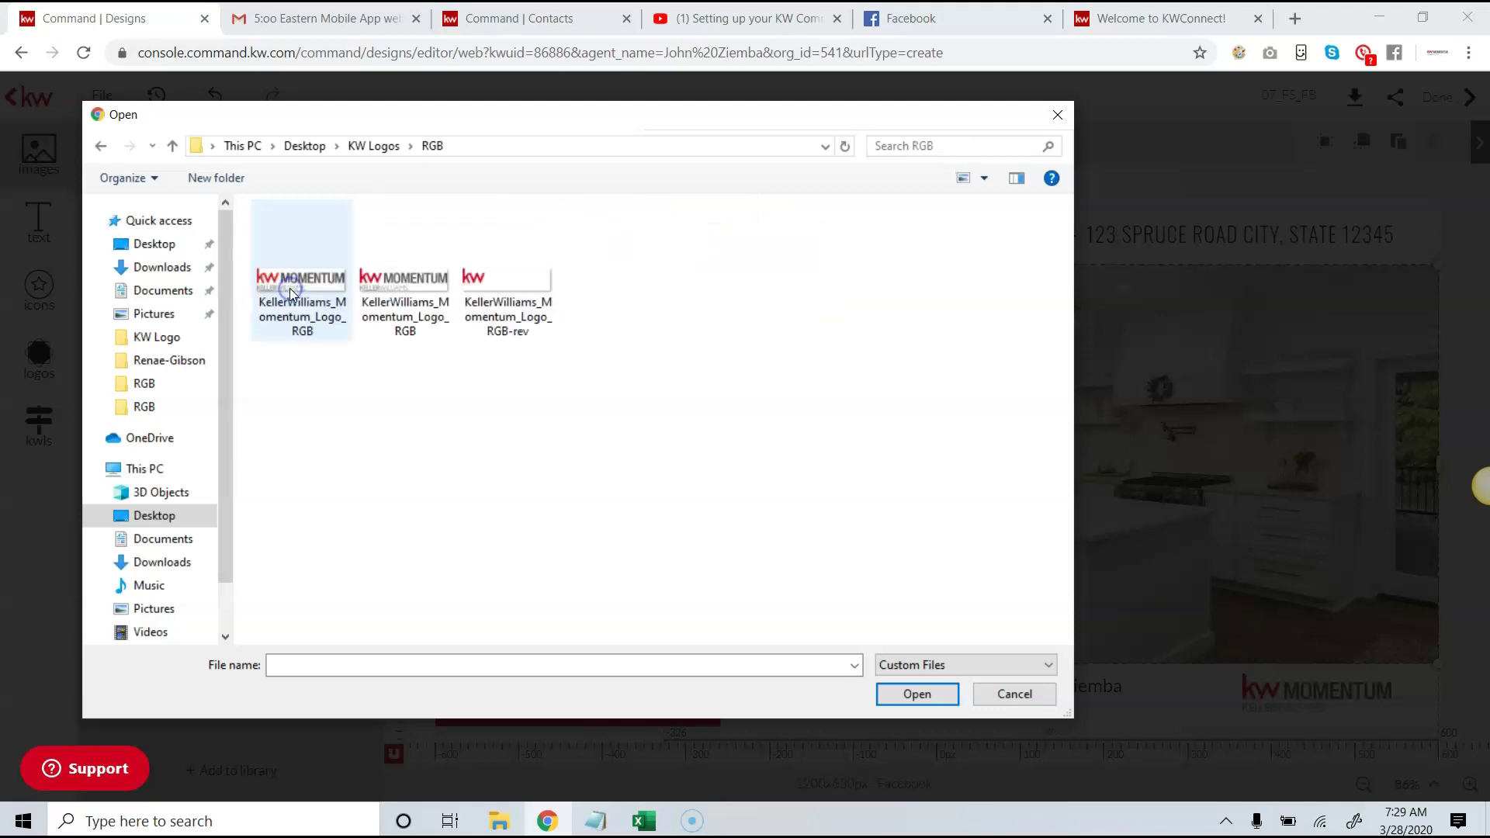
{"action": "left_click", "coordinate": [307, 305]}
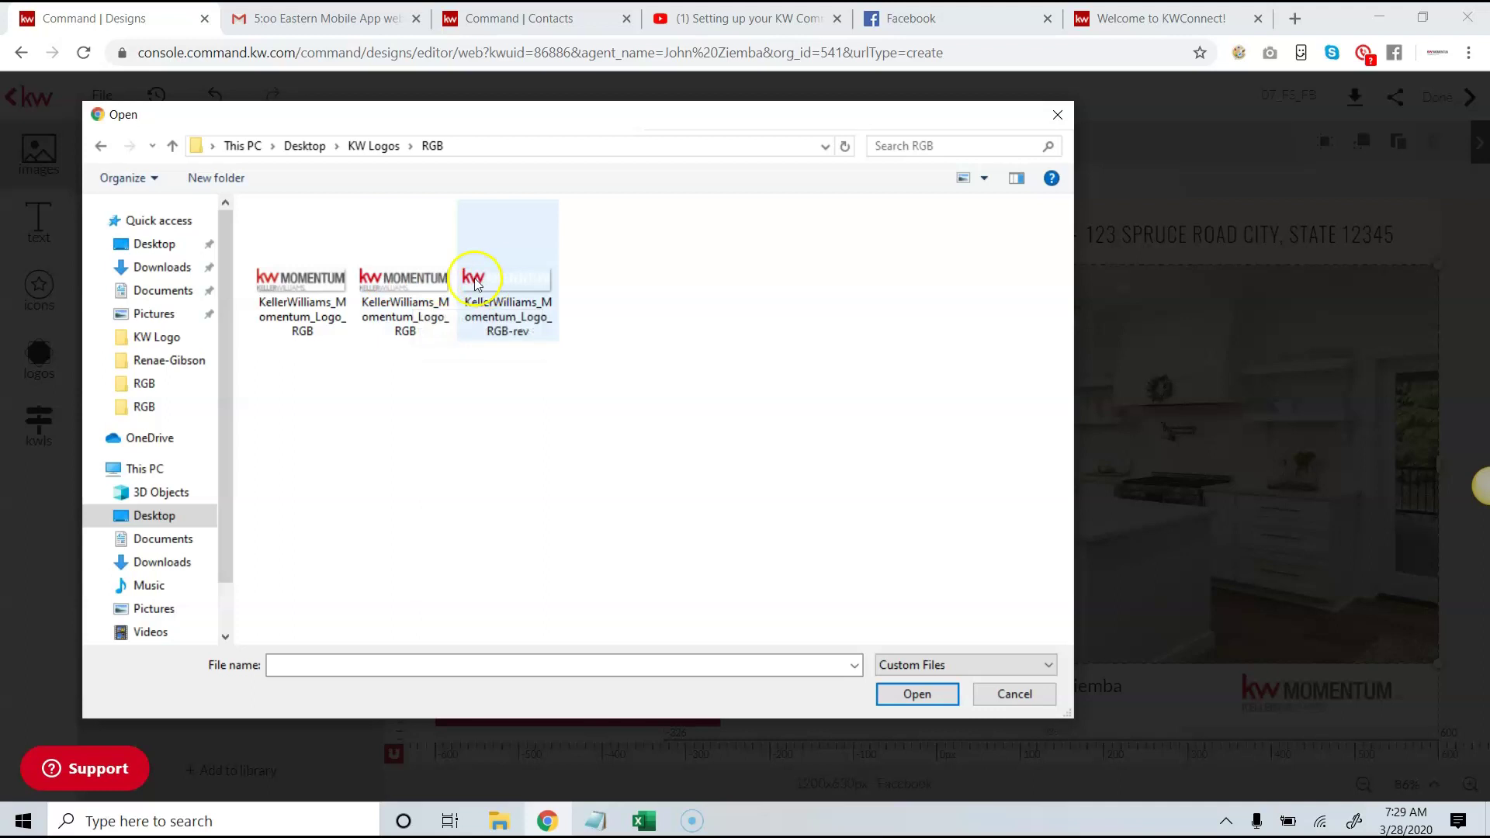
{"action": "left_click", "coordinate": [380, 148]}
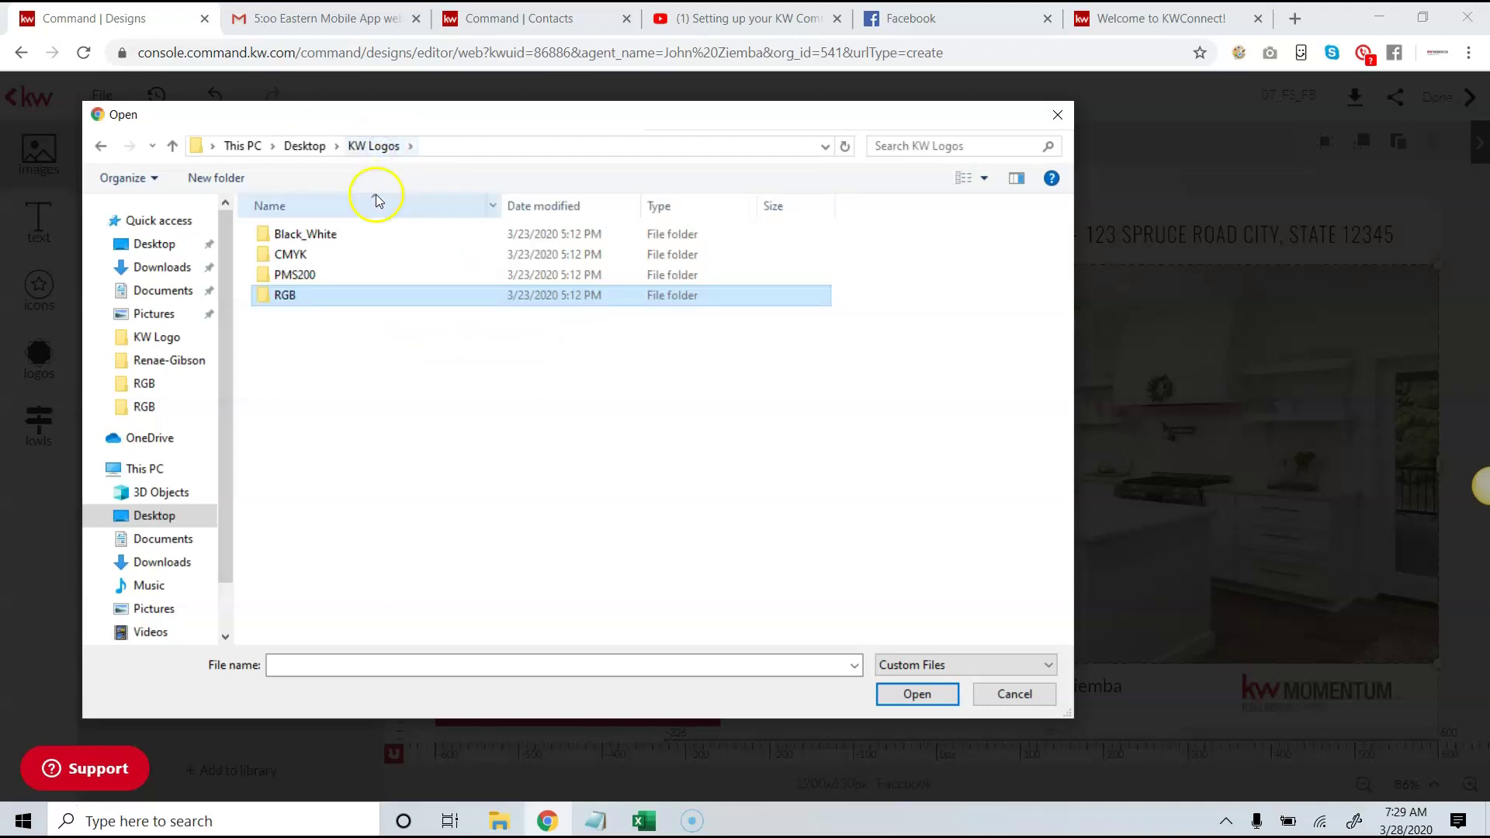
{"action": "left_click", "coordinate": [342, 235]}
{"action": "double_click", "coordinate": [342, 235]}
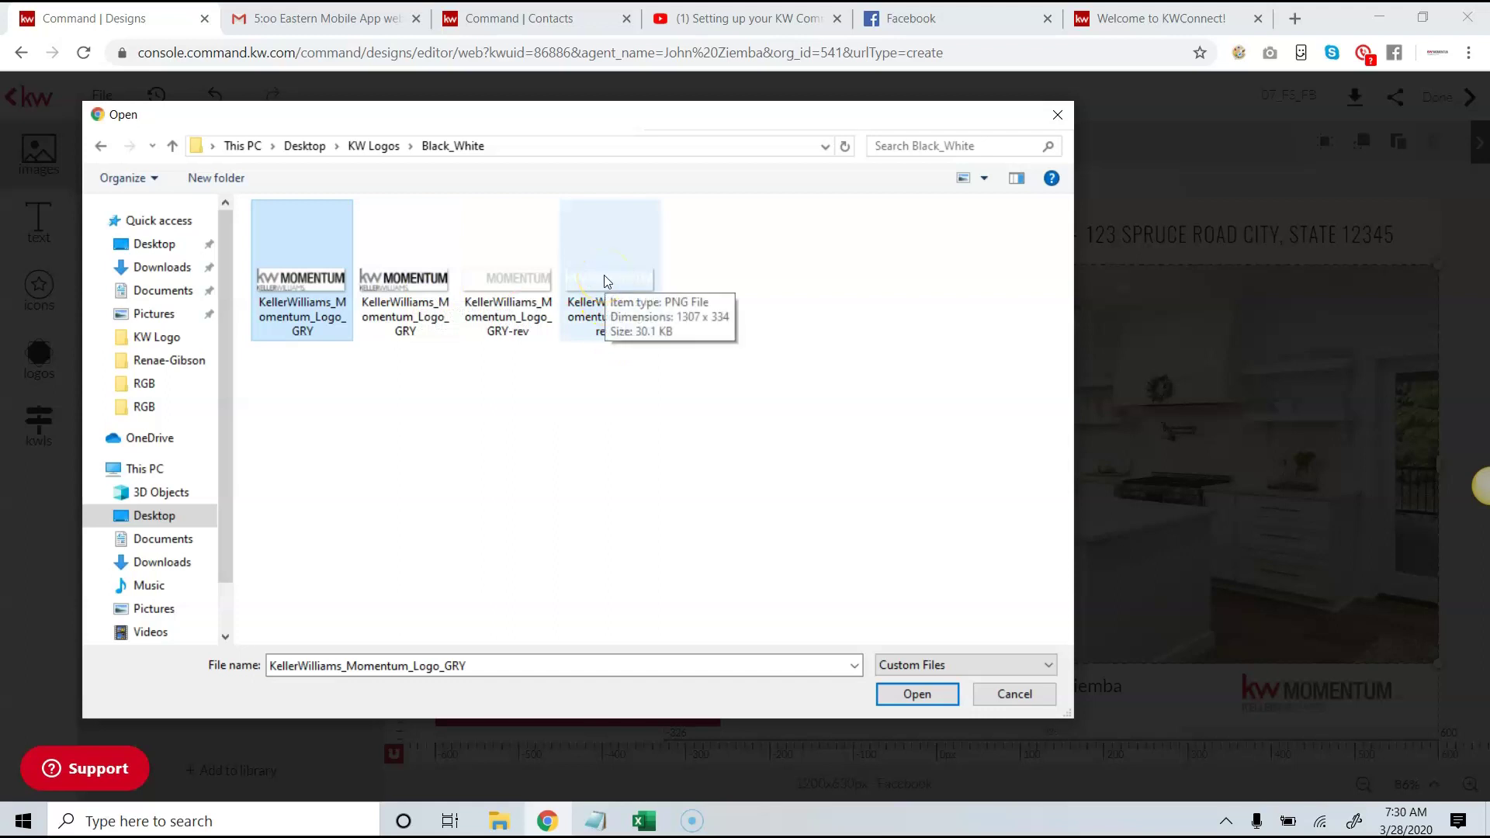
- Upload KellerWilliams_Momentum_Logo_RGB from Desktop > KW Logos > RGB into the empty third logo slot
{"action": "left_click", "coordinate": [1021, 693]}
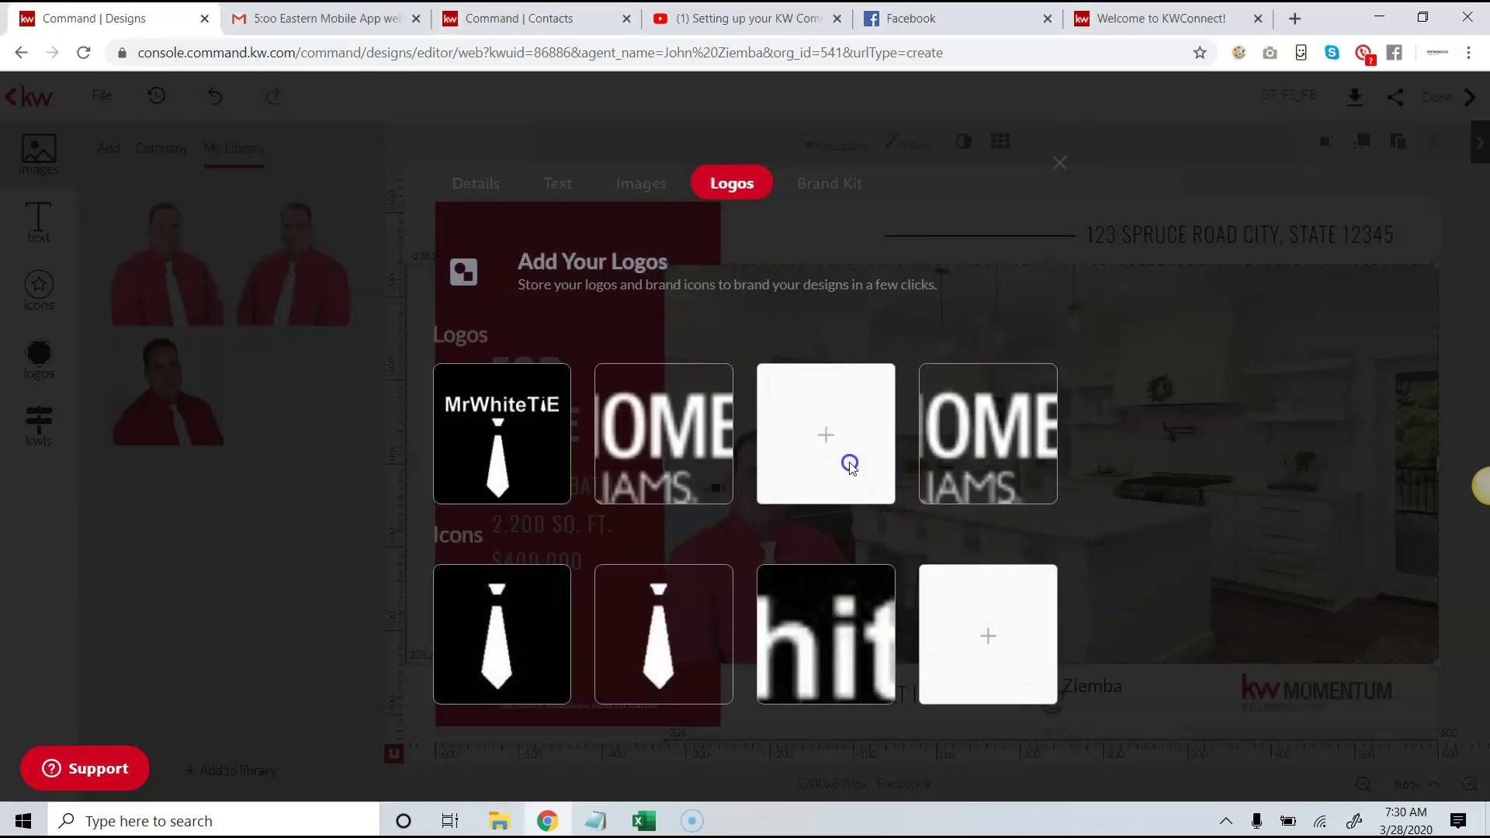
{"action": "left_click", "coordinate": [826, 457]}
{"action": "scroll", "coordinate": [226, 233], "scroll_direction": "up", "scroll_amount": 1}
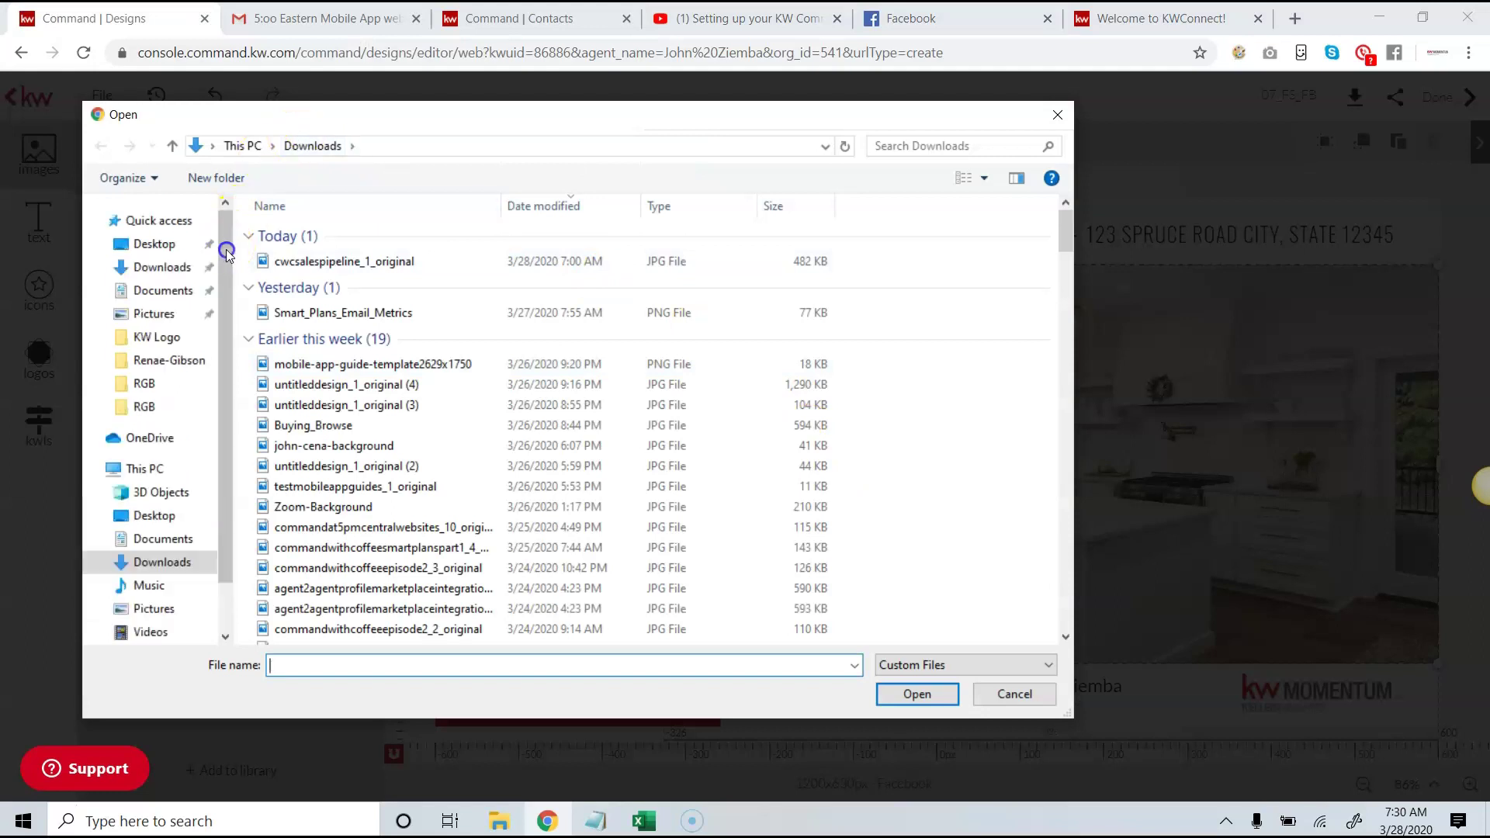
{"action": "left_click", "coordinate": [175, 245]}
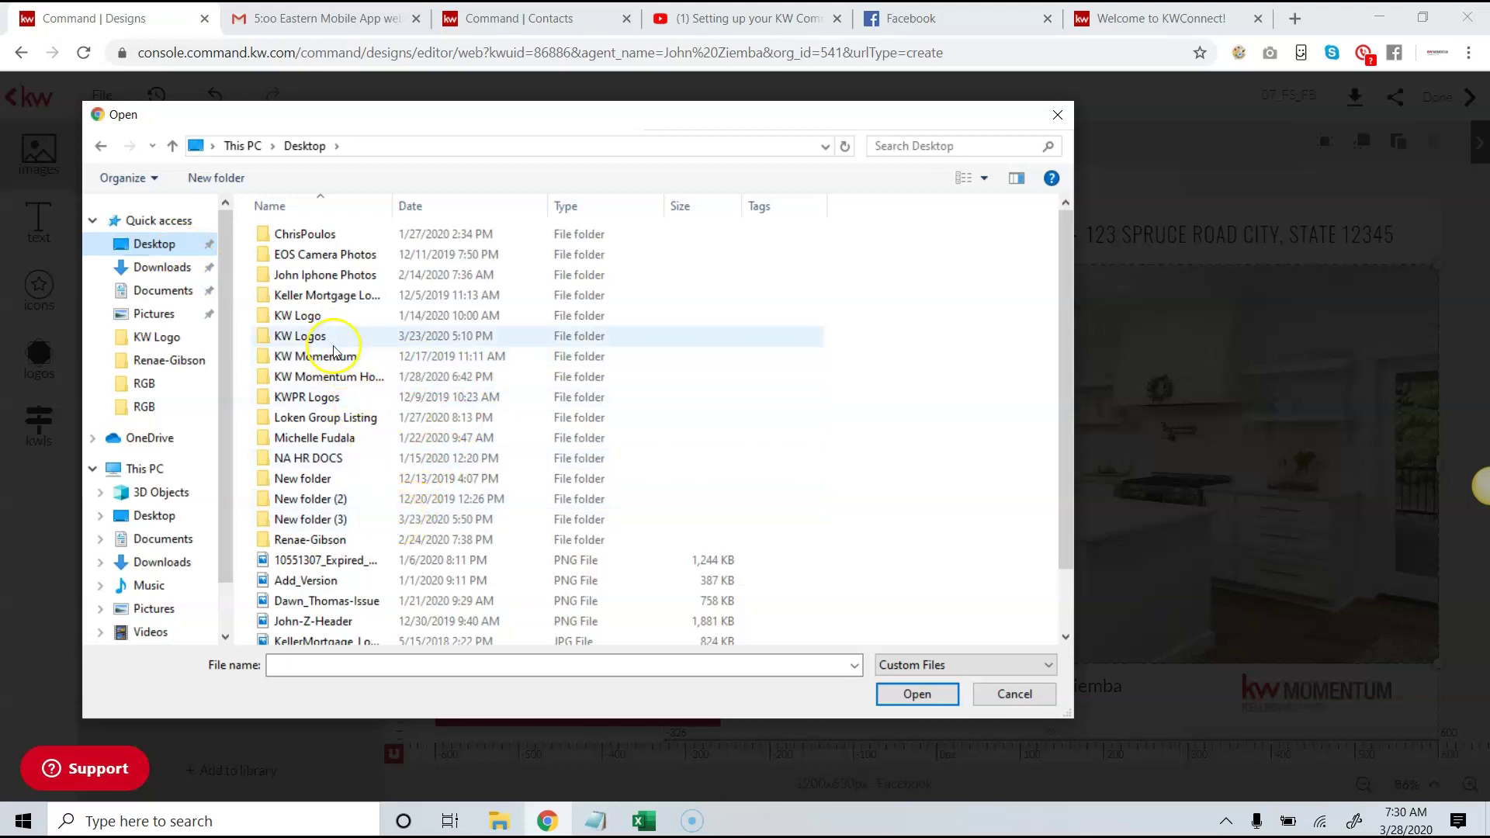
{"action": "double_click", "coordinate": [315, 317]}
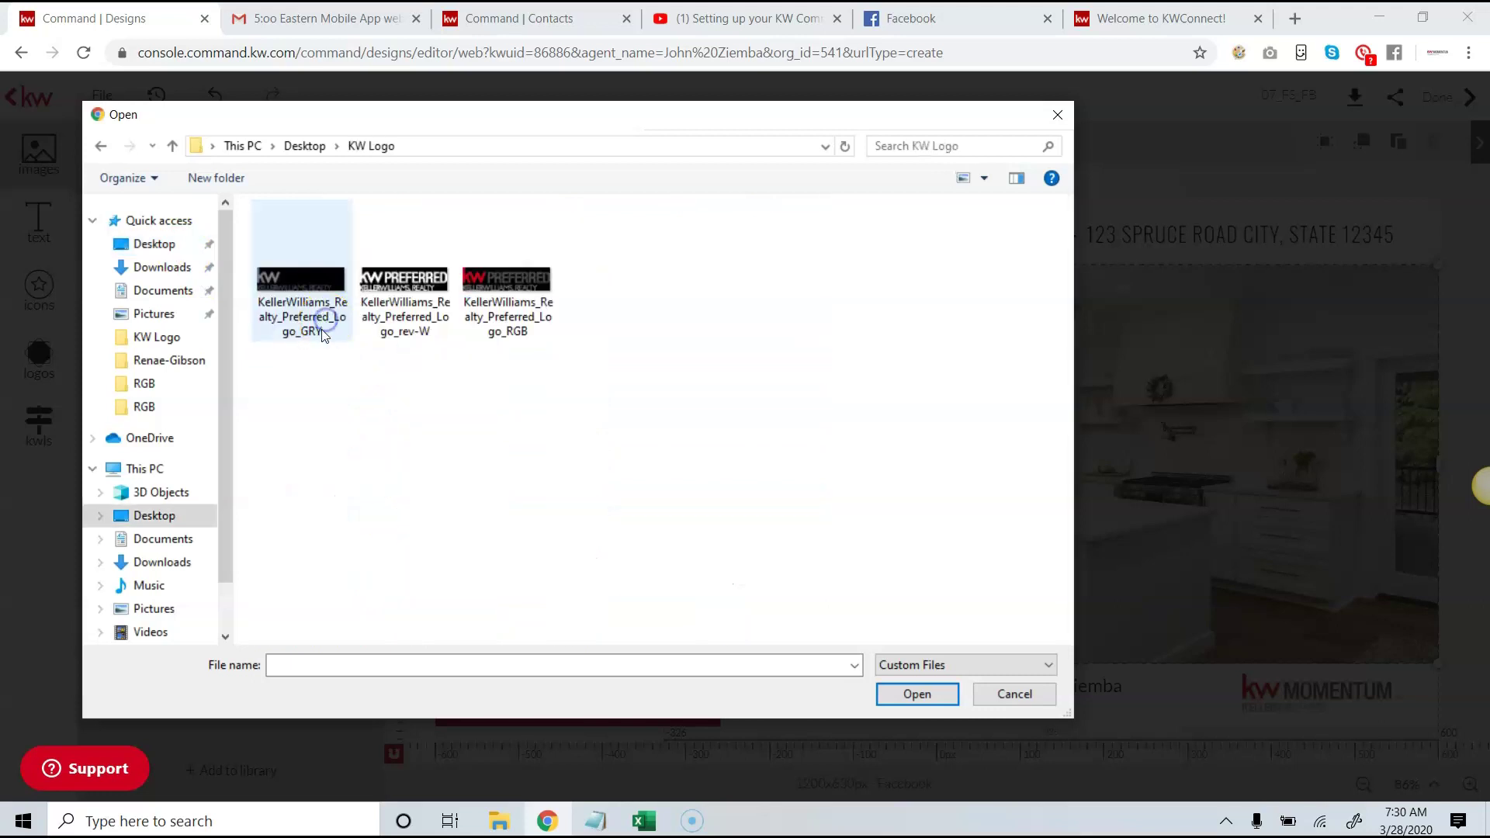
{"action": "left_click", "coordinate": [314, 146]}
{"action": "double_click", "coordinate": [367, 330]}
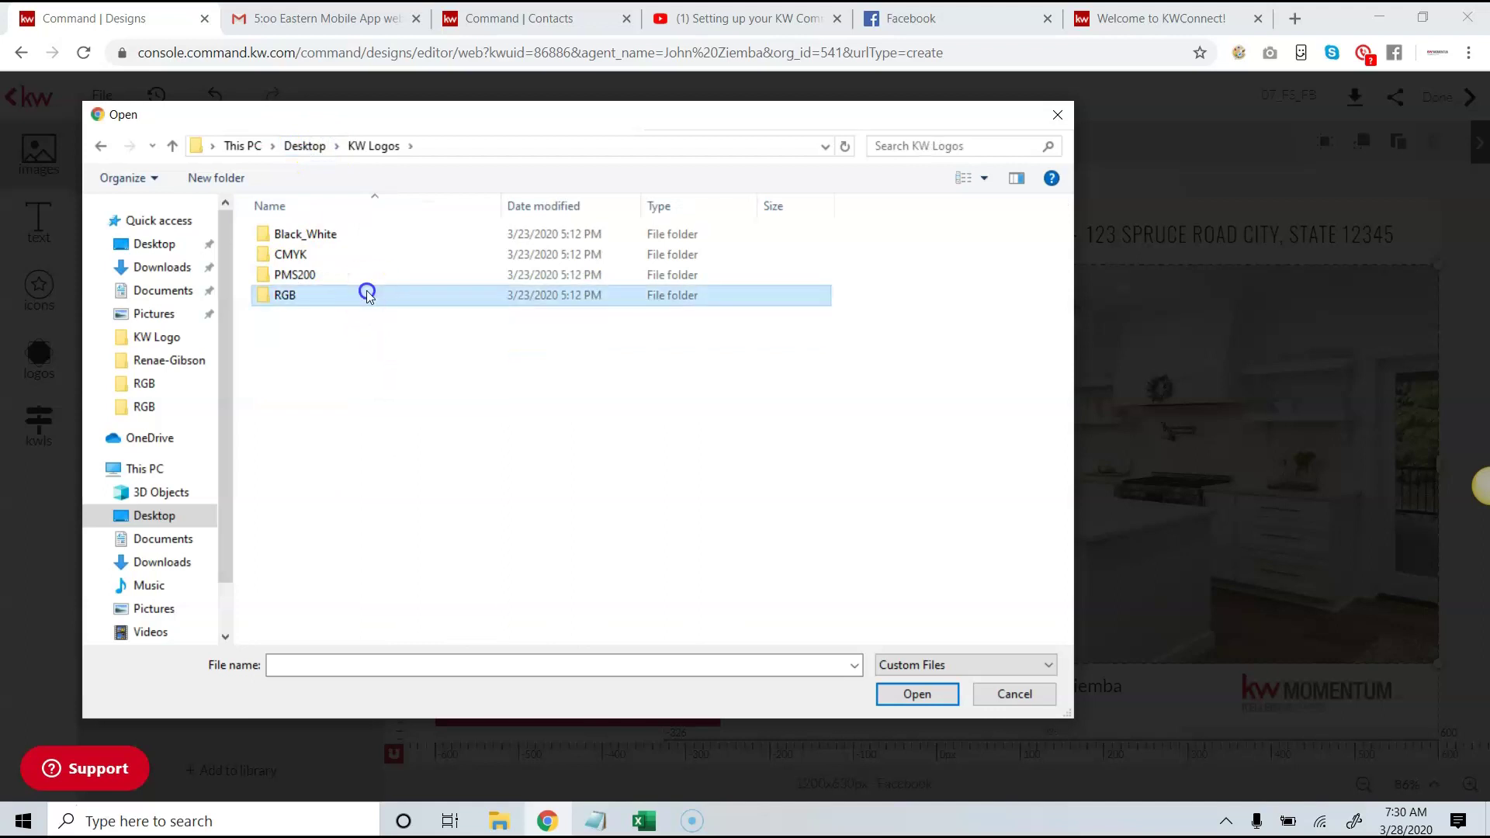
{"action": "double_click", "coordinate": [364, 295]}
{"action": "left_click", "coordinate": [385, 286]}
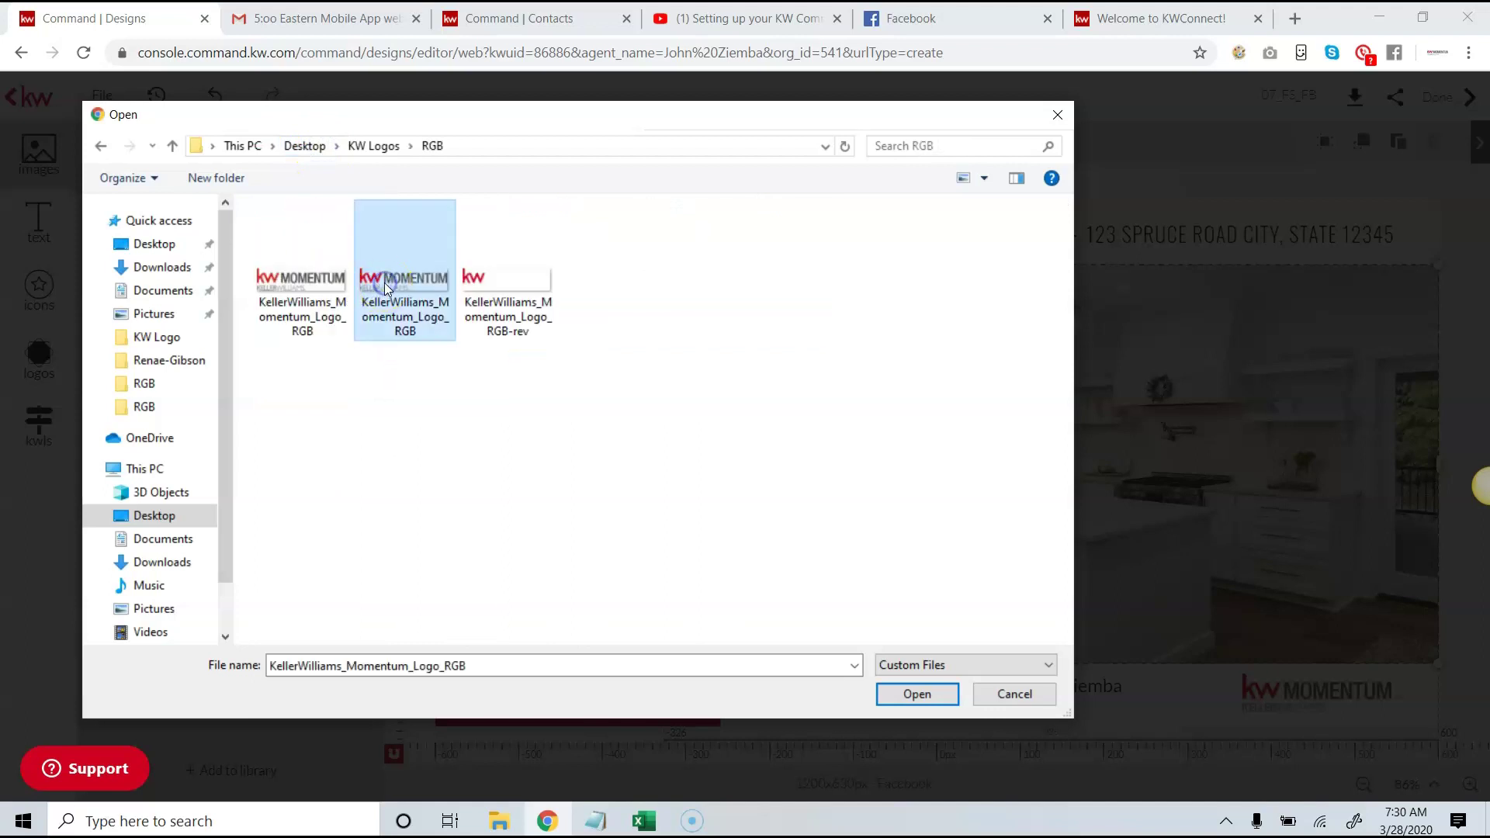
{"action": "left_click", "coordinate": [921, 697]}
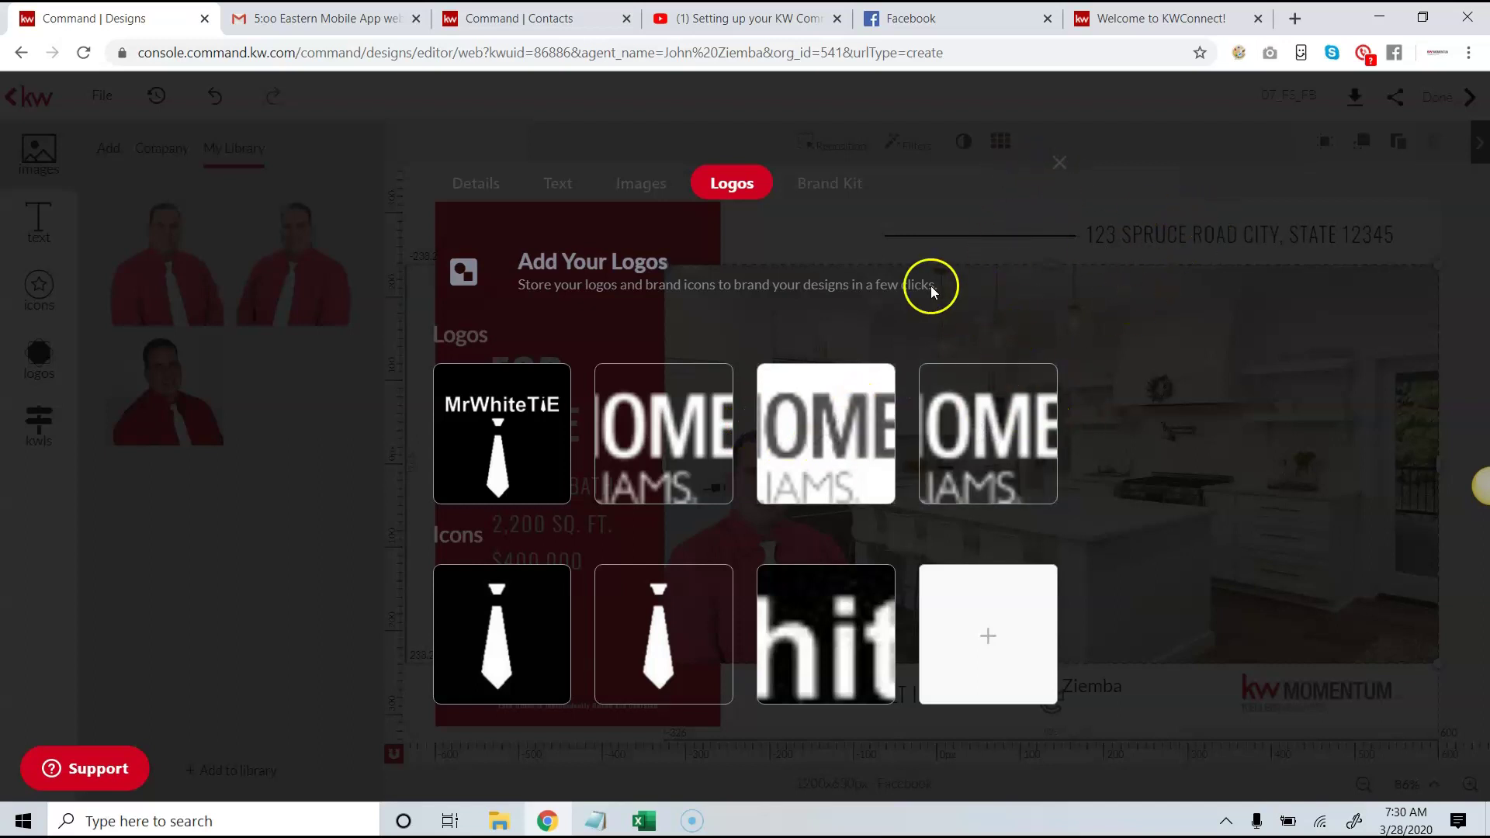
- Close the Logos modal, show the saved logos, and open the brand library's company Details page
{"action": "left_click", "coordinate": [1059, 162]}
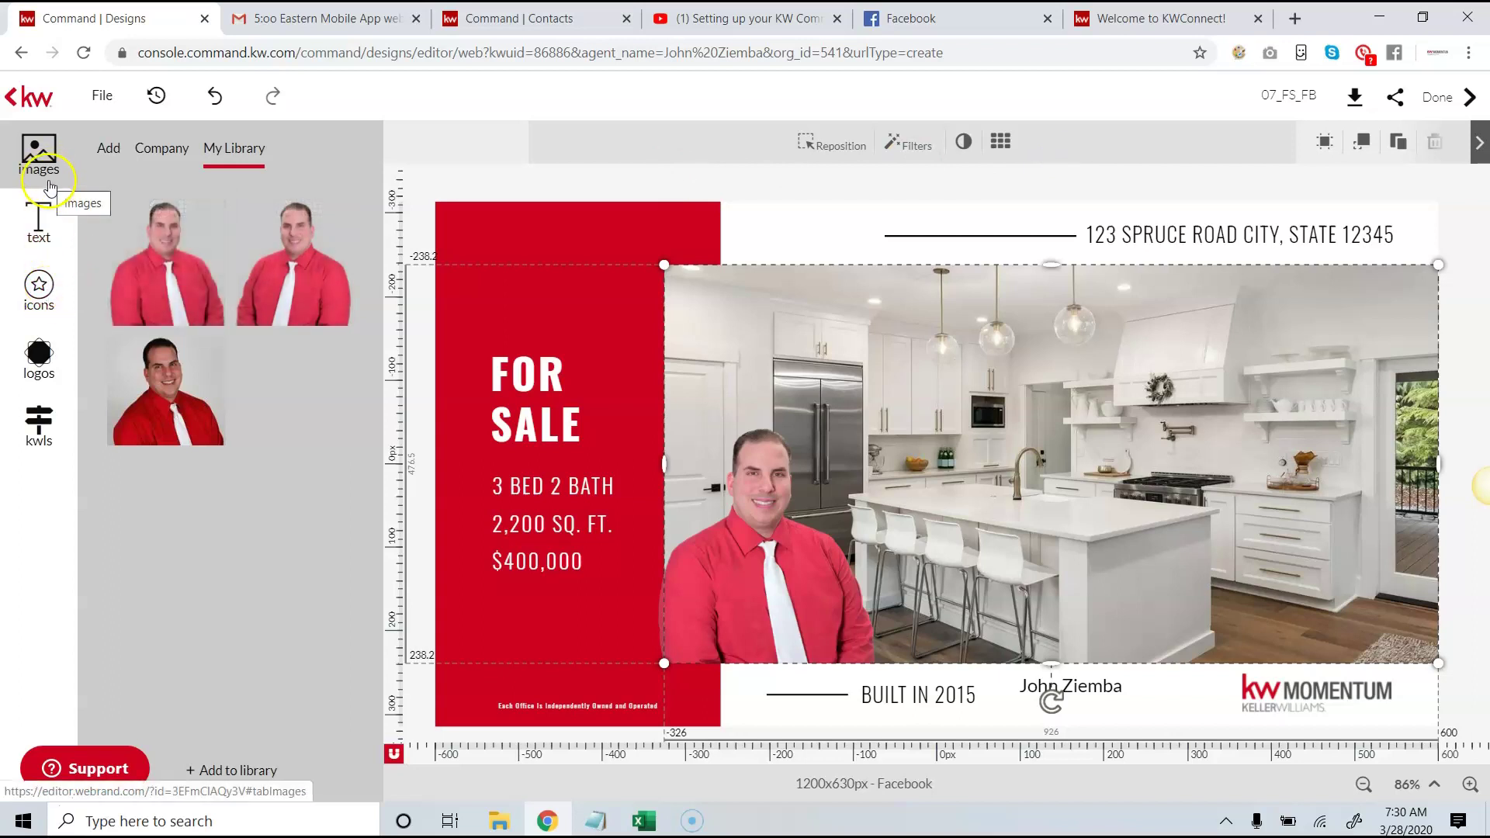
{"action": "left_click", "coordinate": [55, 359]}
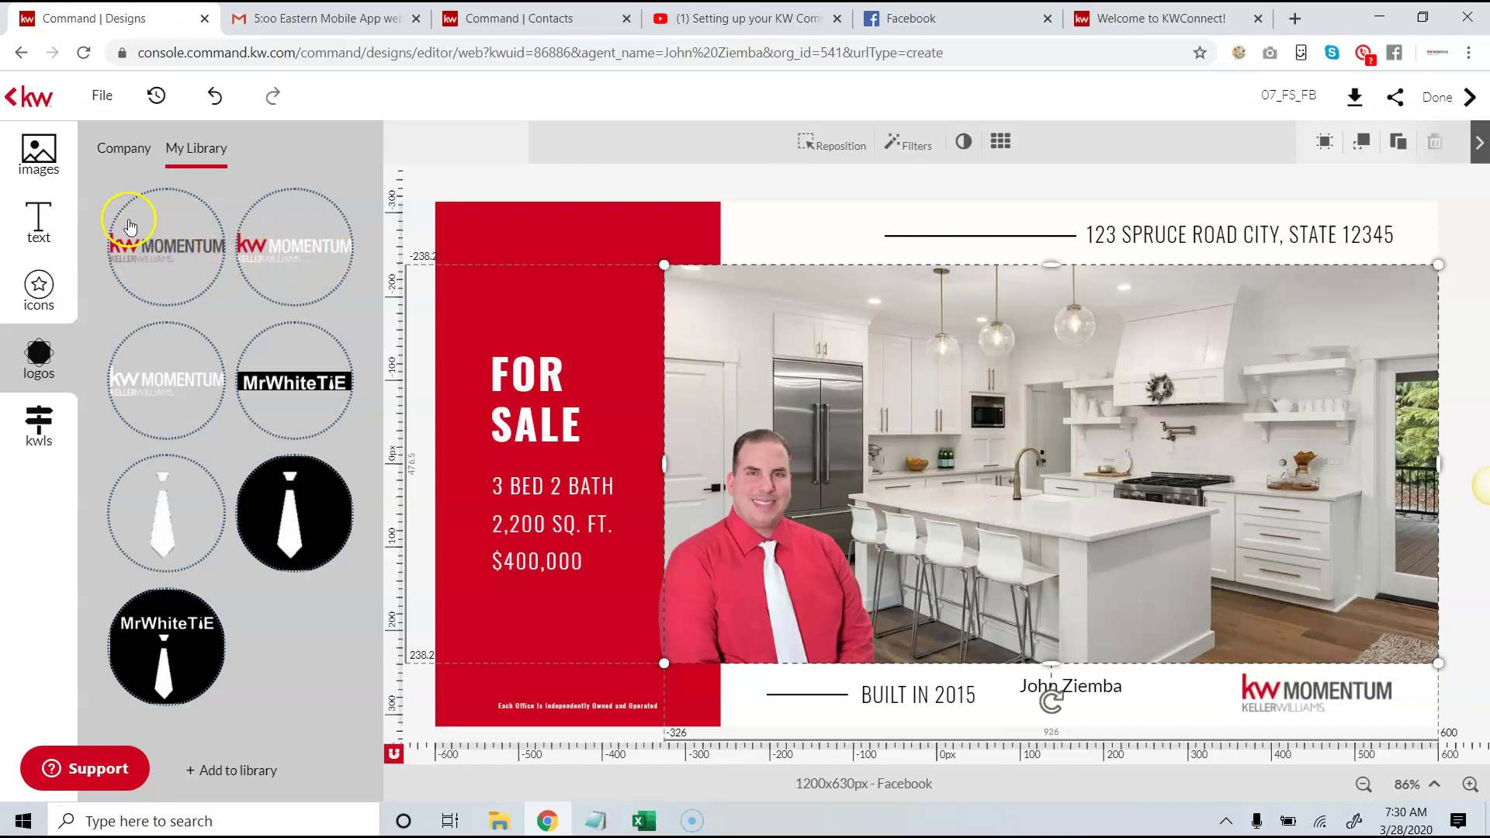
{"action": "left_click", "coordinate": [219, 763]}
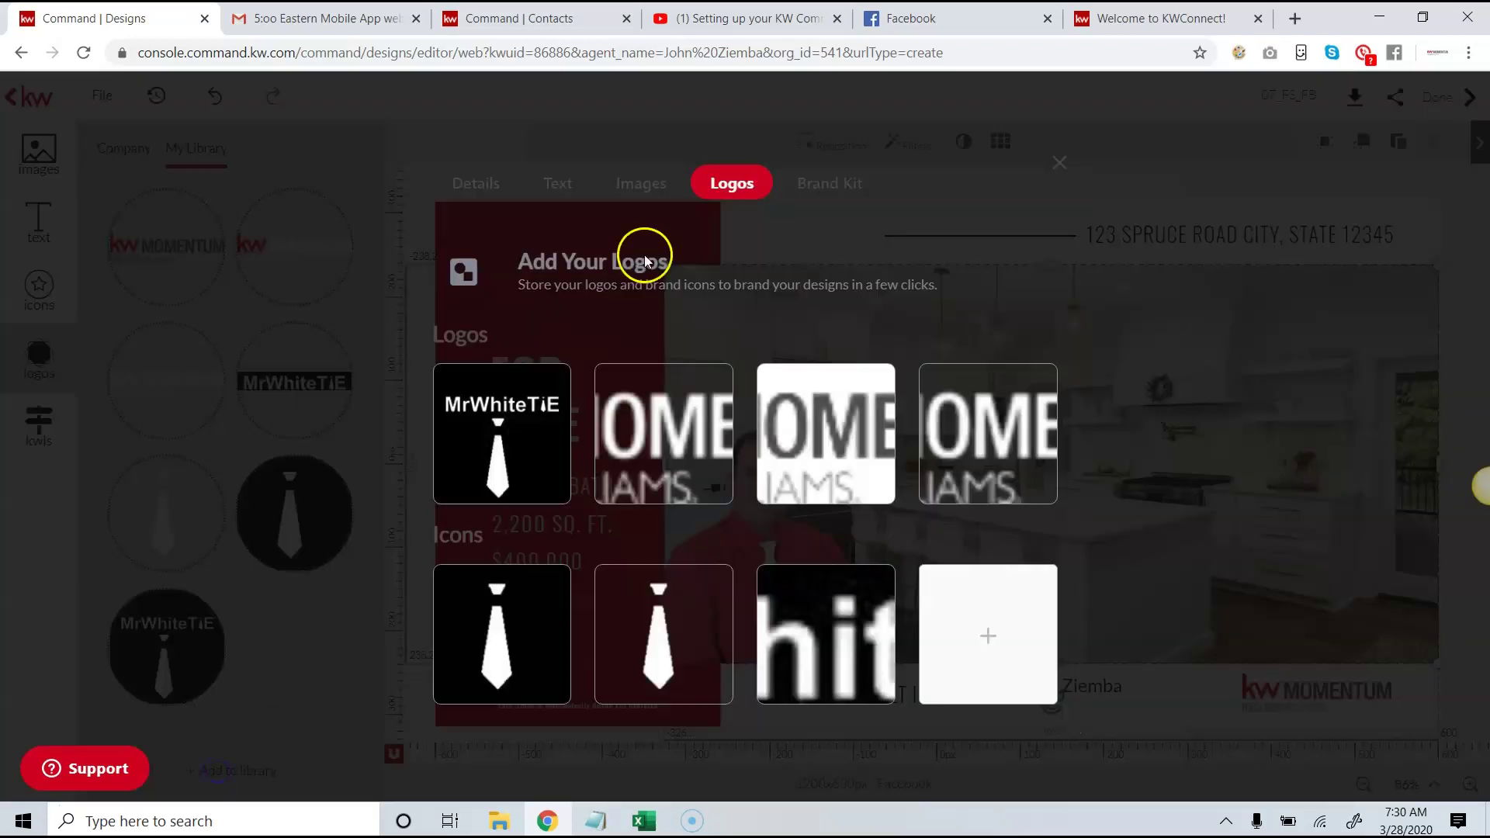
{"action": "left_click", "coordinate": [482, 185]}
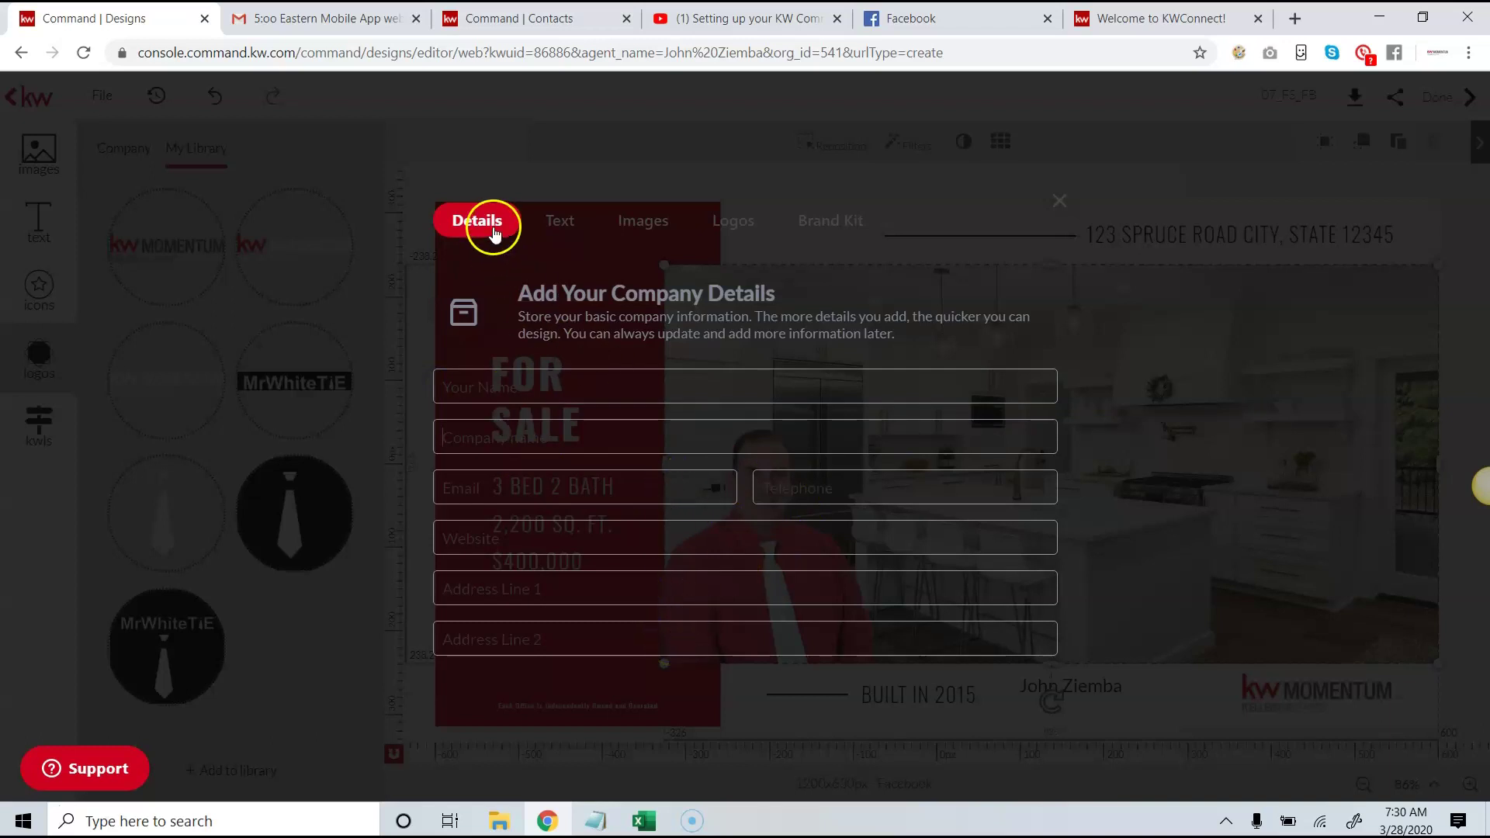
- Look over the saved brand text entries, including Vision, then view the stored images and backgrounds
{"action": "left_click", "coordinate": [570, 230]}
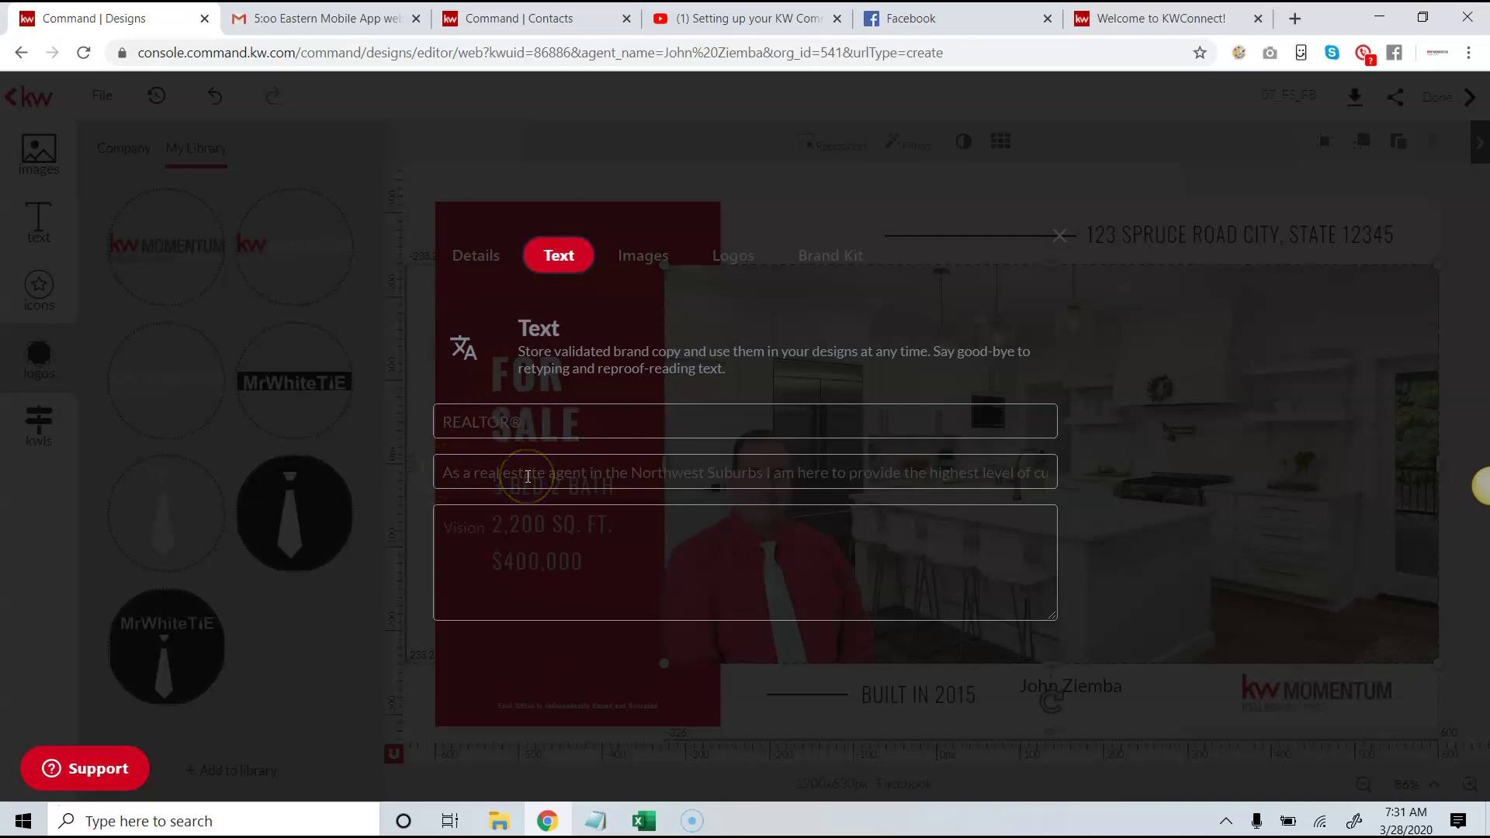
{"action": "left_click", "coordinate": [535, 524]}
{"action": "left_click", "coordinate": [492, 533]}
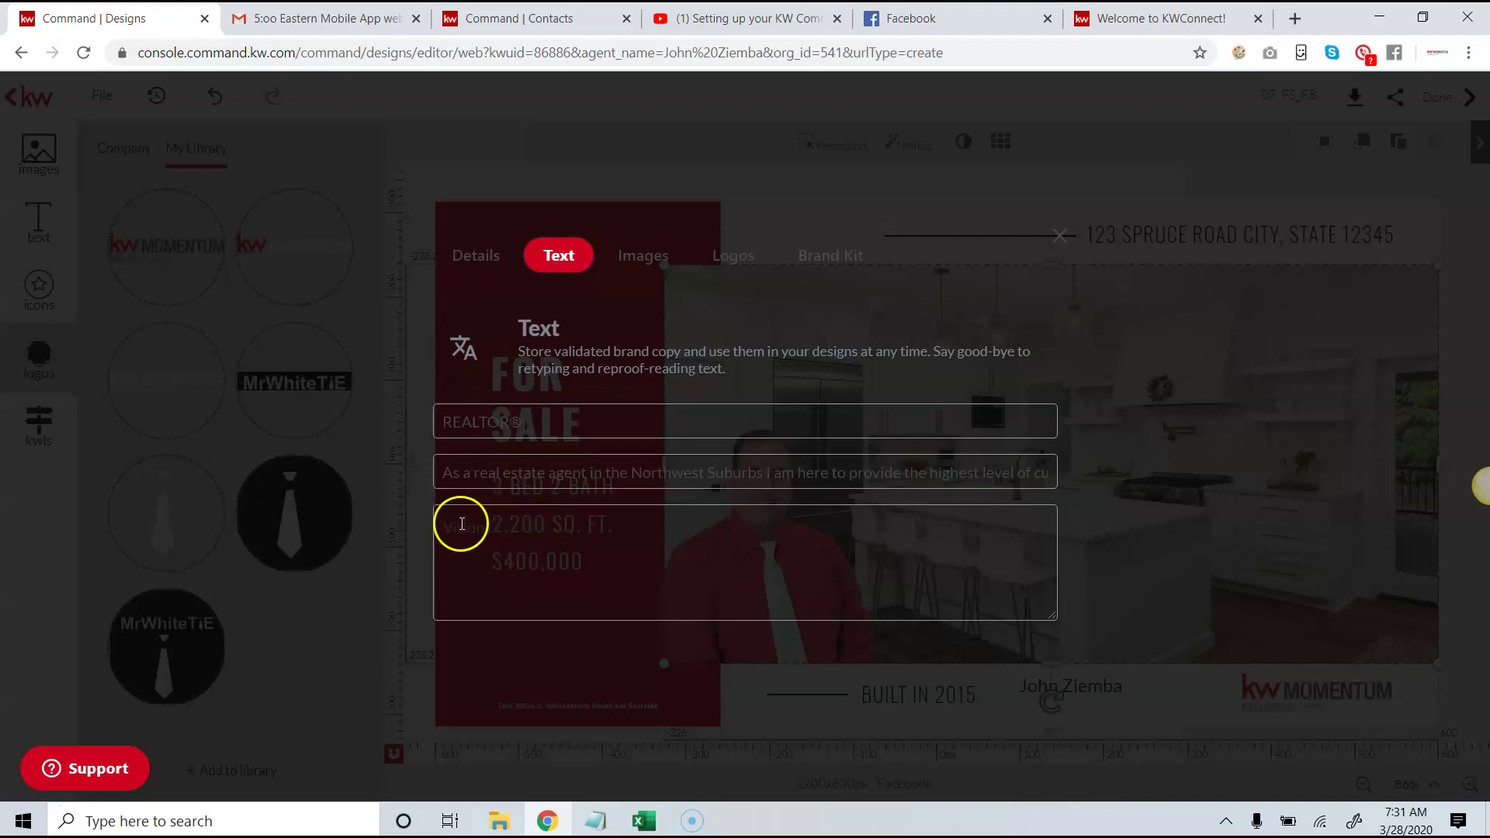
{"action": "left_click", "coordinate": [483, 256]}
{"action": "left_click", "coordinate": [545, 220]}
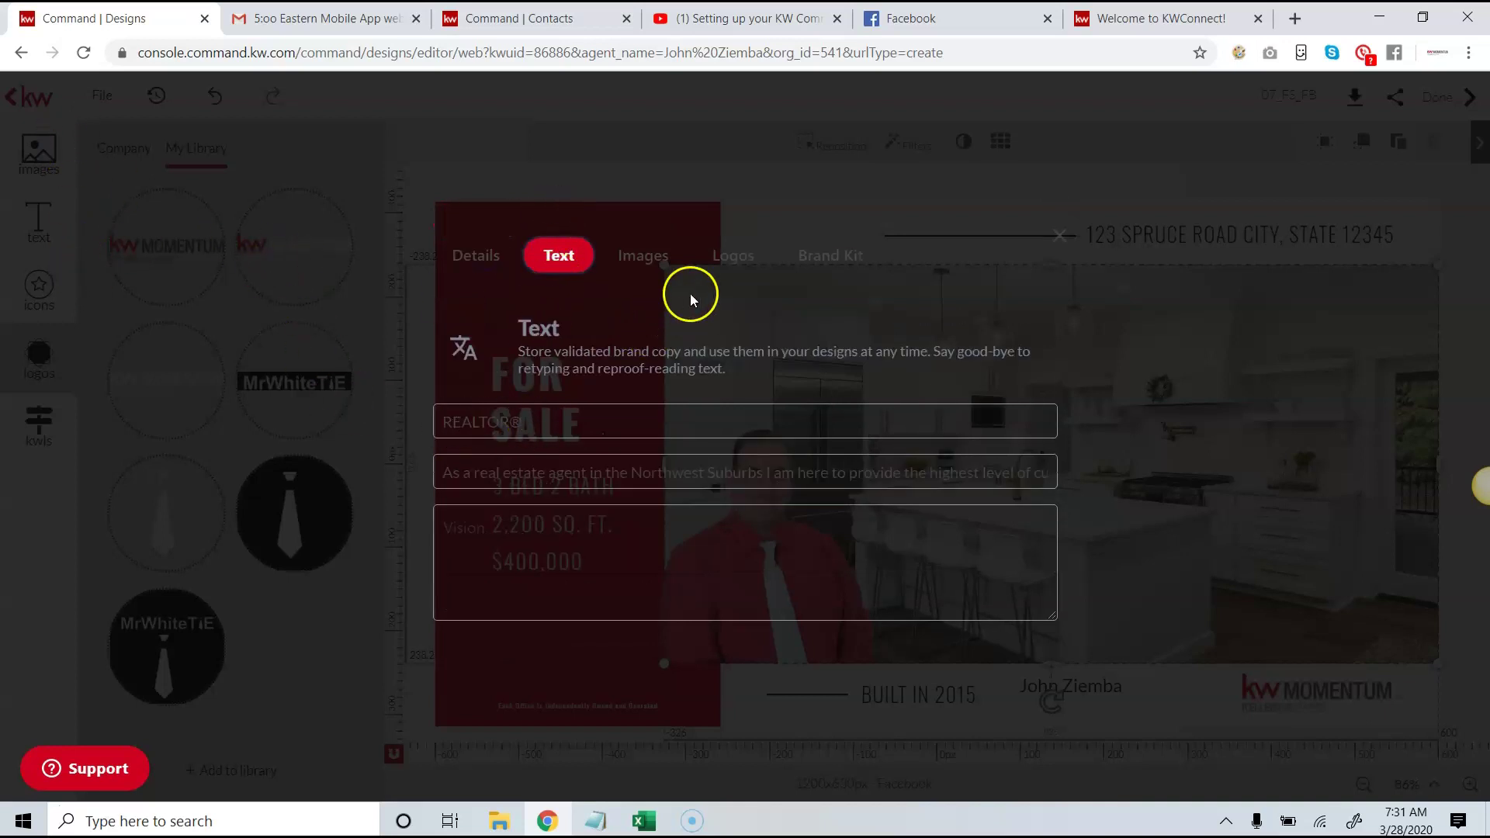
{"action": "left_click", "coordinate": [649, 265]}
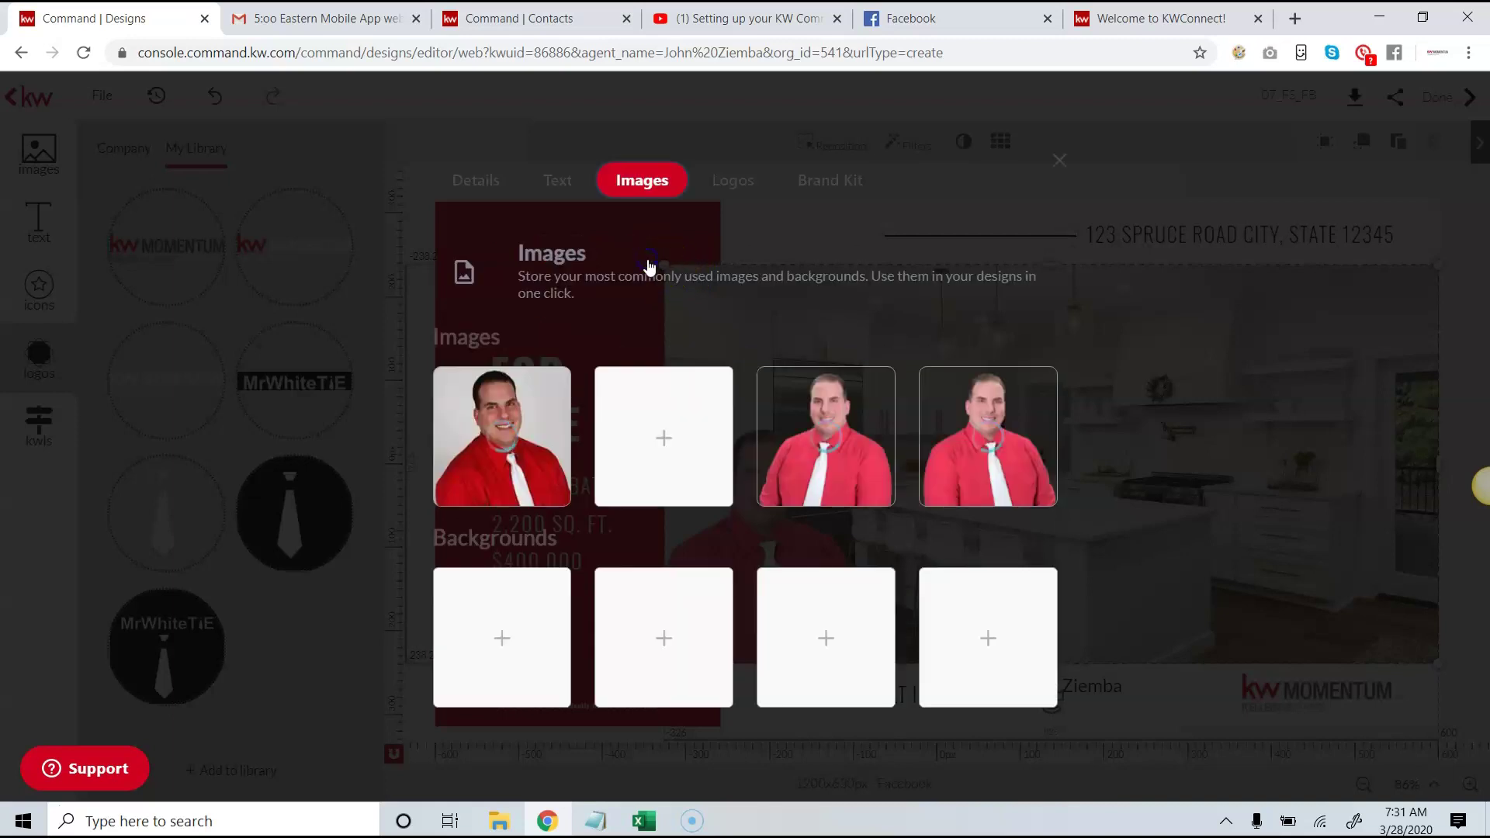
- Browse the Logos and Brand Kit pages, cancel the colour picker without adding a colour, and close the library
{"action": "left_click", "coordinate": [730, 185]}
{"action": "left_click", "coordinate": [803, 184]}
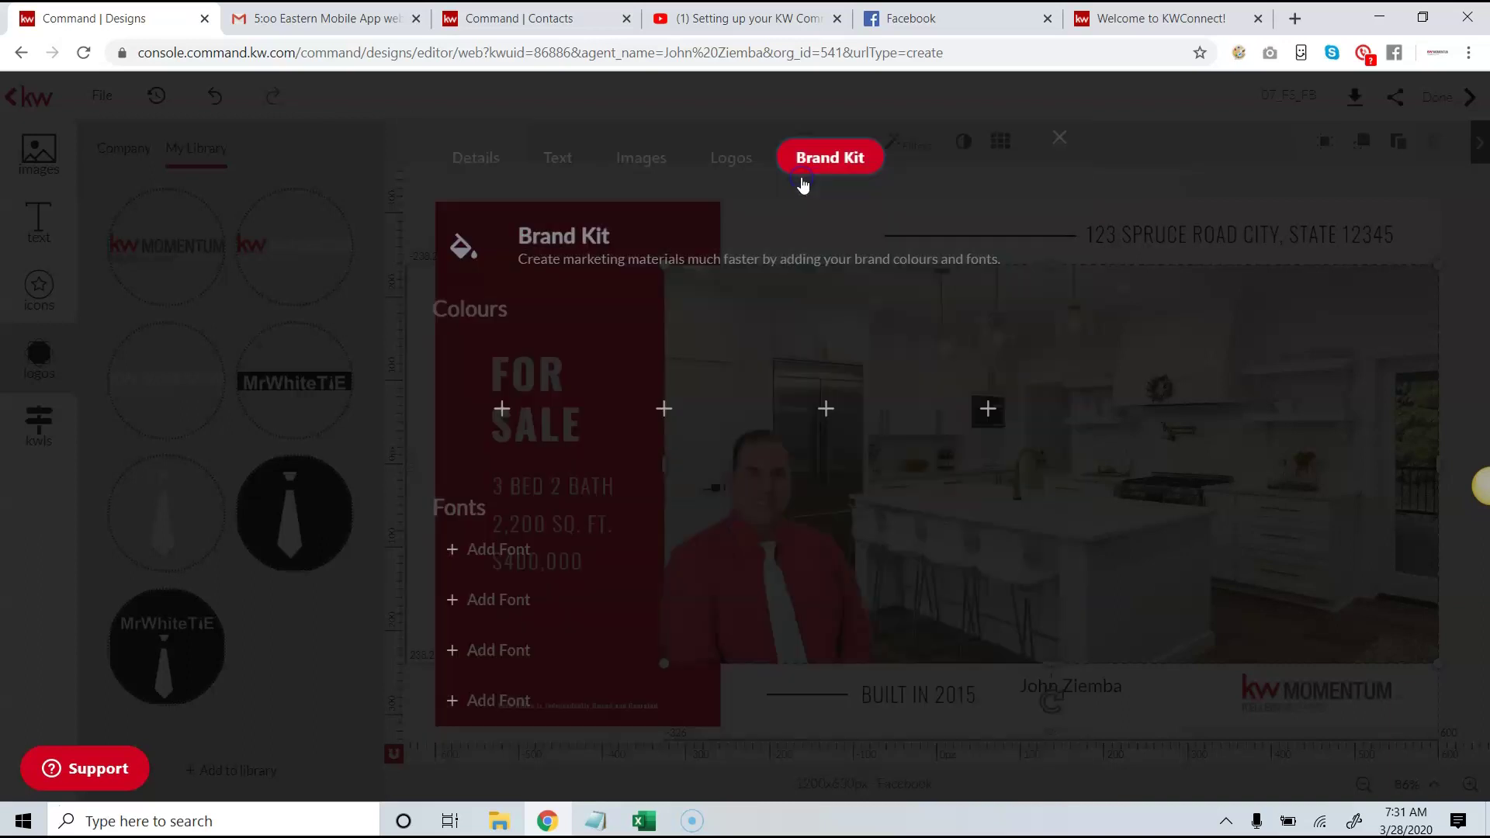
{"action": "left_click", "coordinate": [516, 419]}
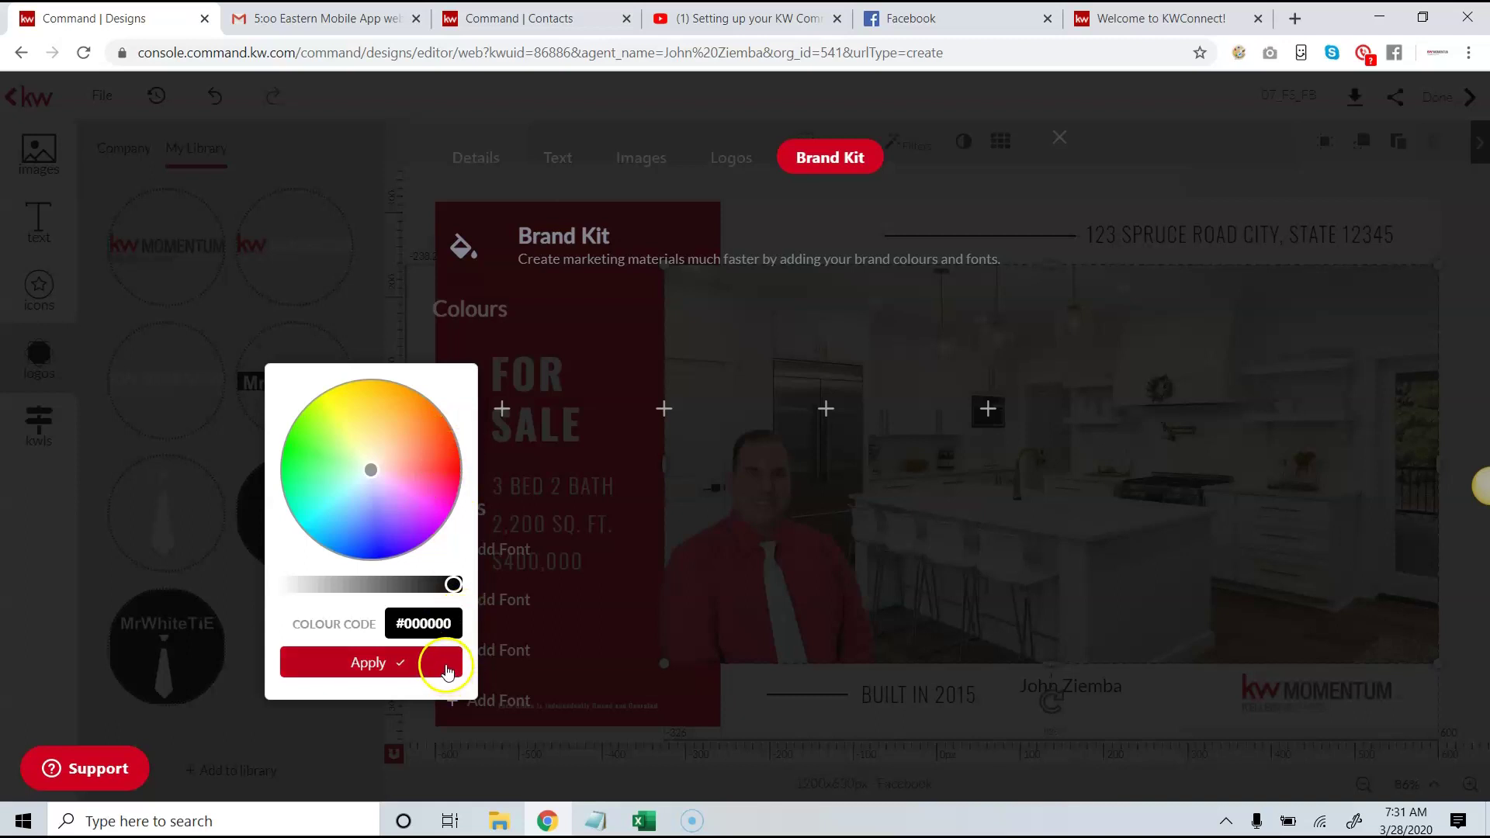
{"action": "left_click", "coordinate": [582, 461]}
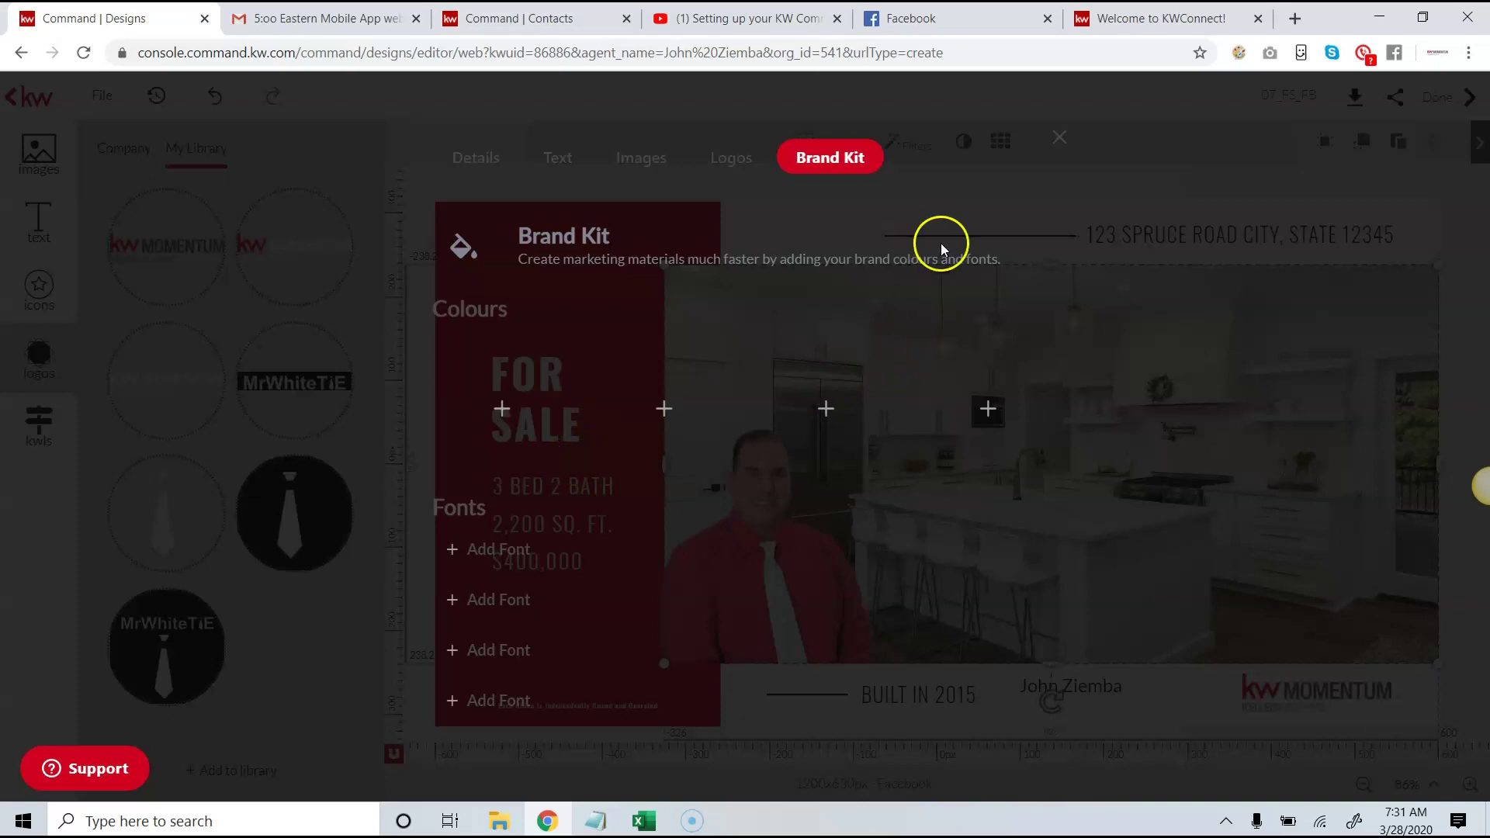
{"action": "left_click", "coordinate": [1060, 140]}
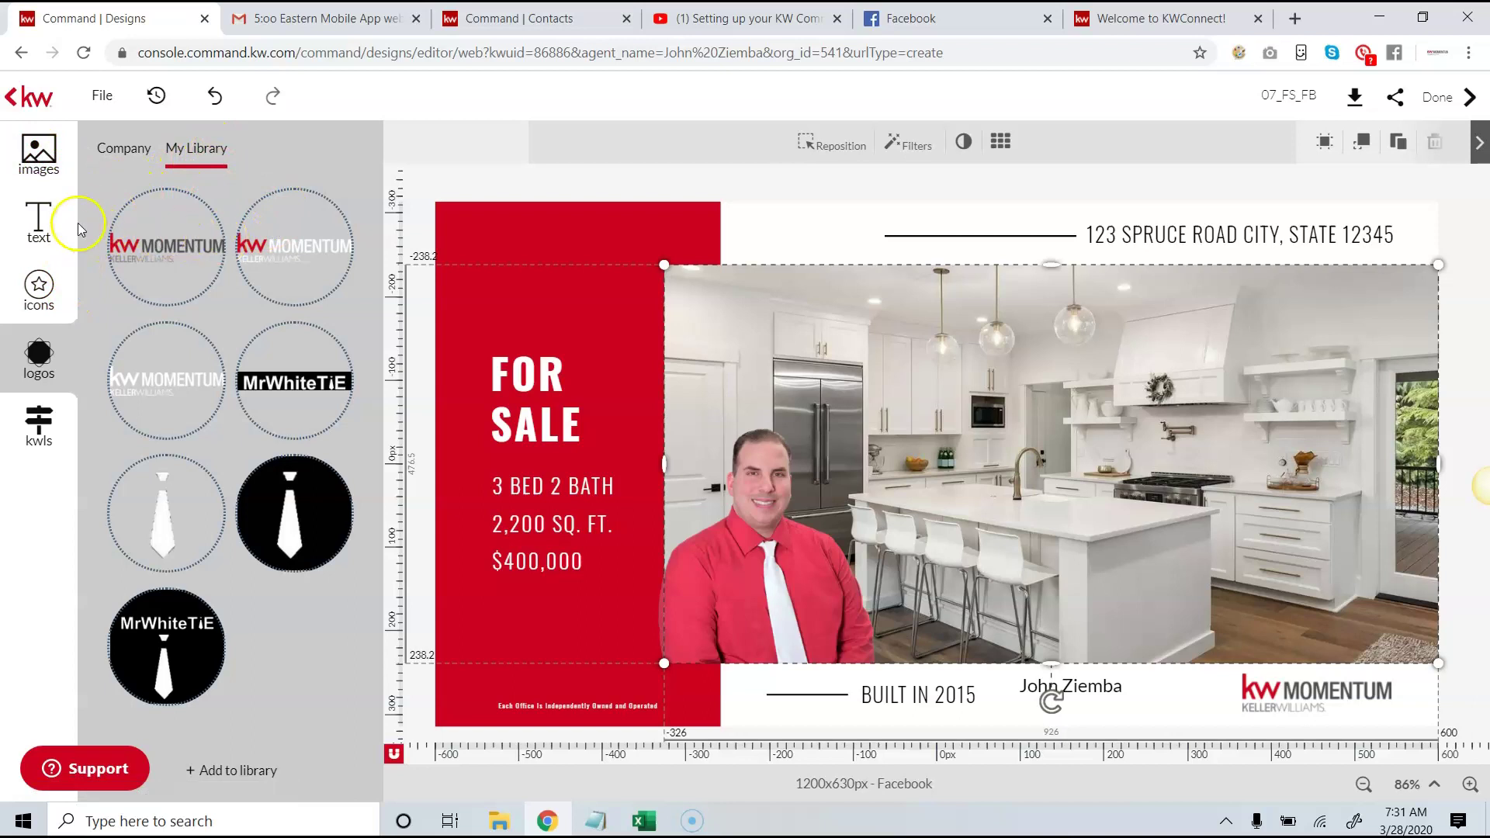
{"action": "left_click", "coordinate": [39, 154]}
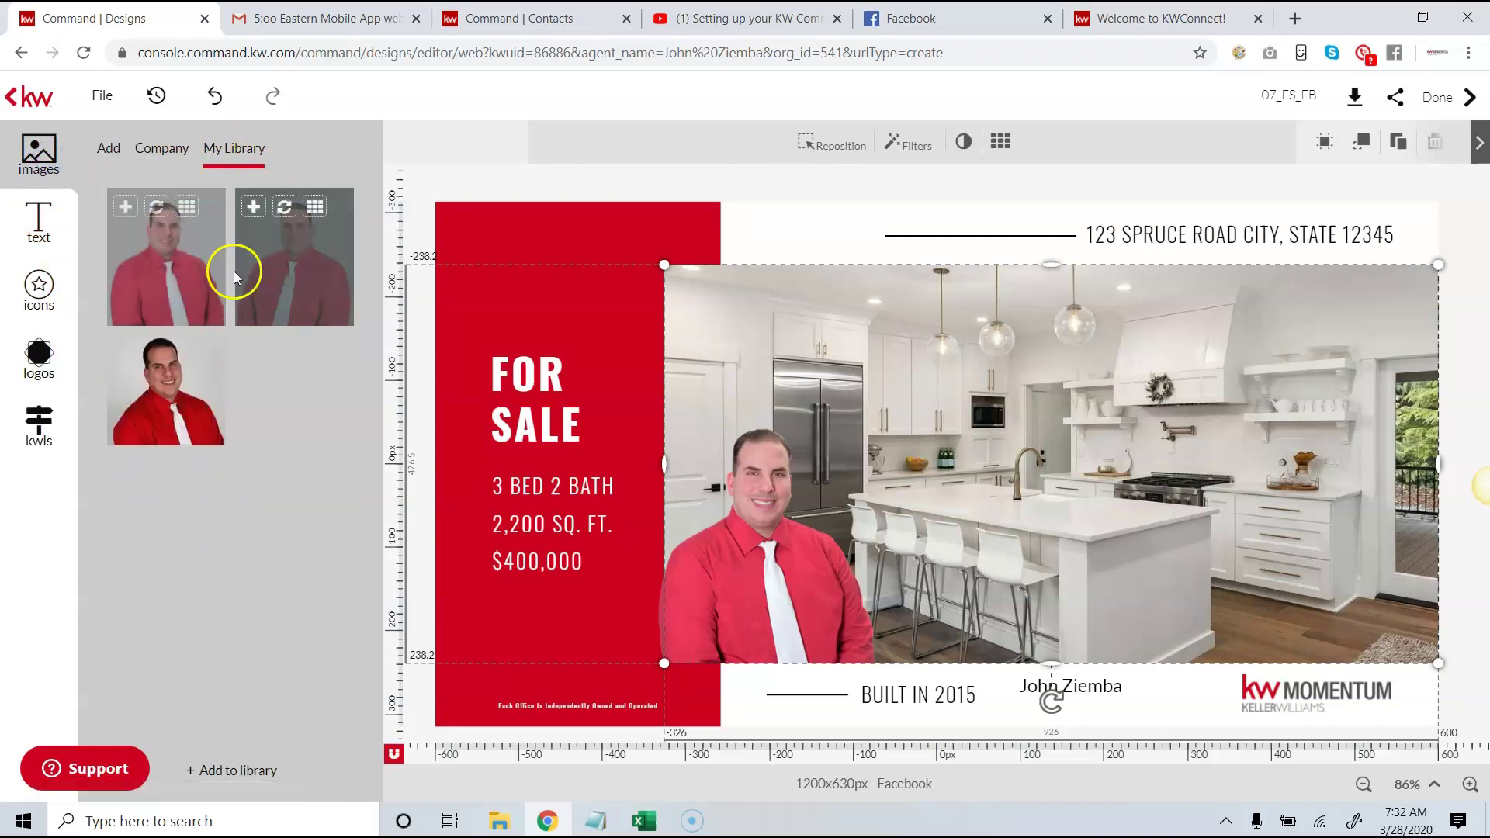
{"action": "left_click", "coordinate": [35, 219]}
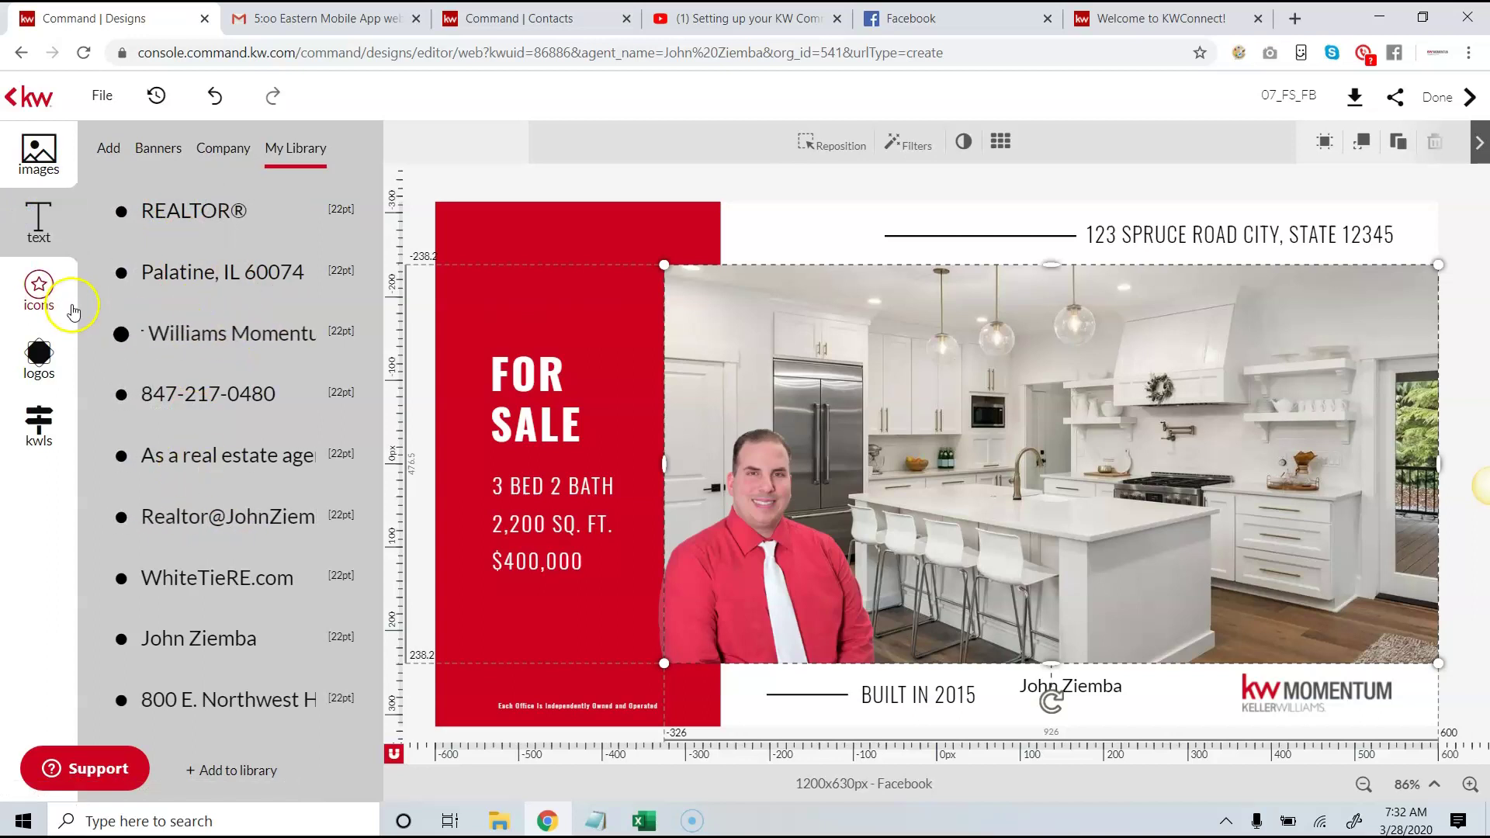
{"action": "left_click", "coordinate": [41, 361]}
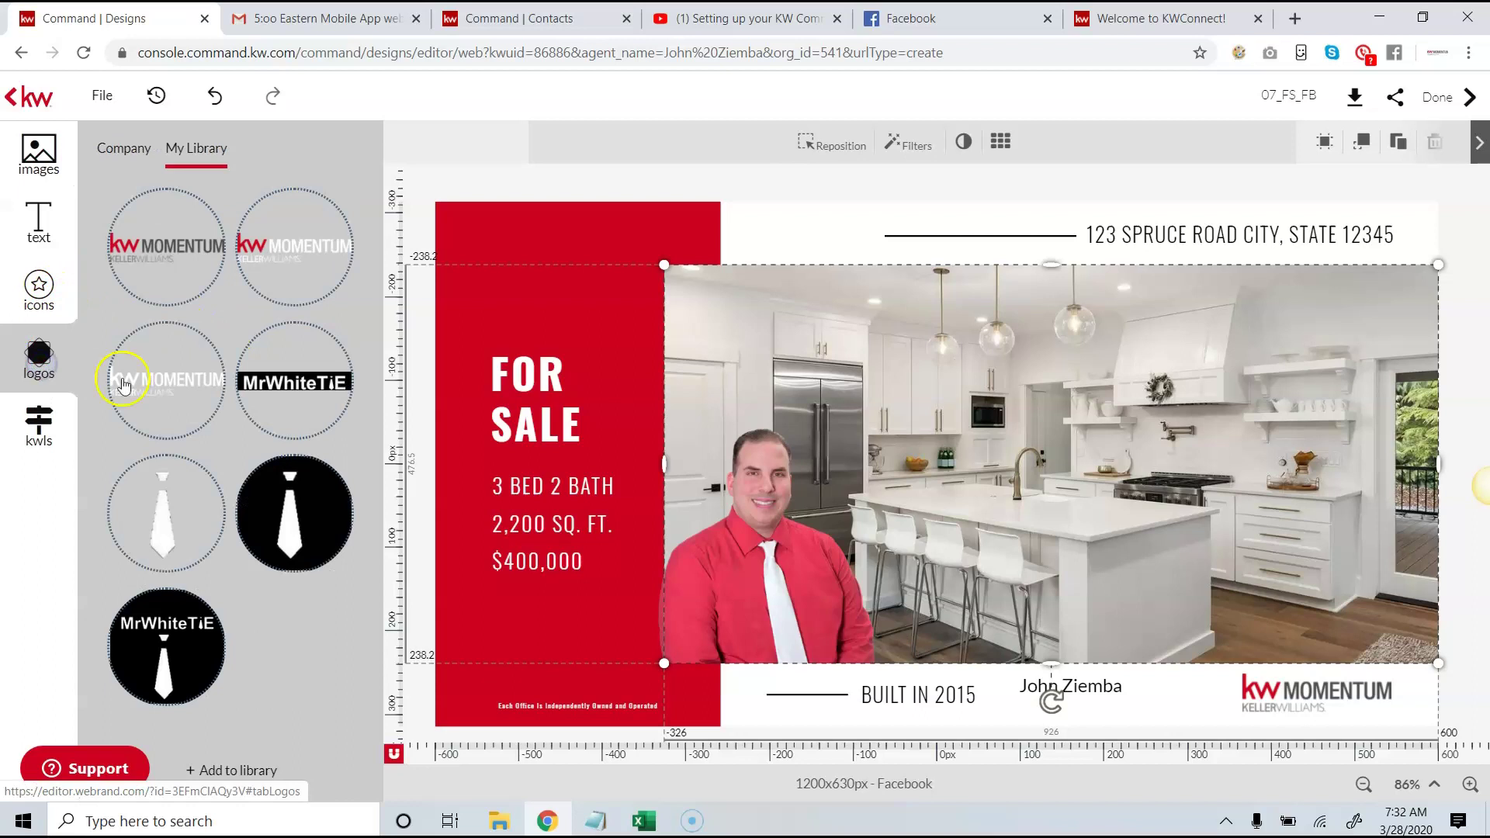
- Add the white tie logo, shrink it, and place it under the $400,000 price in the red panel
{"action": "left_click", "coordinate": [211, 527]}
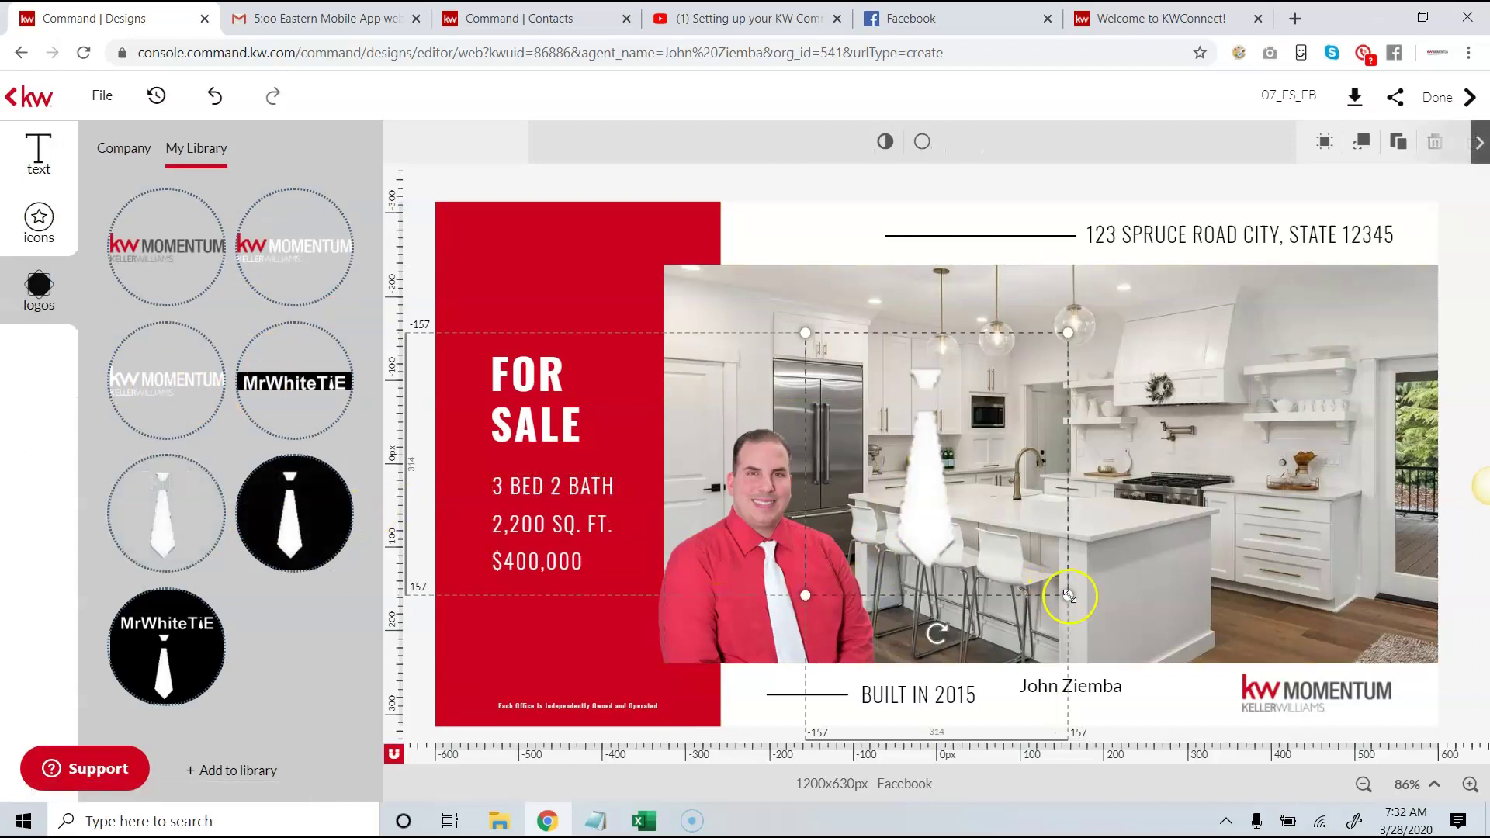
{"action": "left_click_drag", "start_coordinate": [1069, 596], "coordinate": [514, 648]}
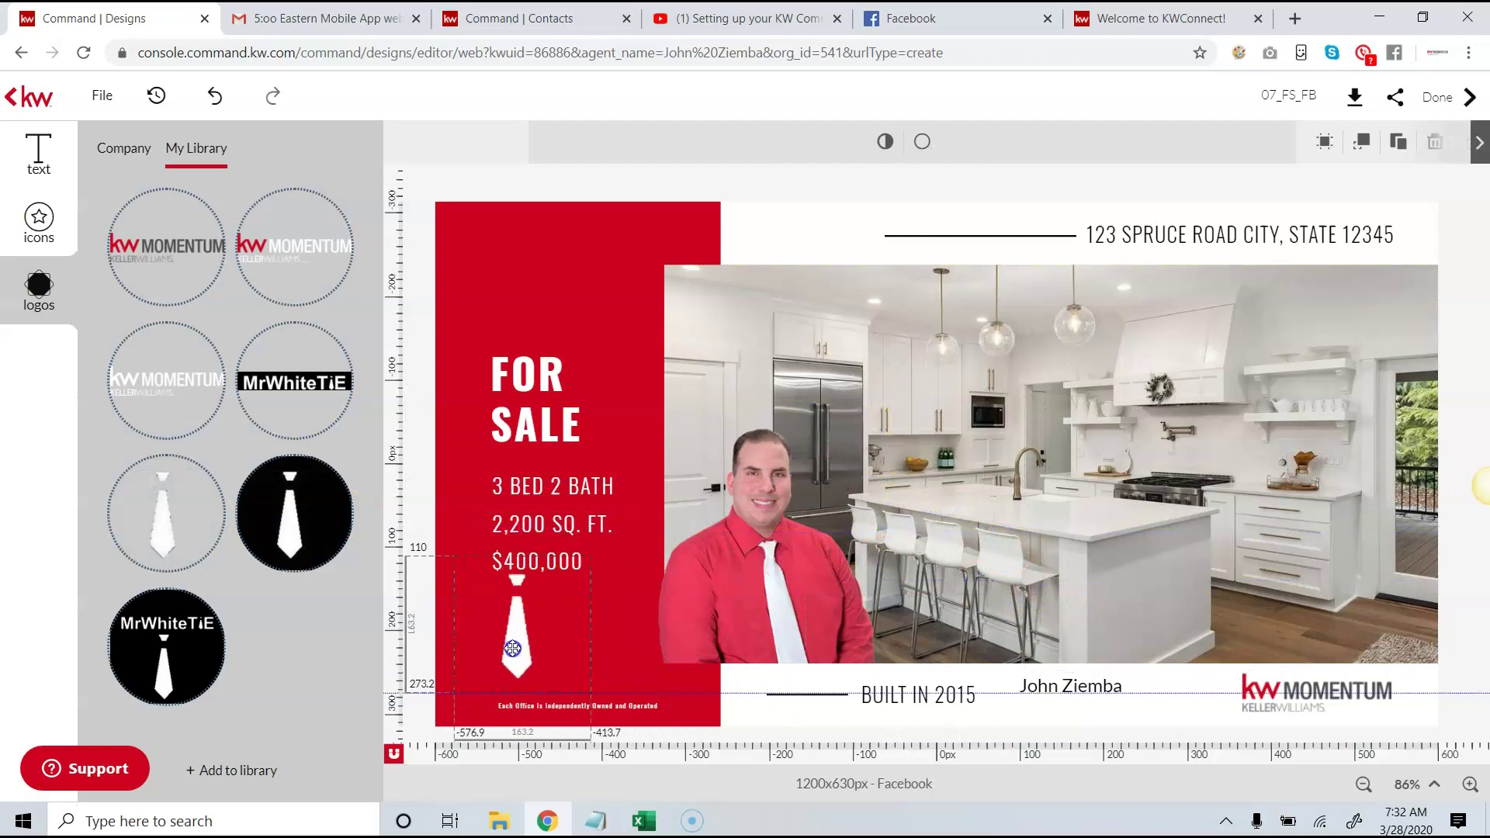
{"action": "left_click_drag", "start_coordinate": [592, 692], "coordinate": [556, 654]}
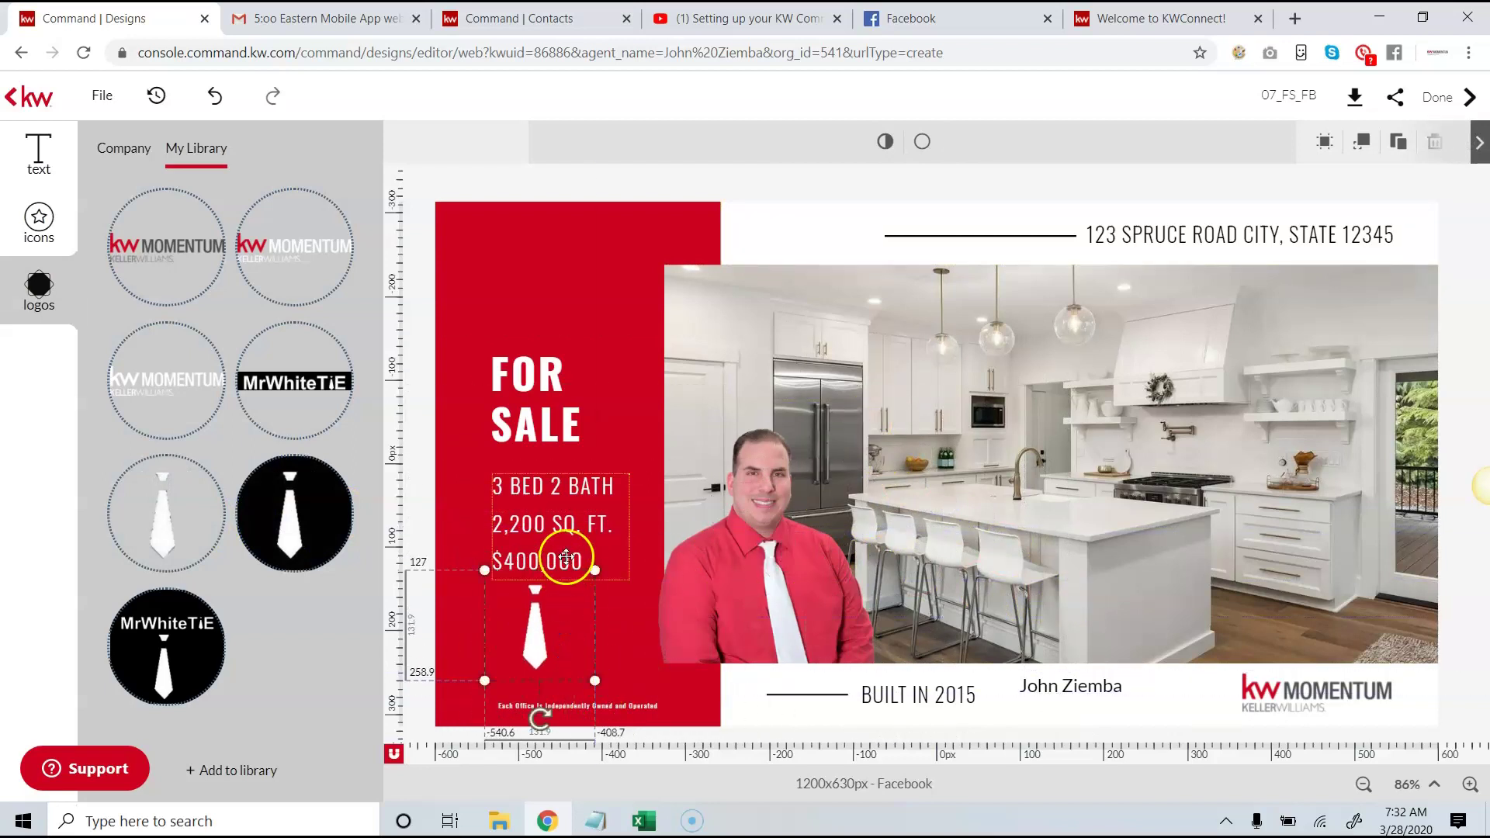
{"action": "mouse_move", "coordinate": [199, 675]}
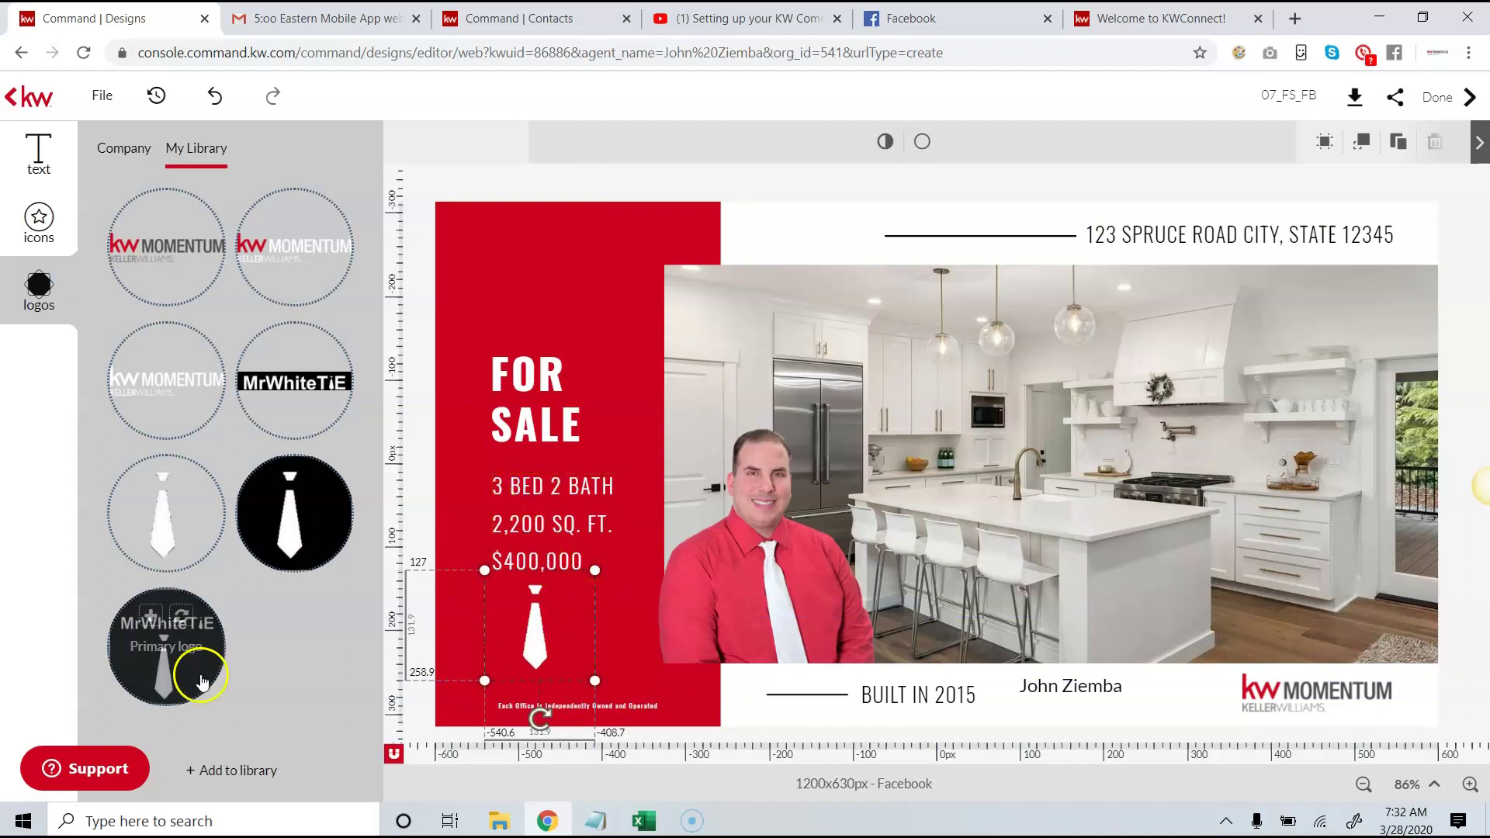